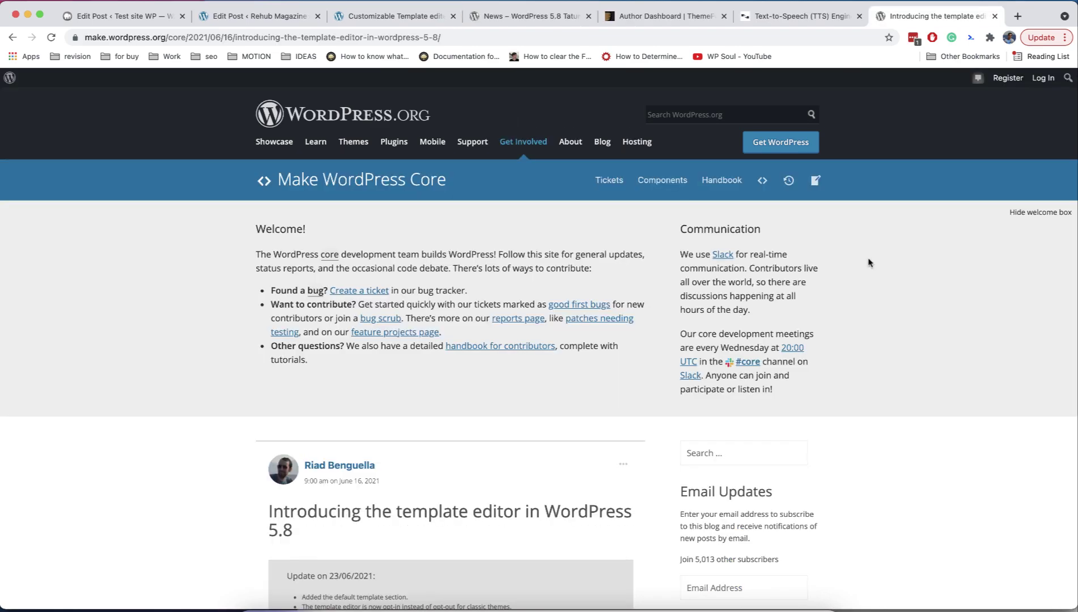
- Scroll to the 'Template Editor in action' video in the WordPress 5.8 article and scrub it forward
scroll(868, 261, down, 5)
scroll(869, 262, down, 2)
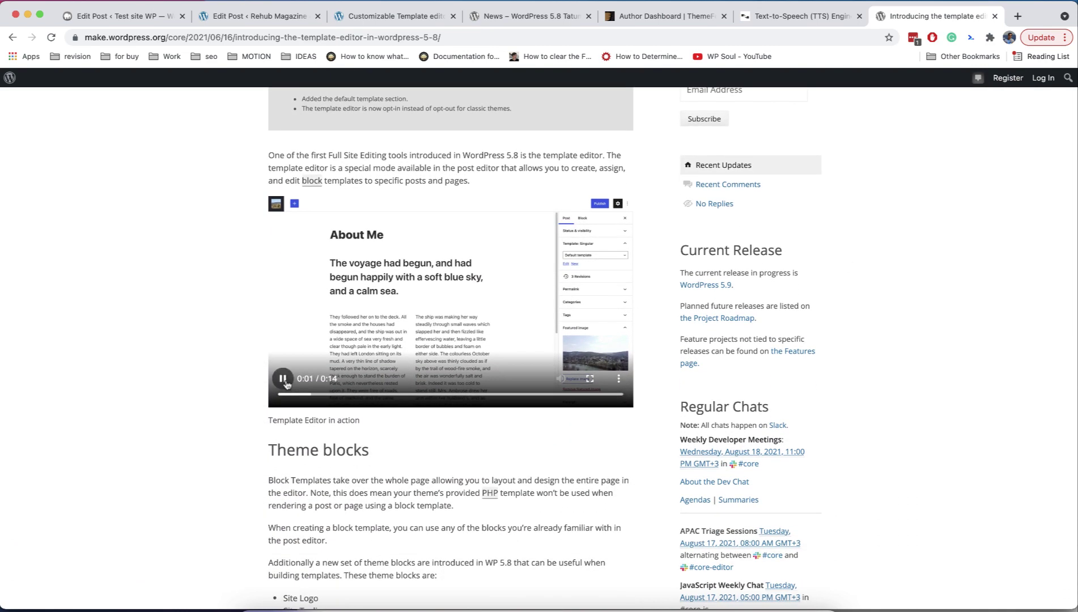
drag(384, 397, 426, 401)
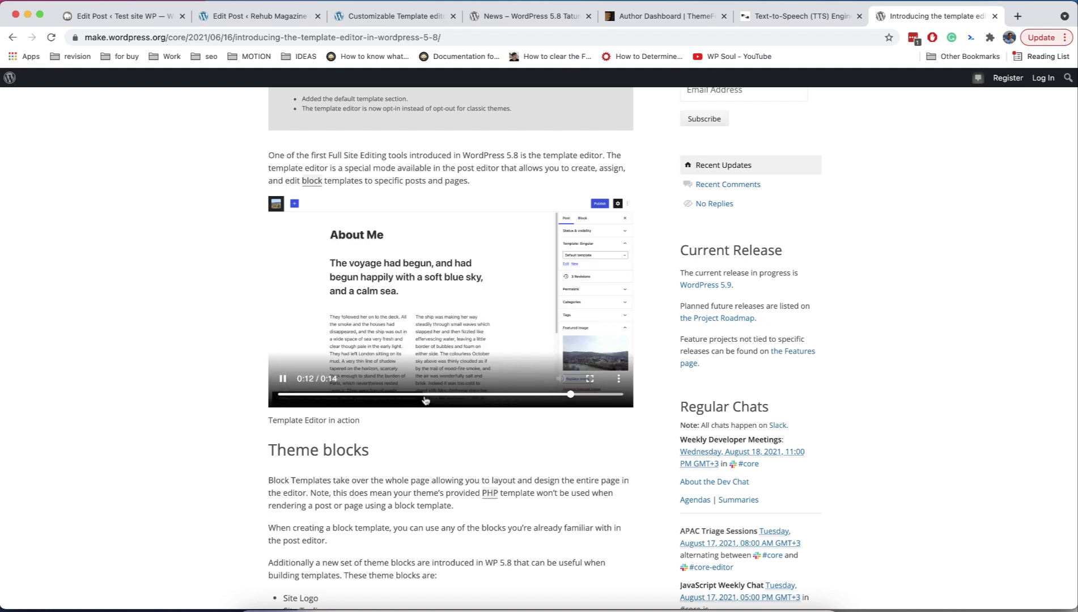
scroll(209, 431, down, 8)
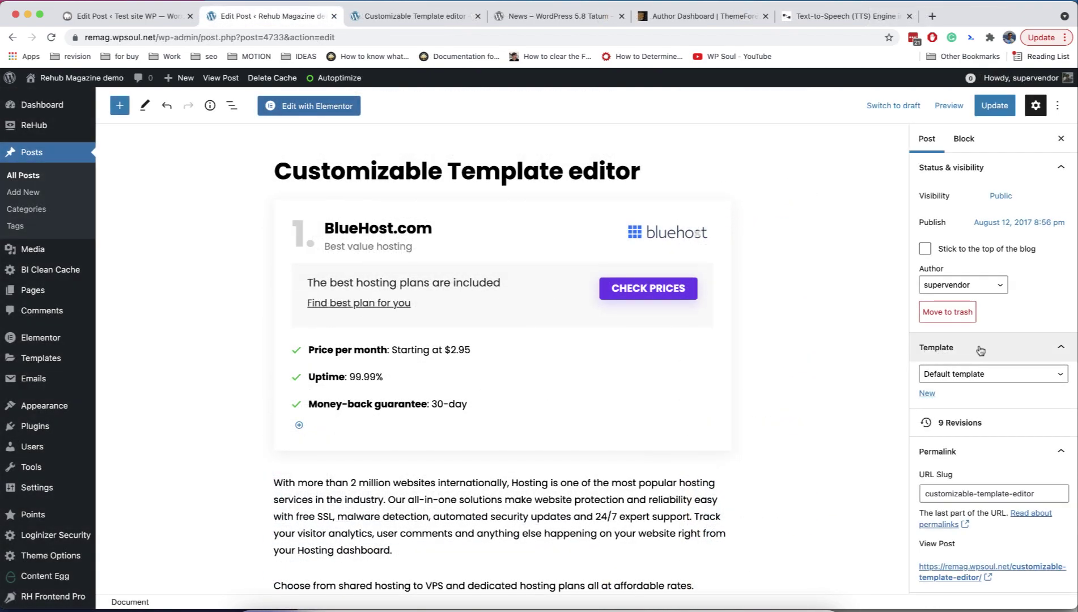
- Keep the Post Layout on 'Global from Theme option' and switch to the live post
scroll(983, 383, down, 10)
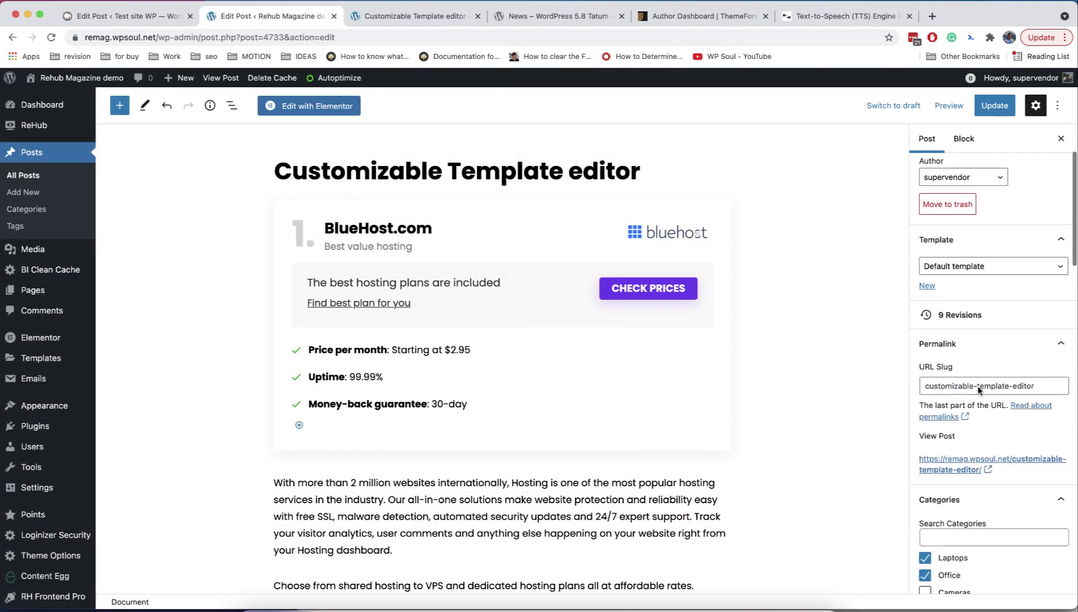
scroll(979, 391, down, 5)
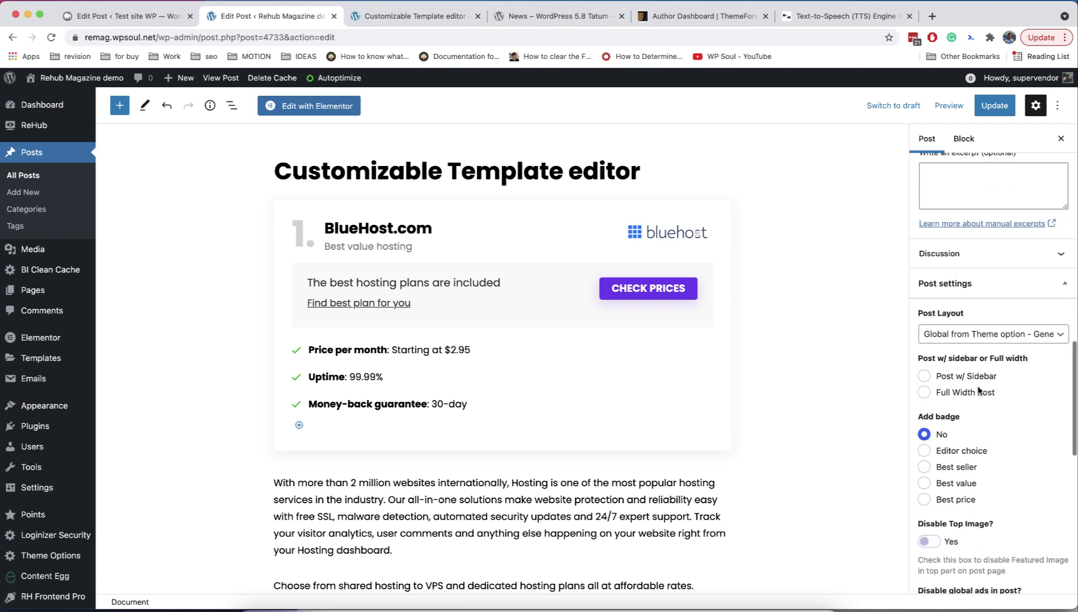
click(966, 336)
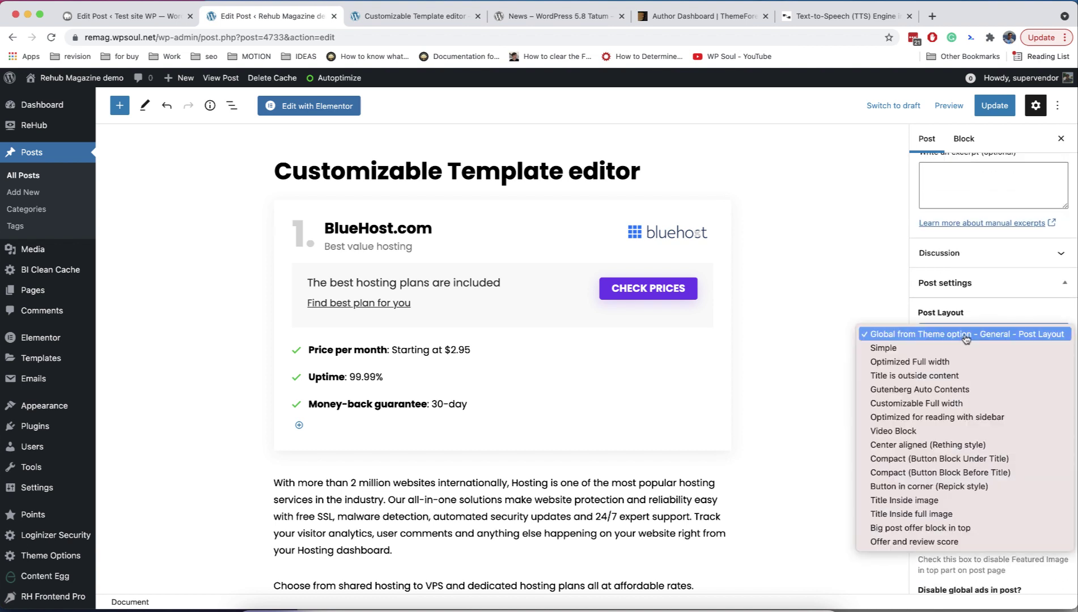
click(965, 337)
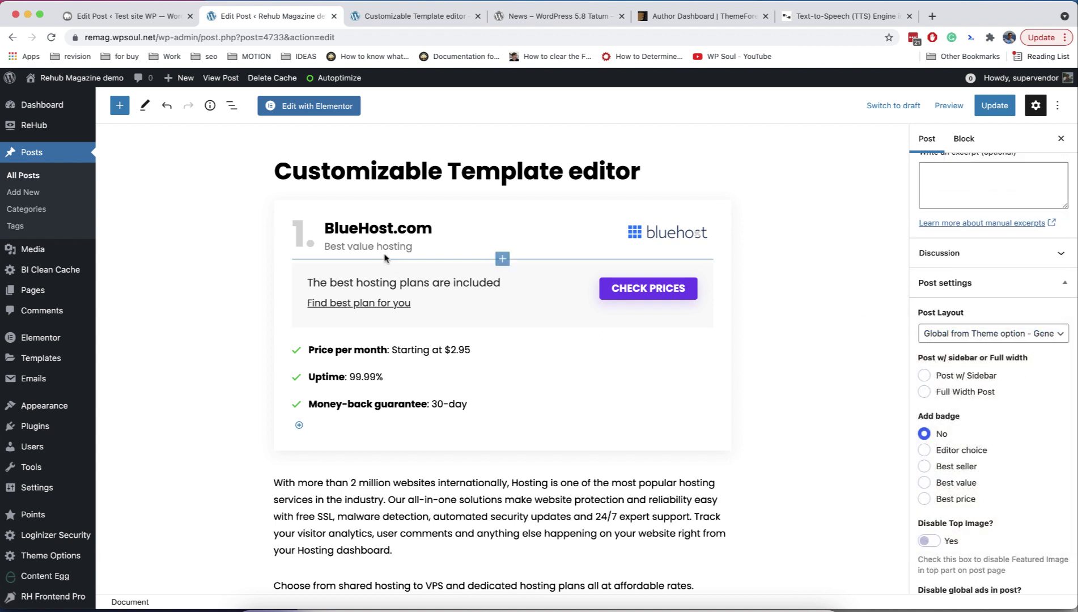
click(391, 22)
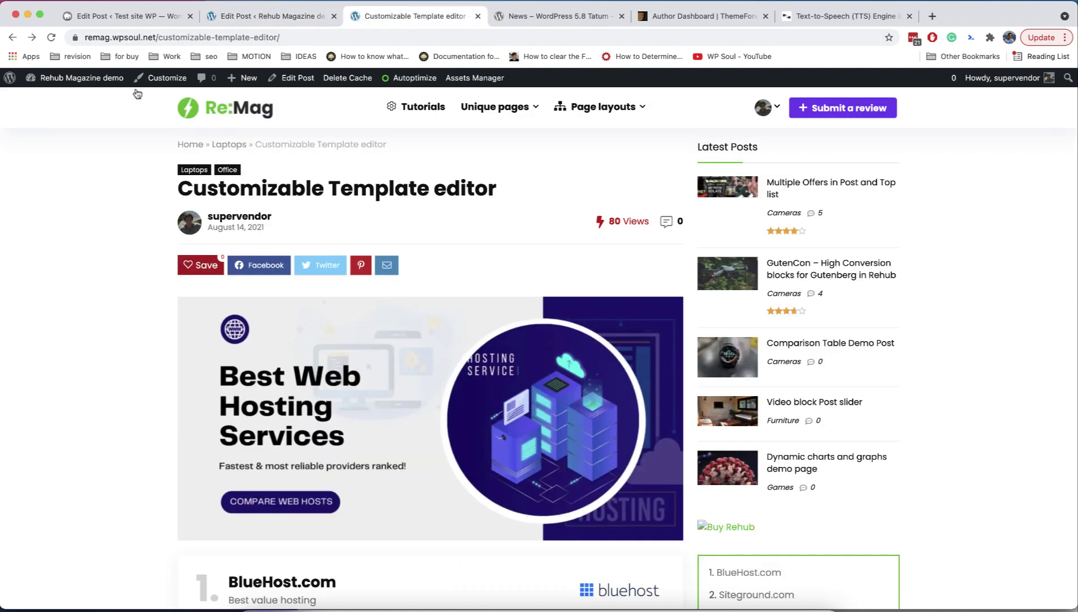
- Open Theme Options > Post Global Settings in the Customizer for this post
click(166, 79)
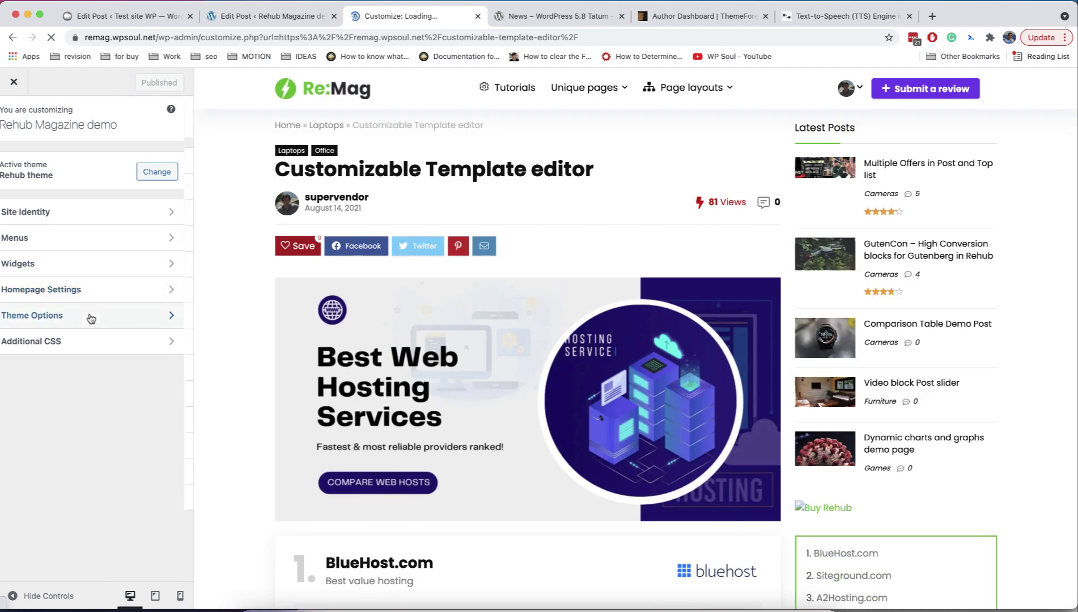
click(89, 315)
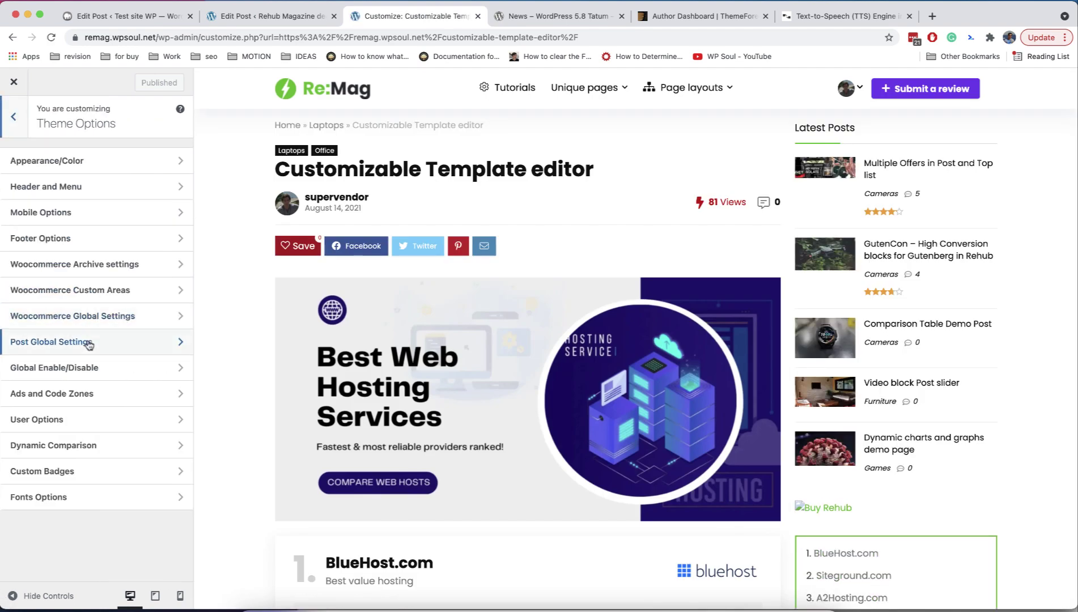
click(88, 342)
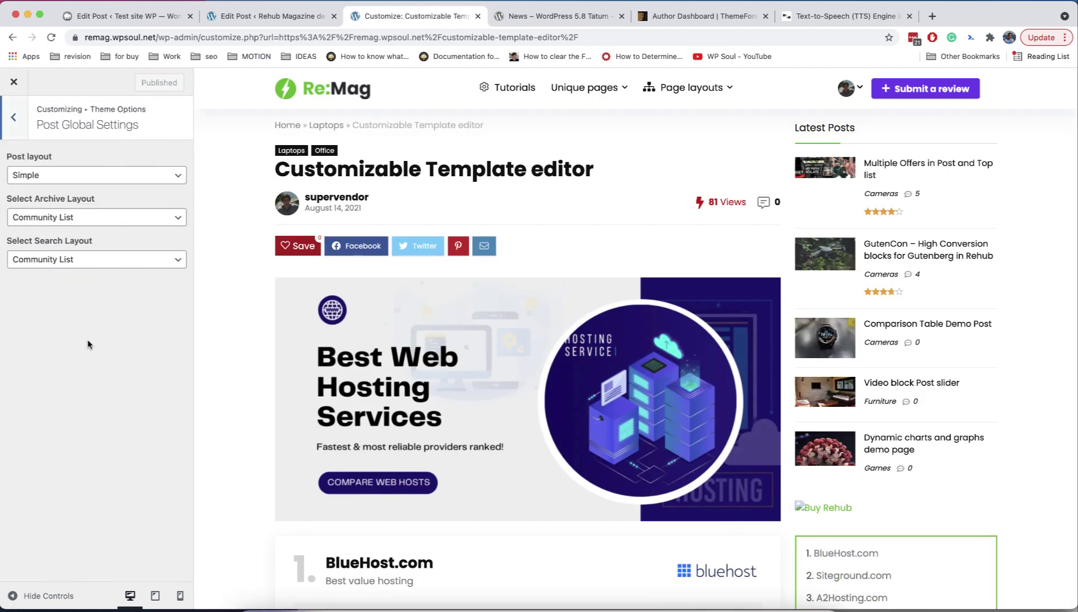
- Preview the Title is outside content, Gutenberg Auto Contents and Compact (Button Block Under Title) post layouts
click(50, 175)
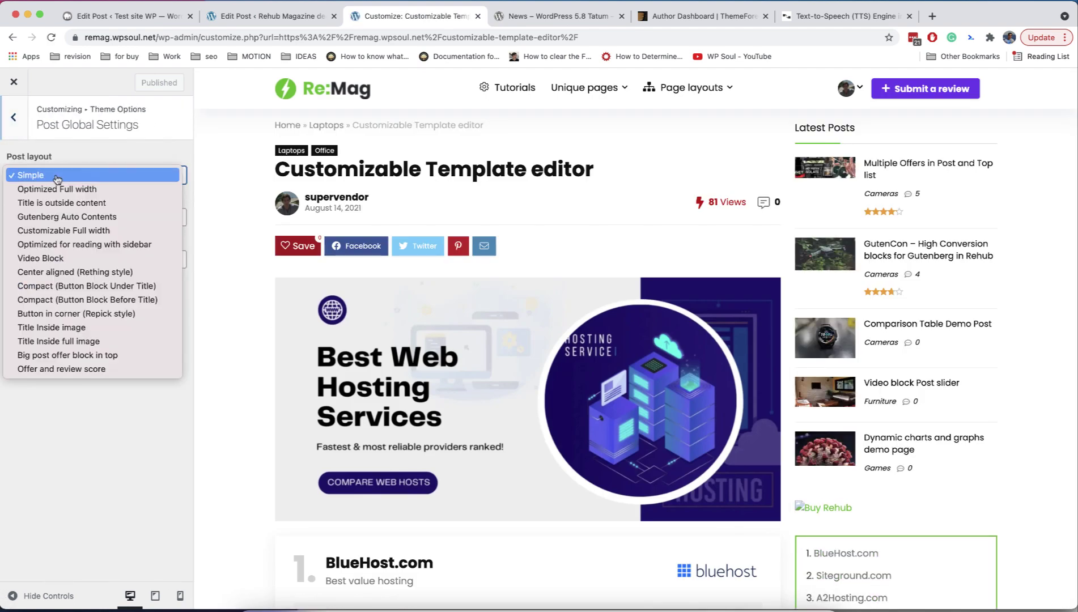
click(75, 203)
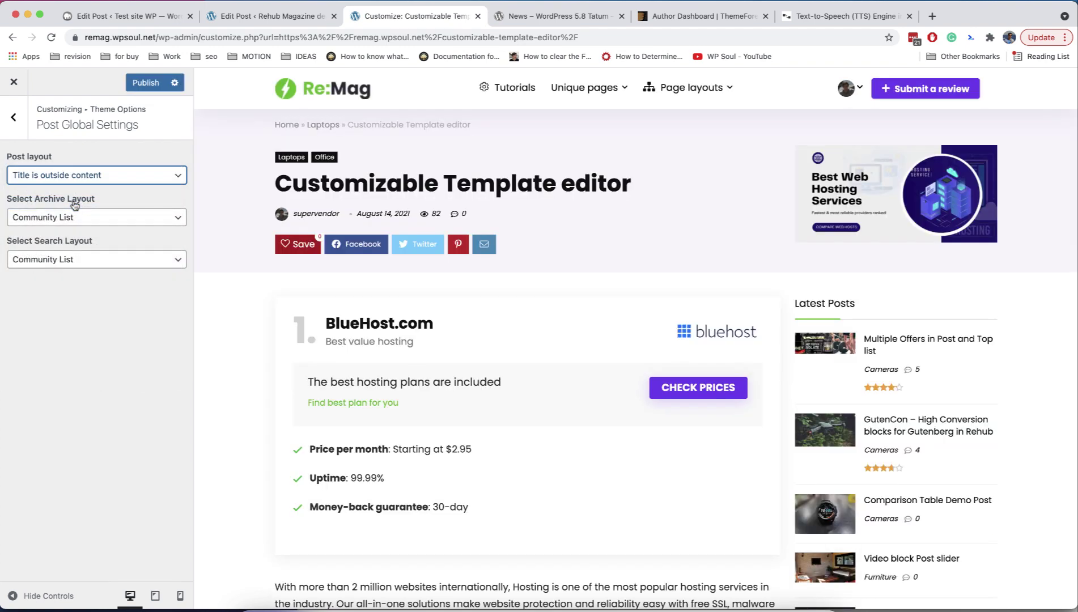
click(80, 183)
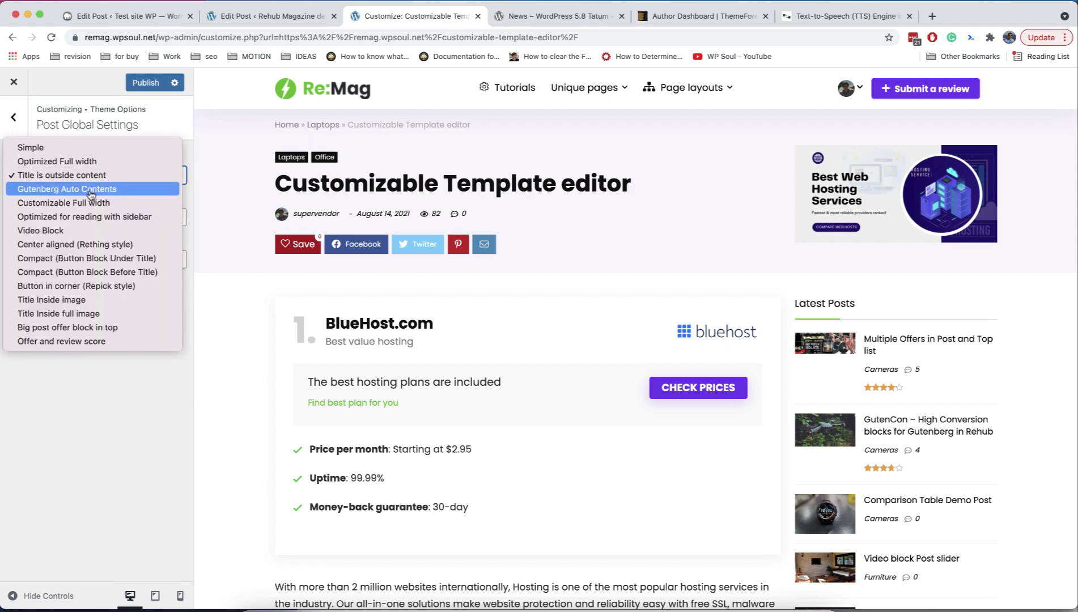
click(90, 196)
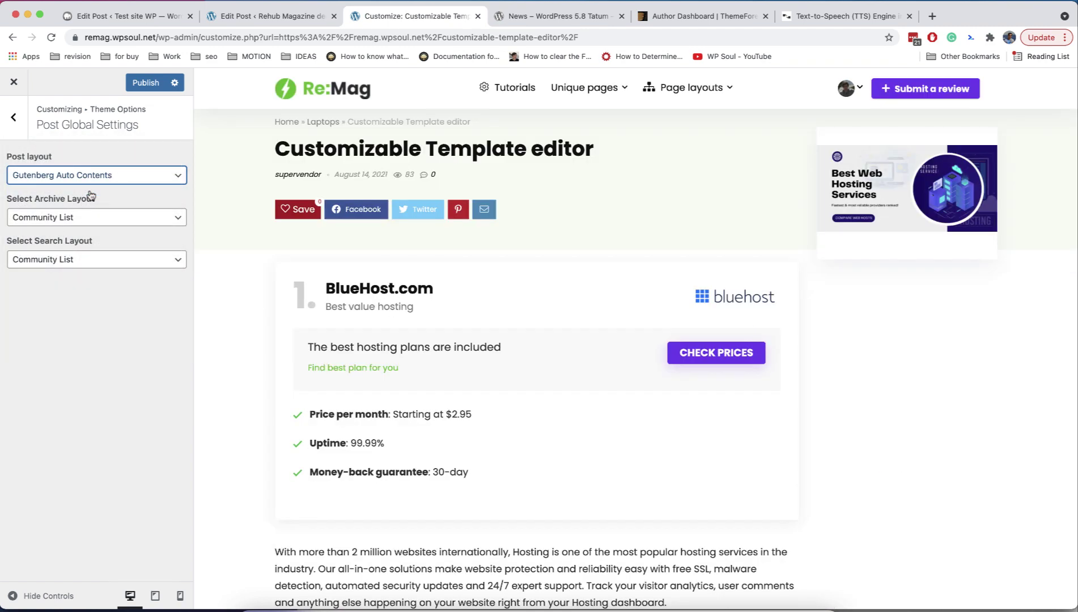
click(94, 184)
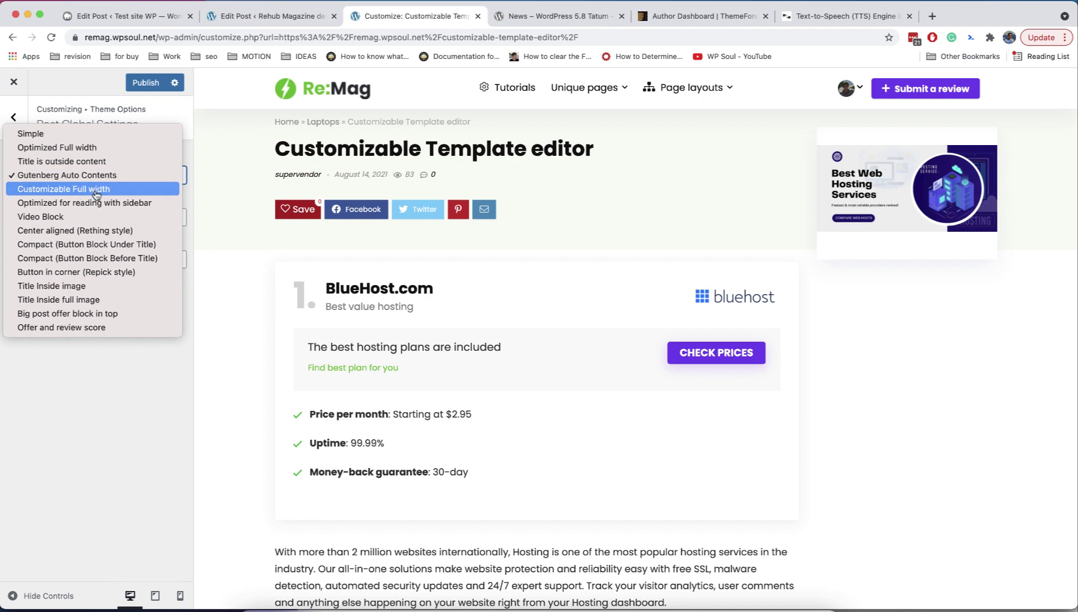
click(104, 244)
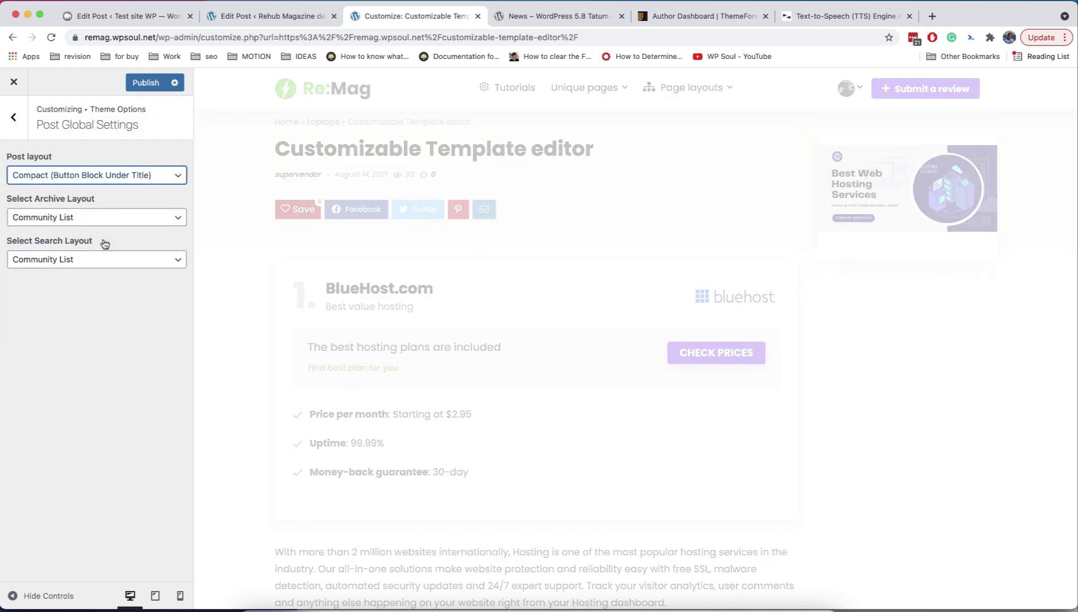
click(107, 179)
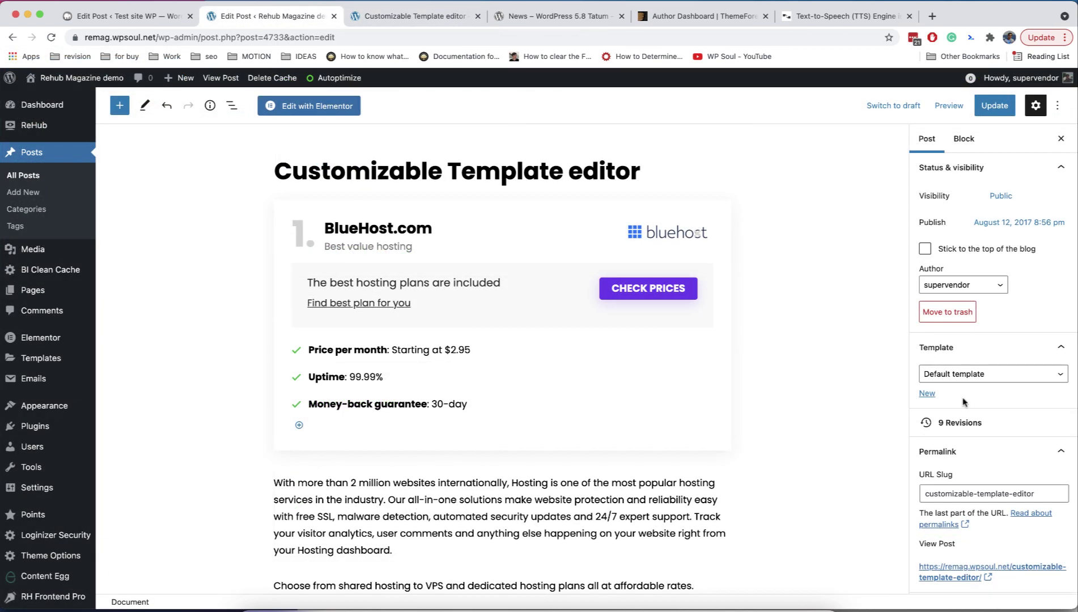
- Create the custom template 'New post template' and select its header Site Logo block
click(927, 393)
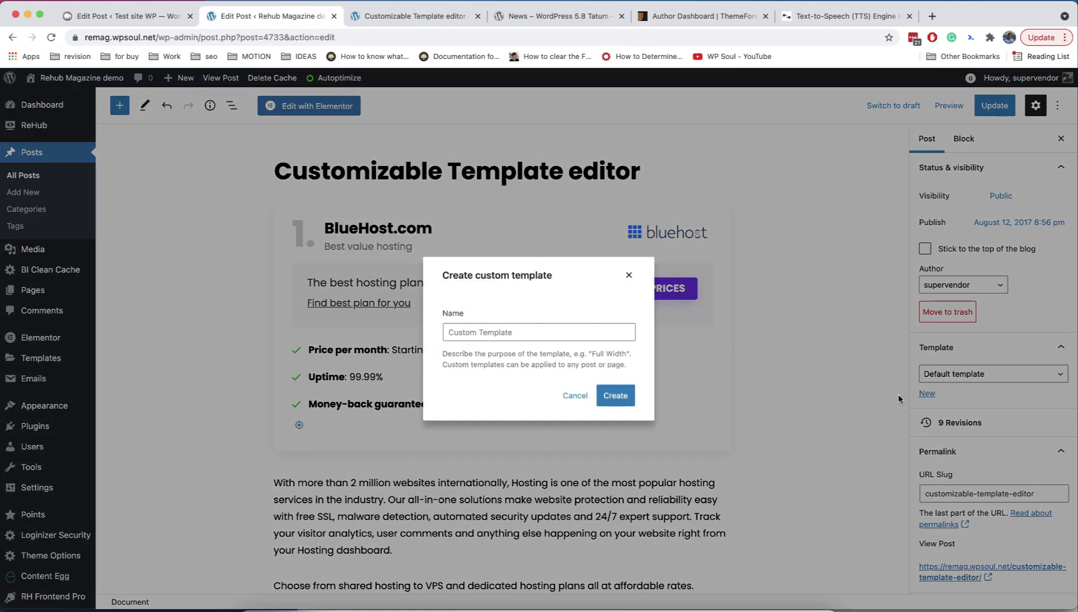
click(517, 331)
text(New )
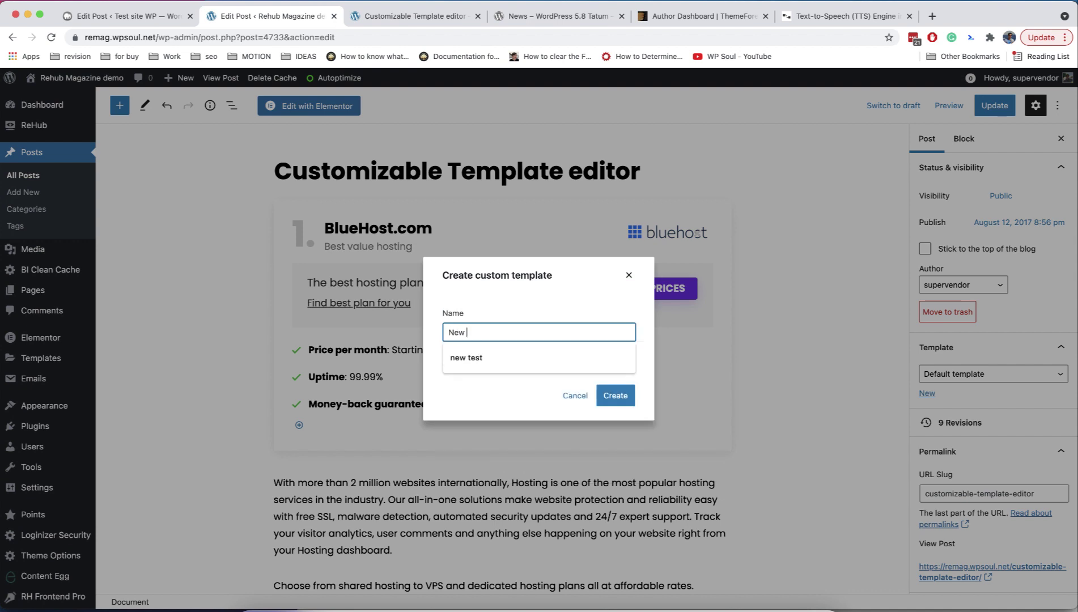
text(post template)
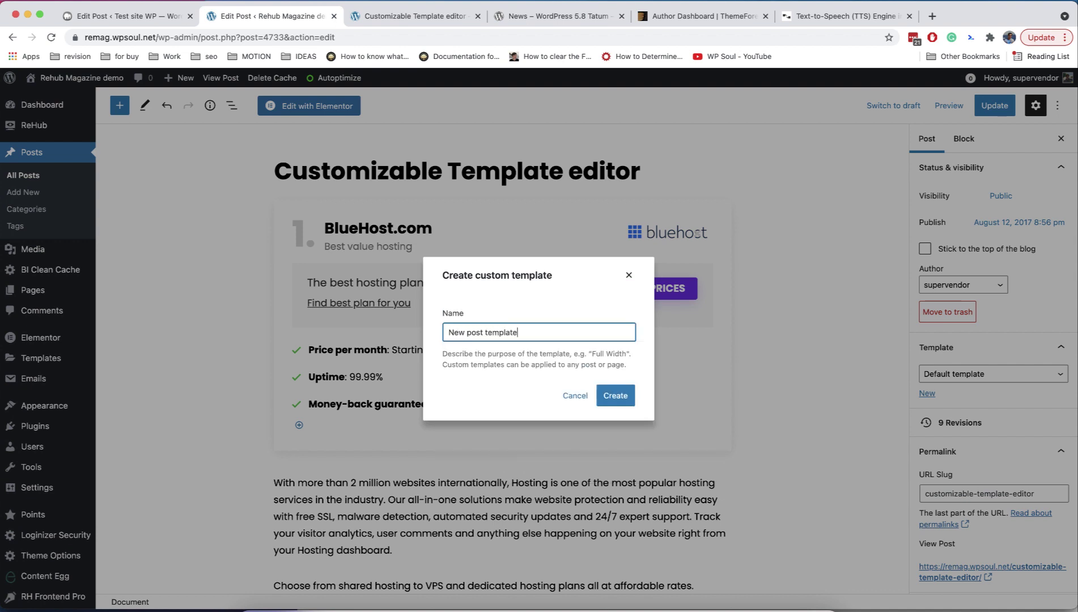
click(615, 395)
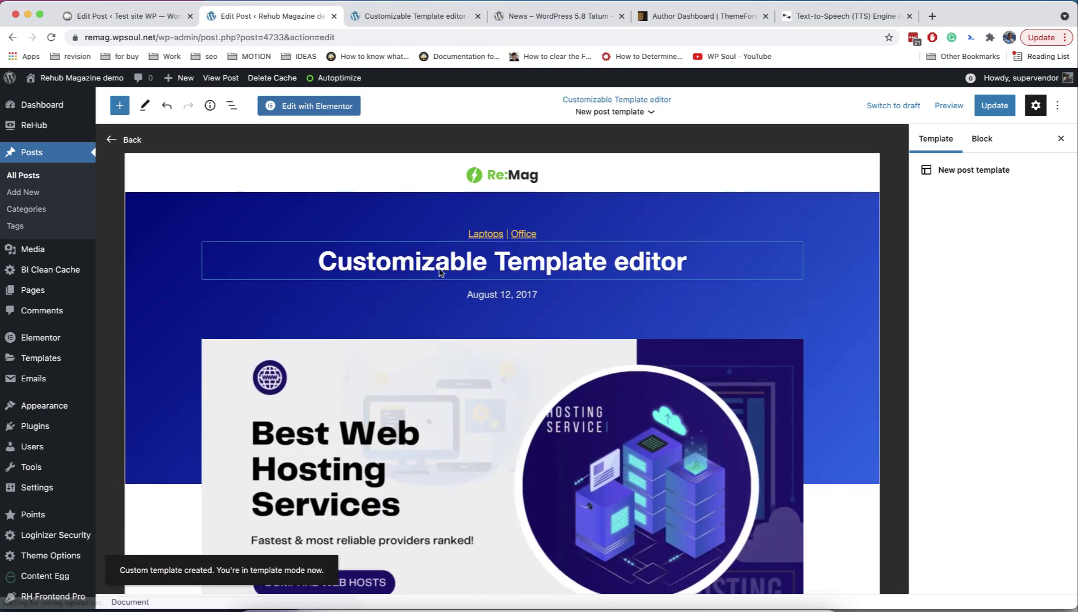
click(561, 176)
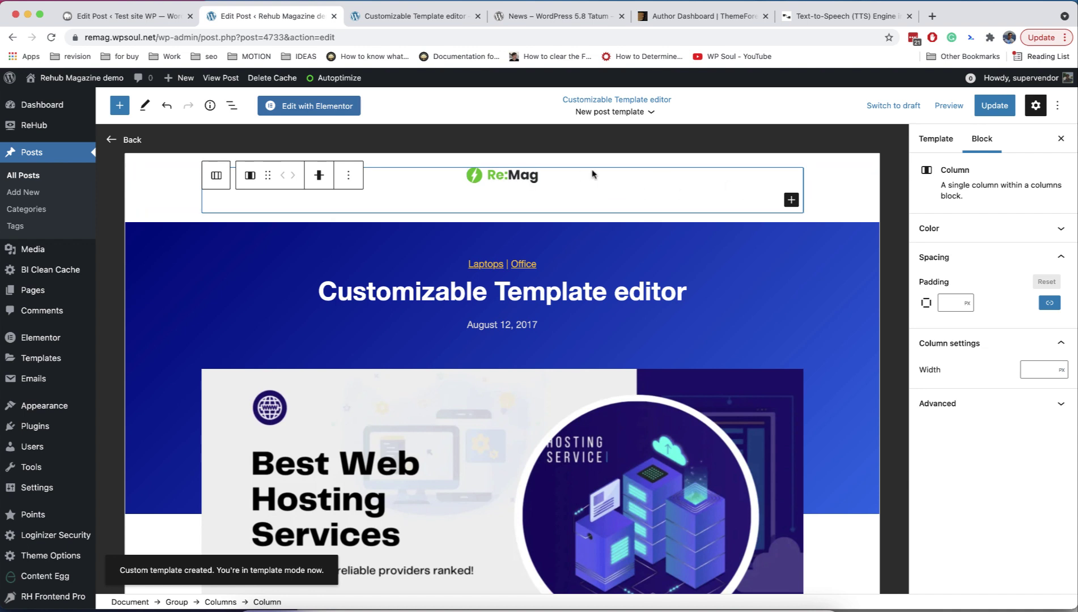
click(529, 176)
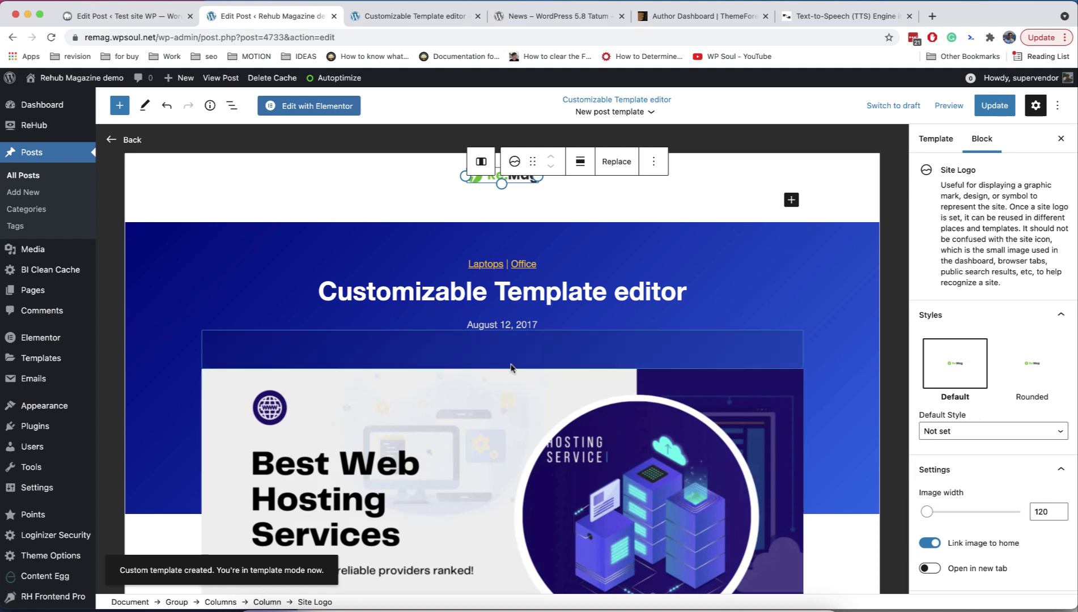
- Browse the block inserter's Blocks list down to the Theme section with Query Loop
click(120, 106)
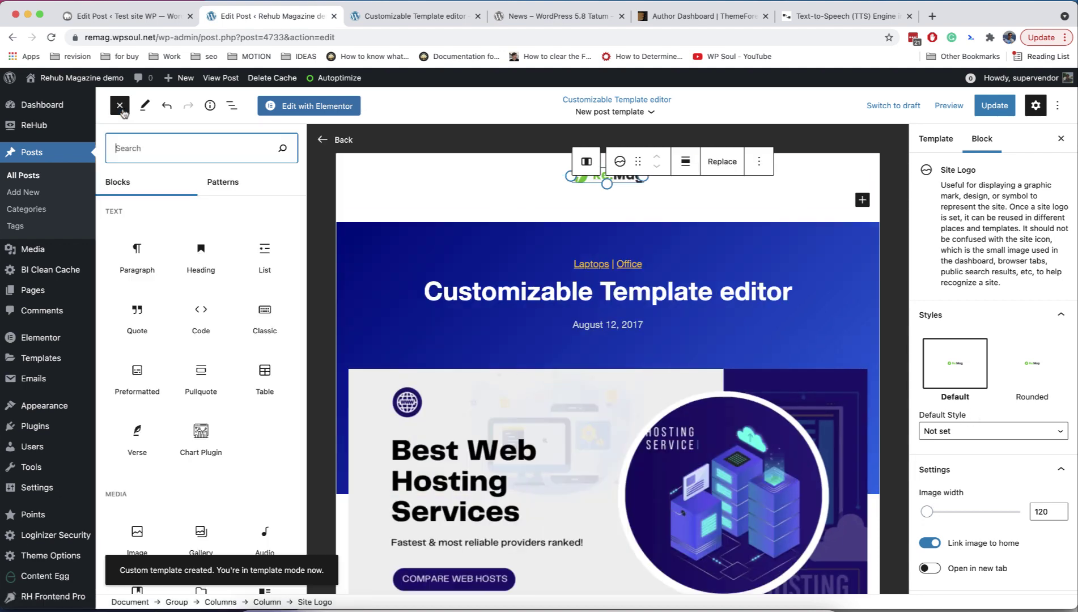
scroll(210, 209, down, 12)
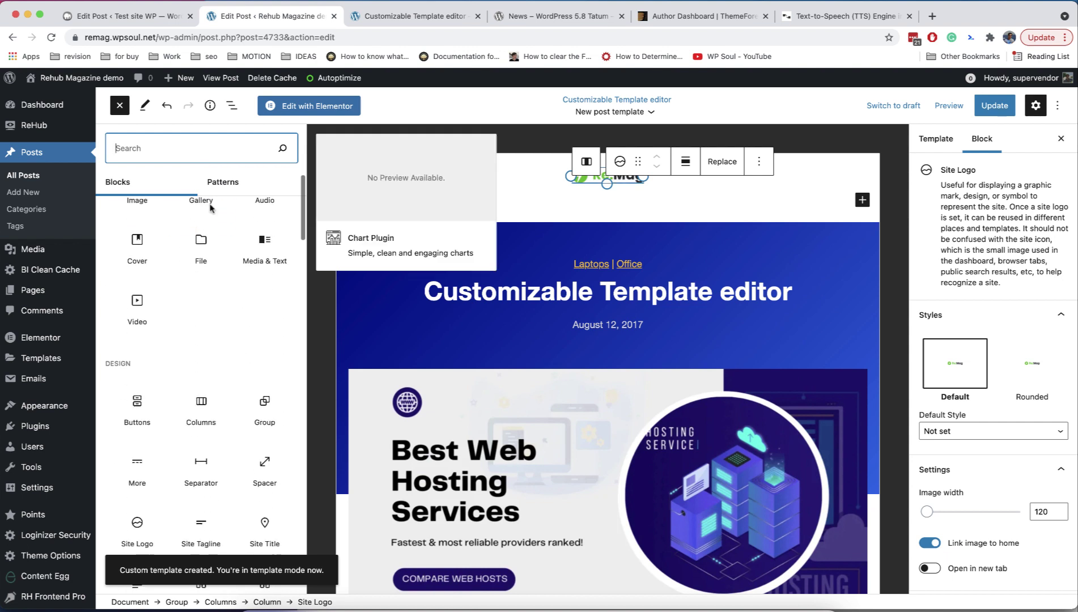
scroll(209, 209, up, 2)
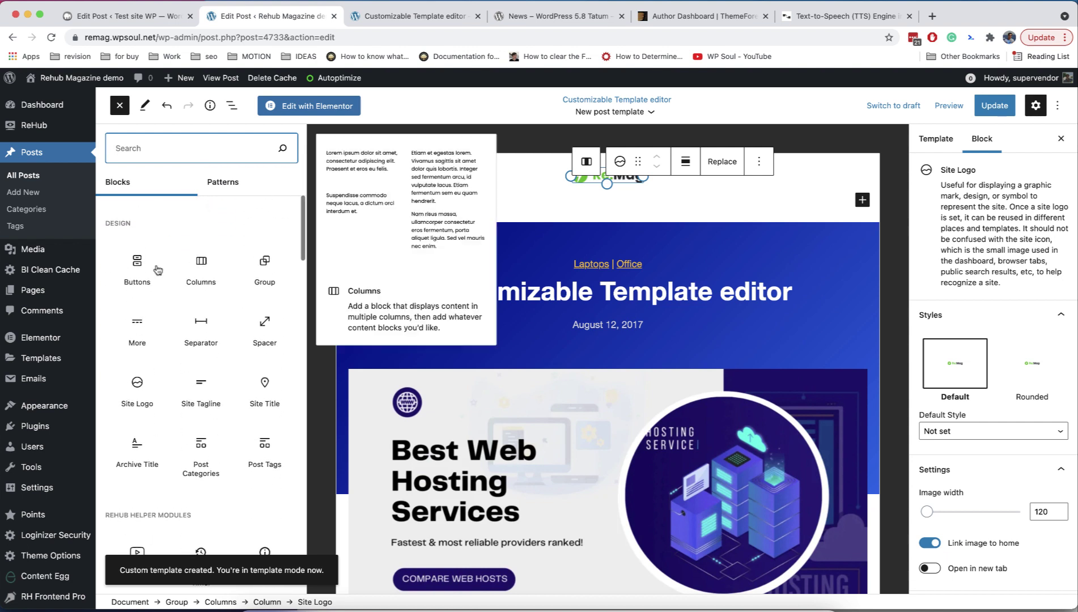
mouse_move(142, 389)
mouse_move(182, 393)
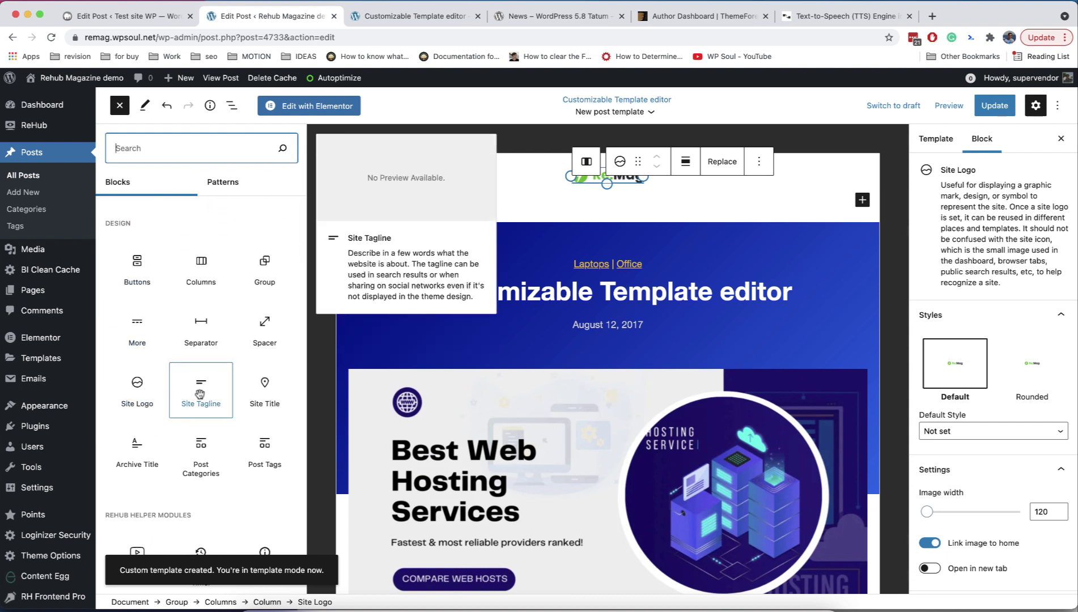
scroll(265, 394, down, 3)
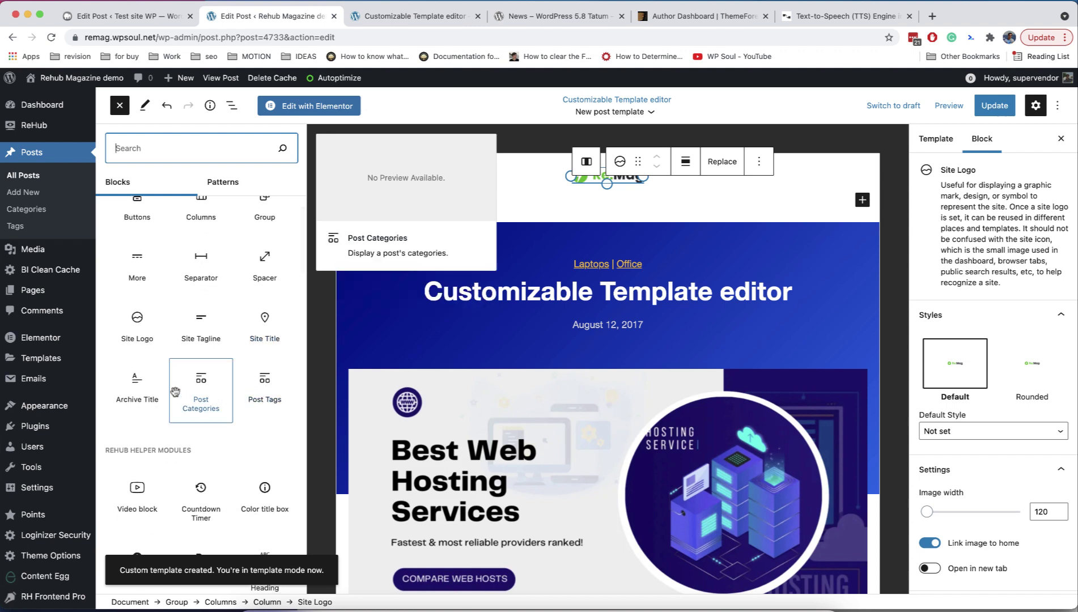
scroll(175, 393, down, 10)
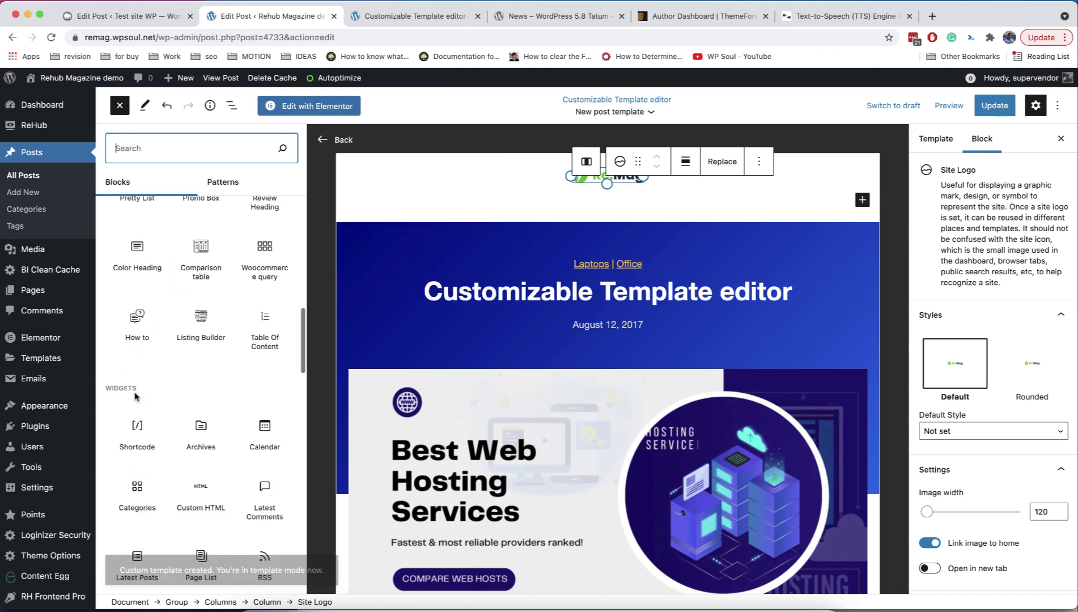
scroll(136, 397, down, 10)
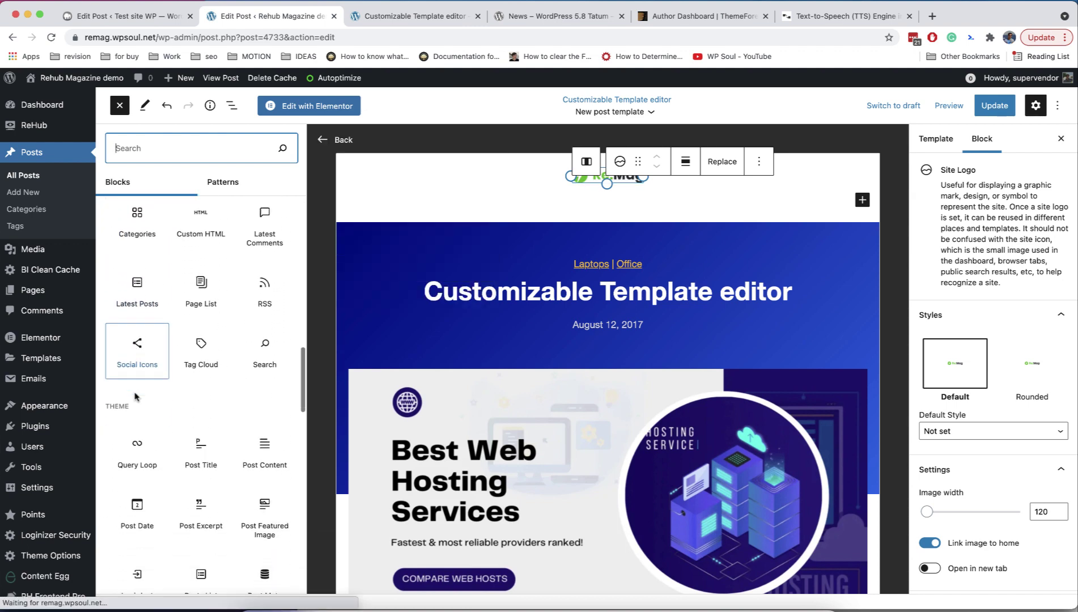
scroll(136, 396, down, 4)
scroll(203, 375, down, 1)
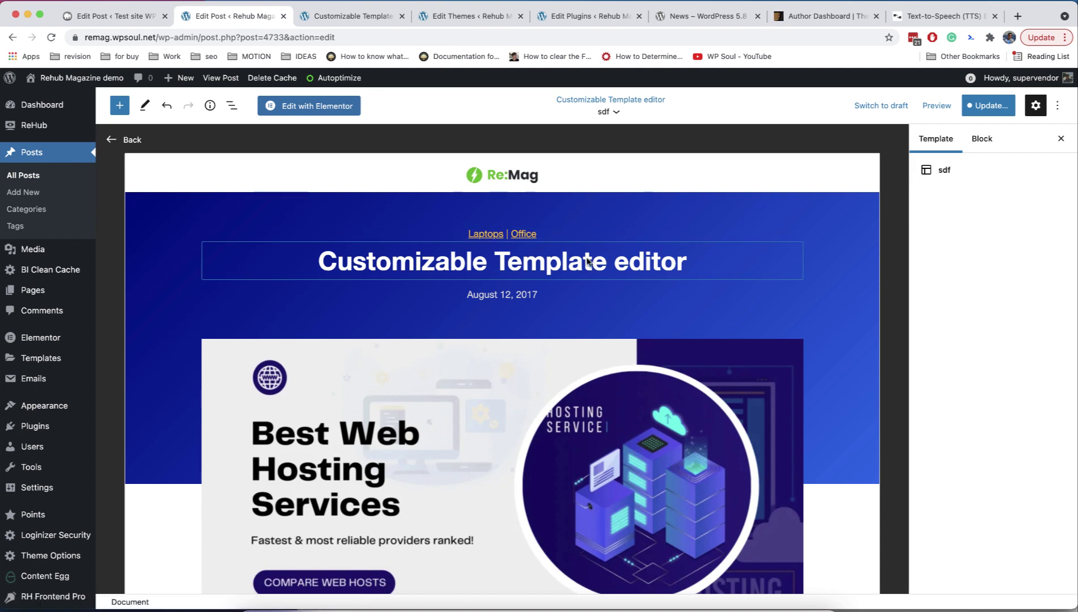
- Give the Post Title a 45 px custom font size and white text colour
click(587, 258)
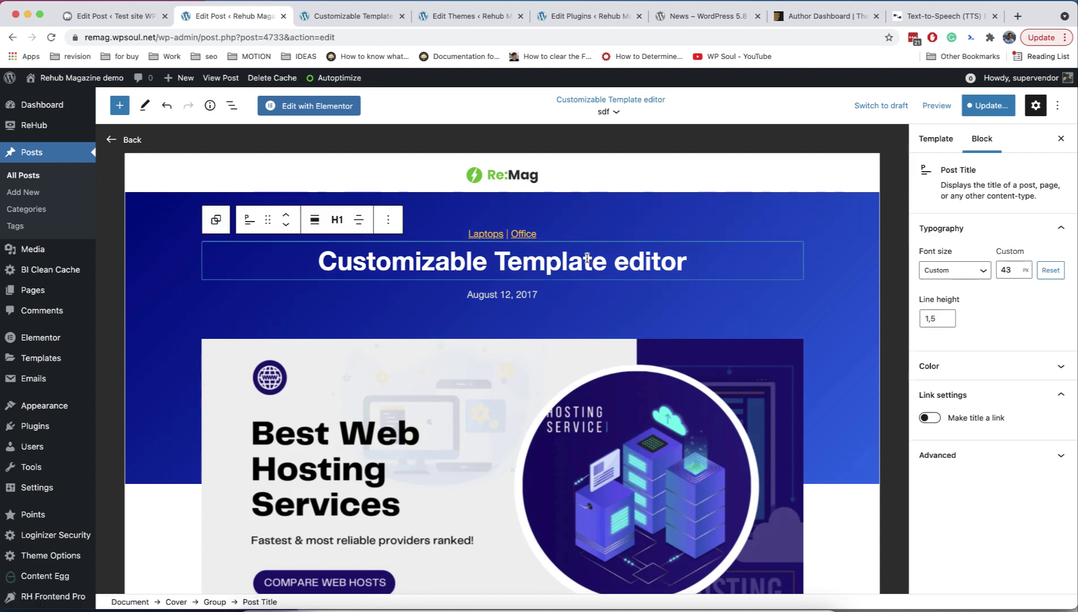
click(1014, 270)
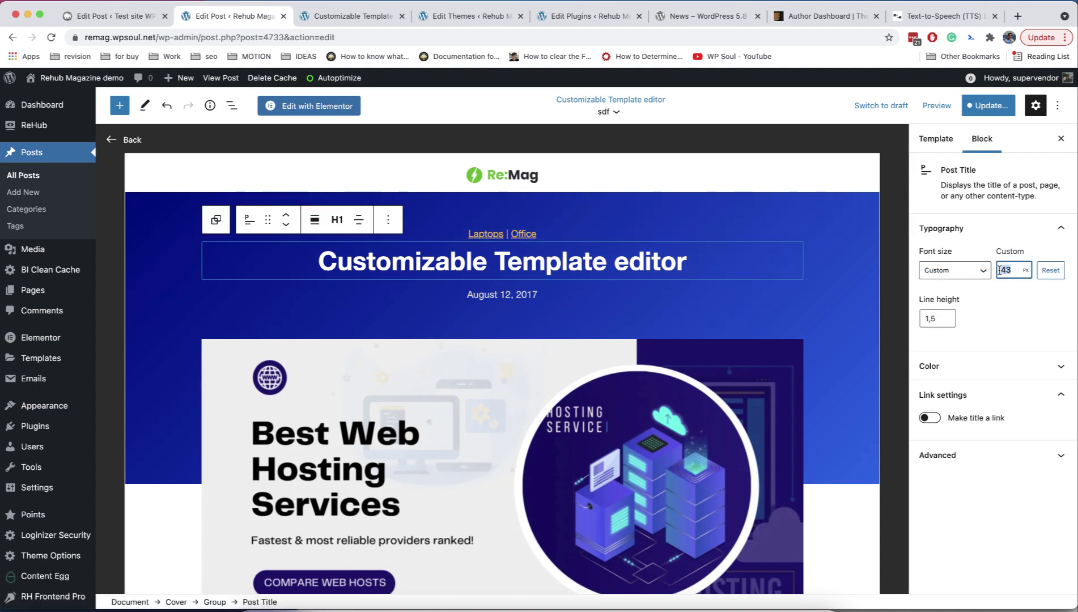
text(50)
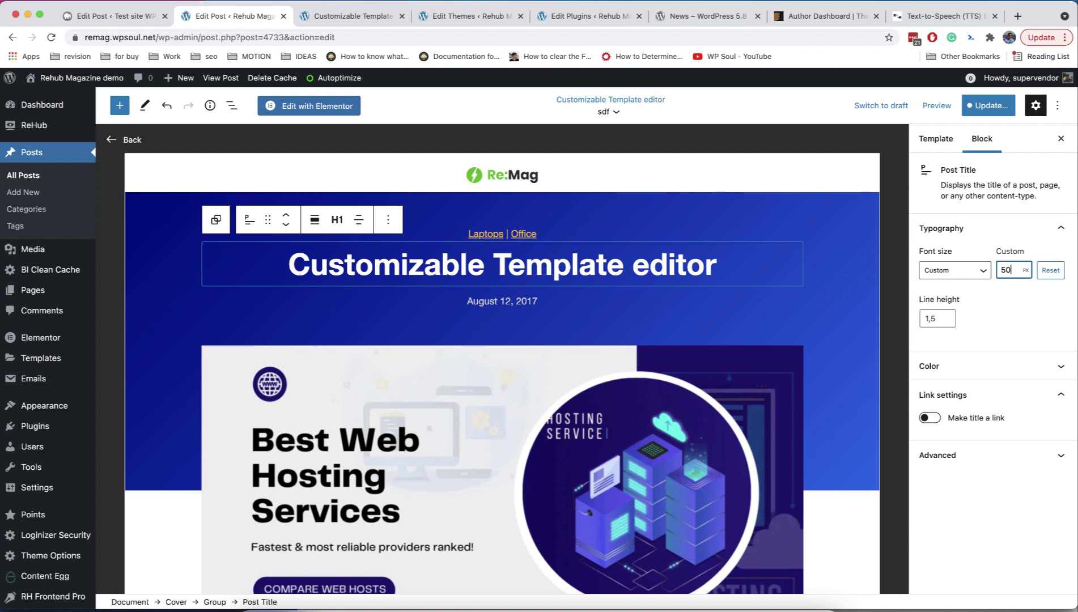
key(BackSpace)
key(BackSpace)
text(45)
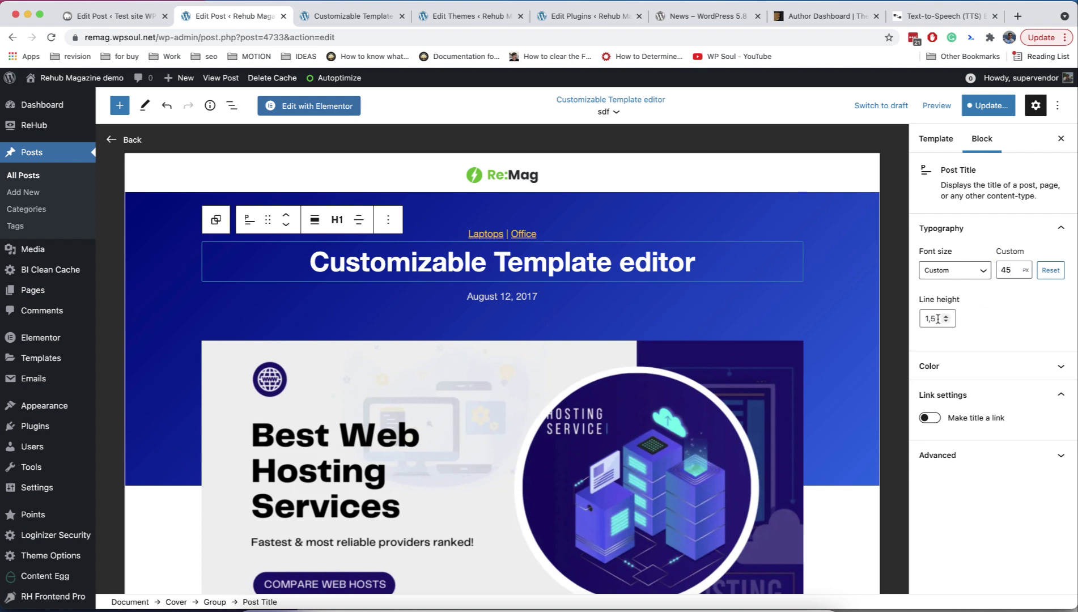
click(975, 366)
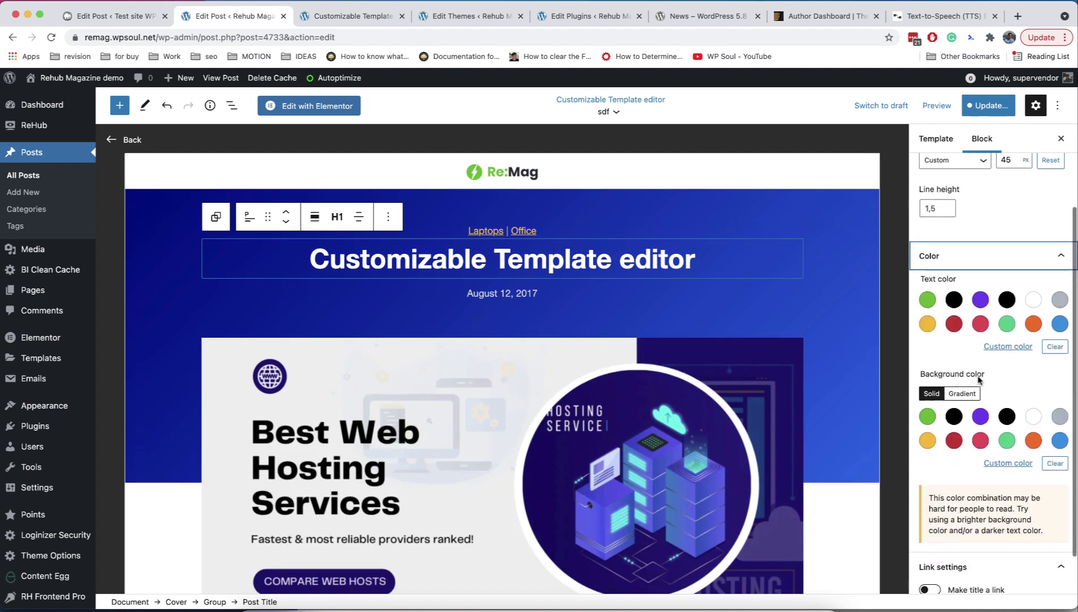
scroll(986, 377, up, 2)
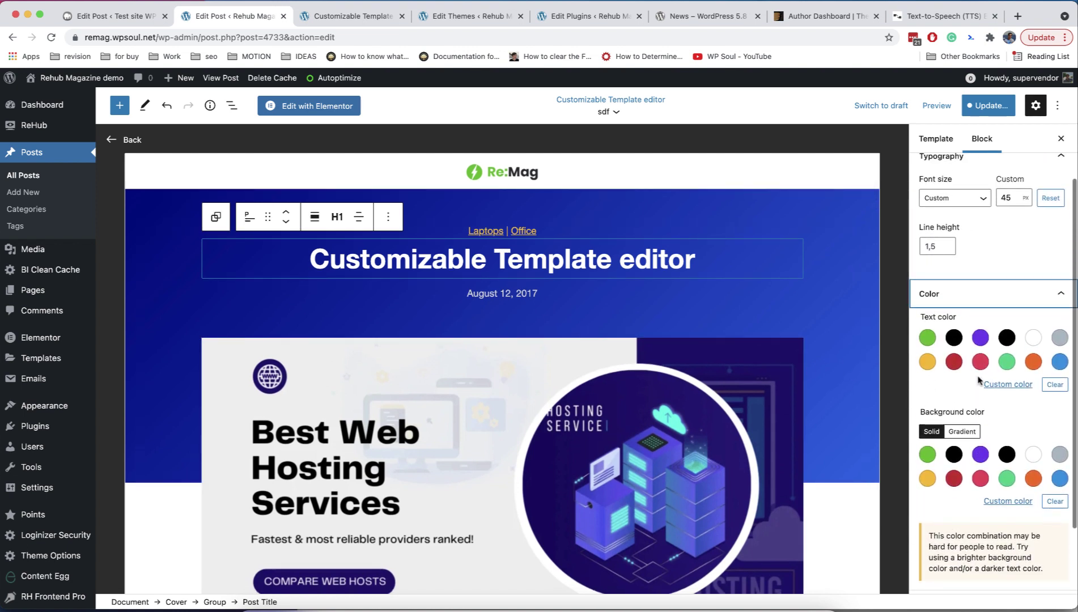
click(1007, 374)
click(1033, 349)
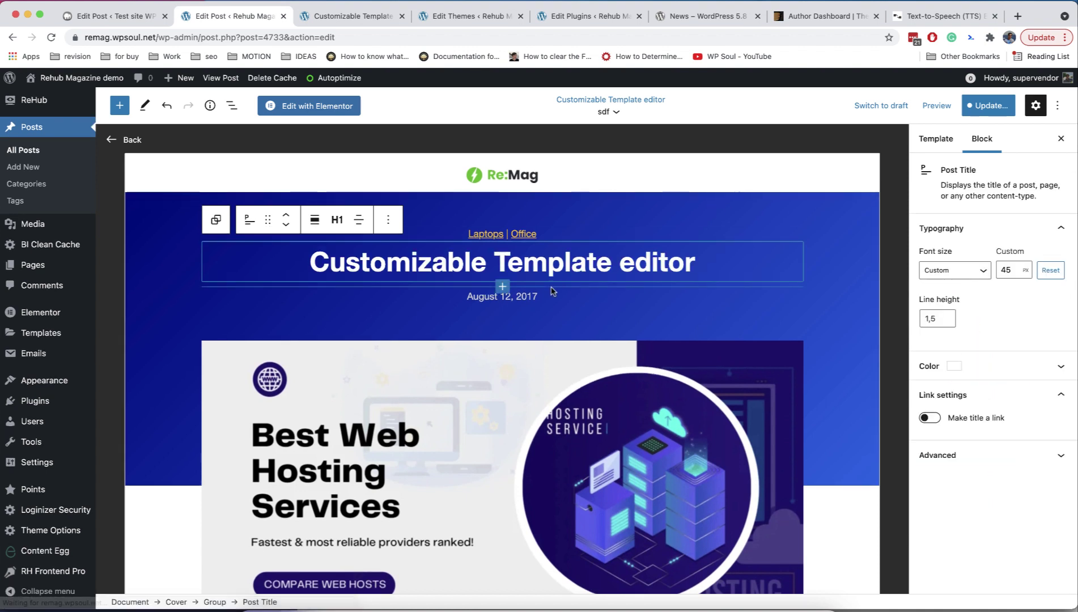
click(502, 287)
click(436, 385)
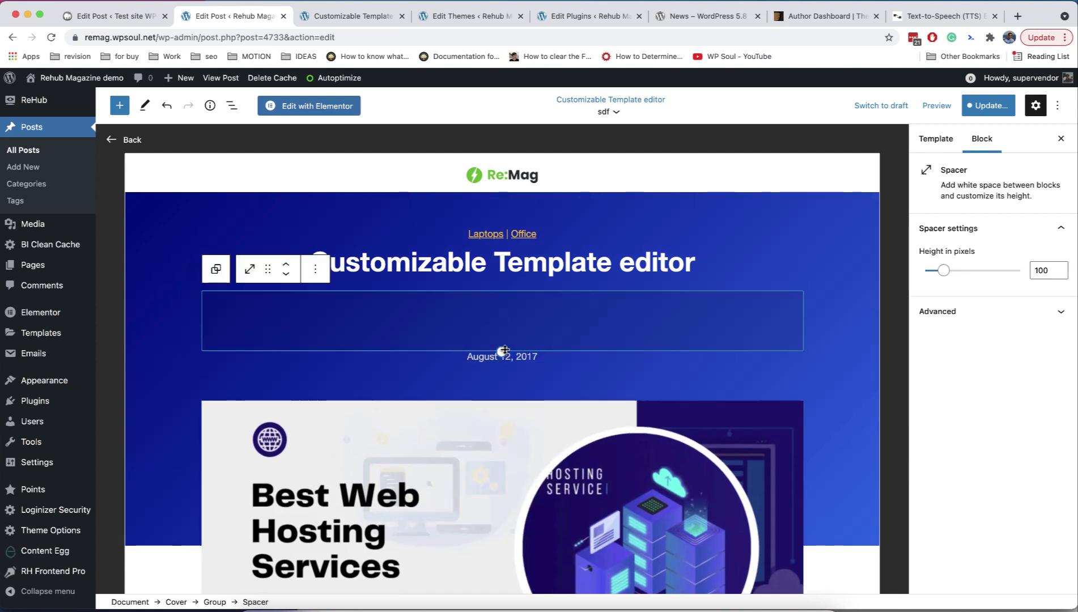
drag(501, 348, 500, 316)
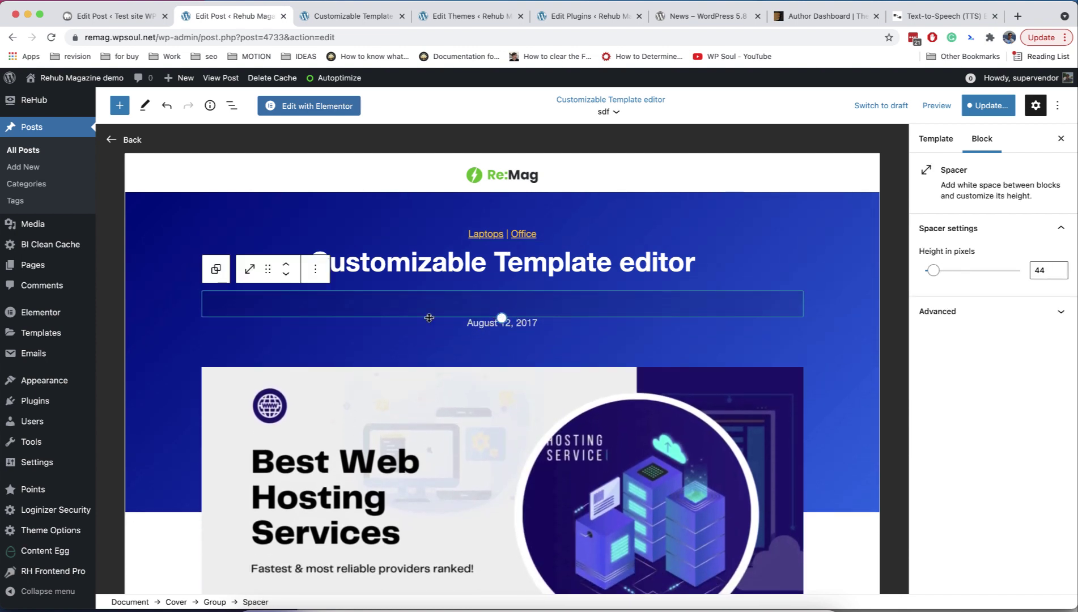
click(316, 270)
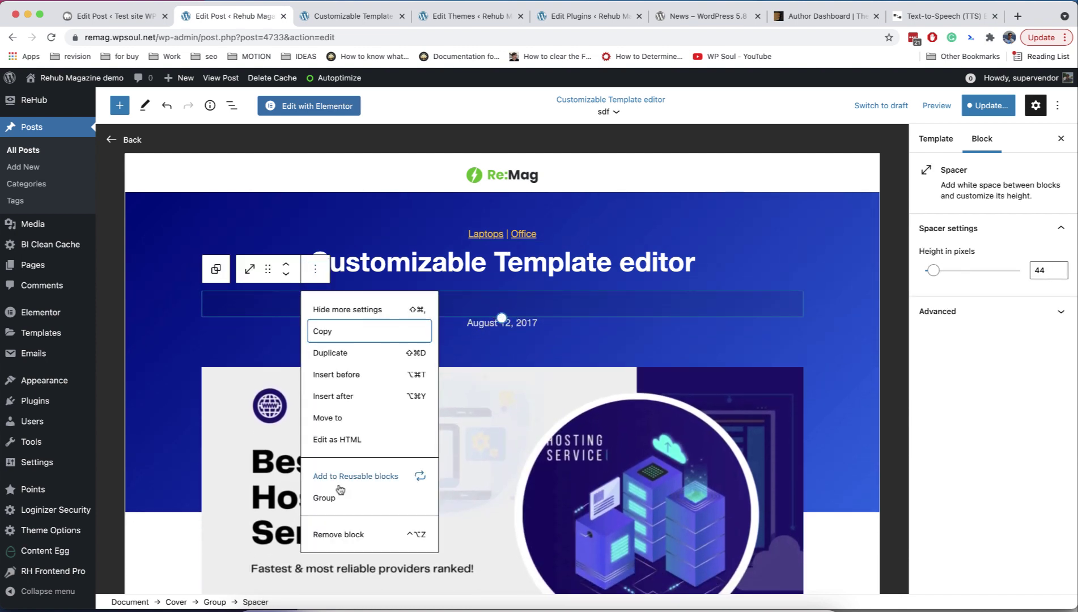
click(338, 534)
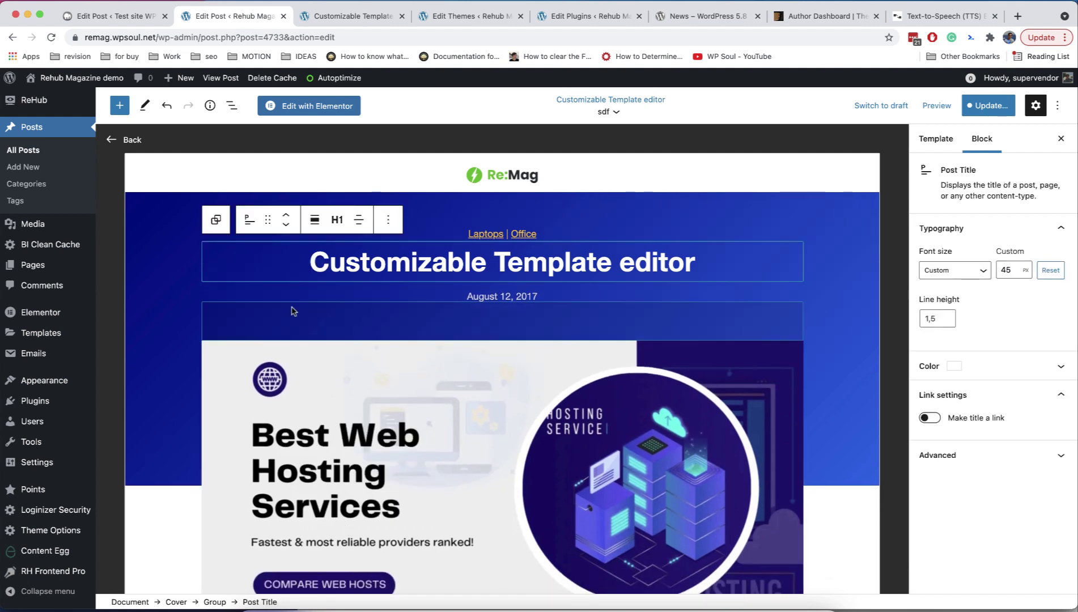
click(232, 105)
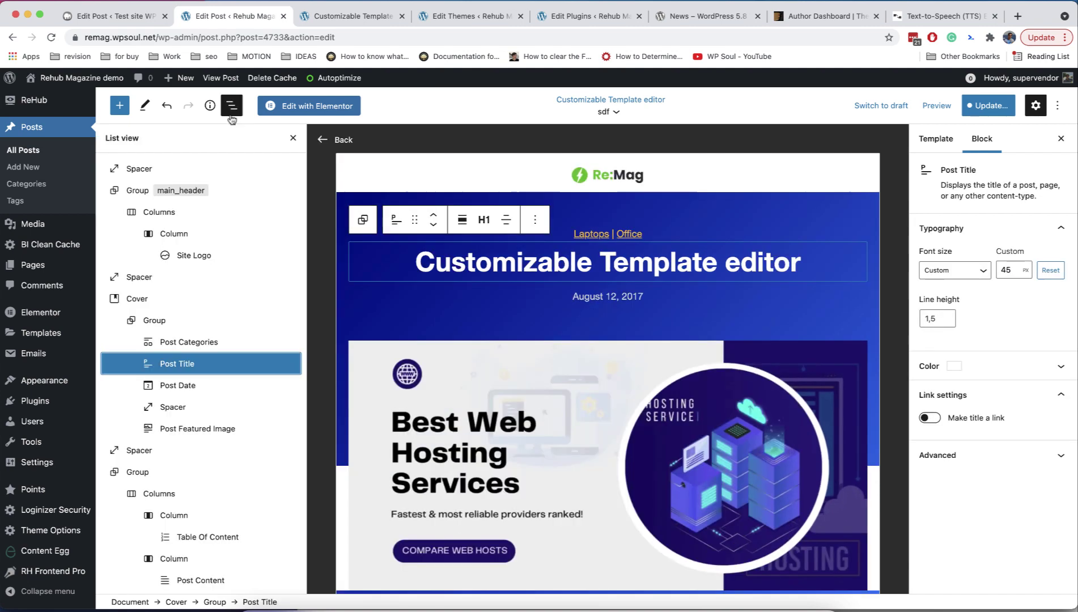
click(218, 390)
click(213, 407)
click(216, 428)
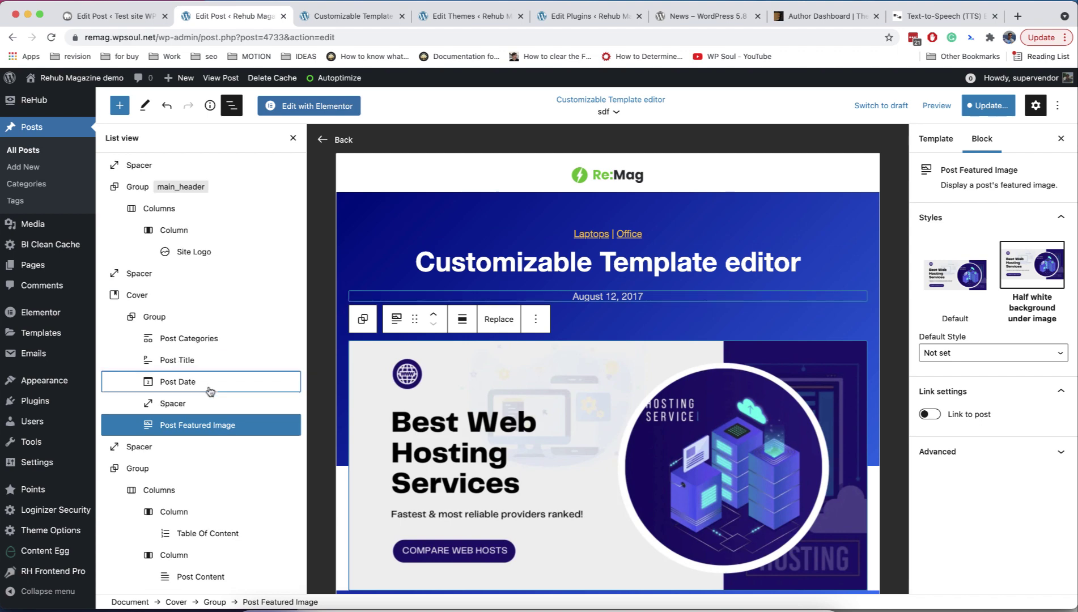
scroll(210, 386, down, 5)
scroll(212, 385, up, 5)
click(232, 105)
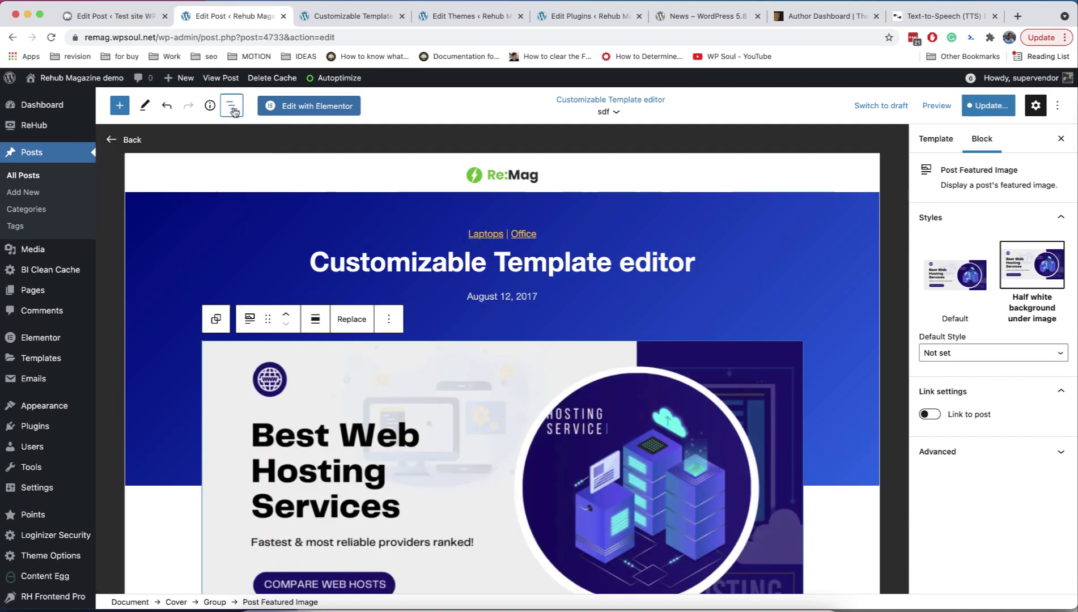
click(294, 180)
scroll(784, 385, down, 7)
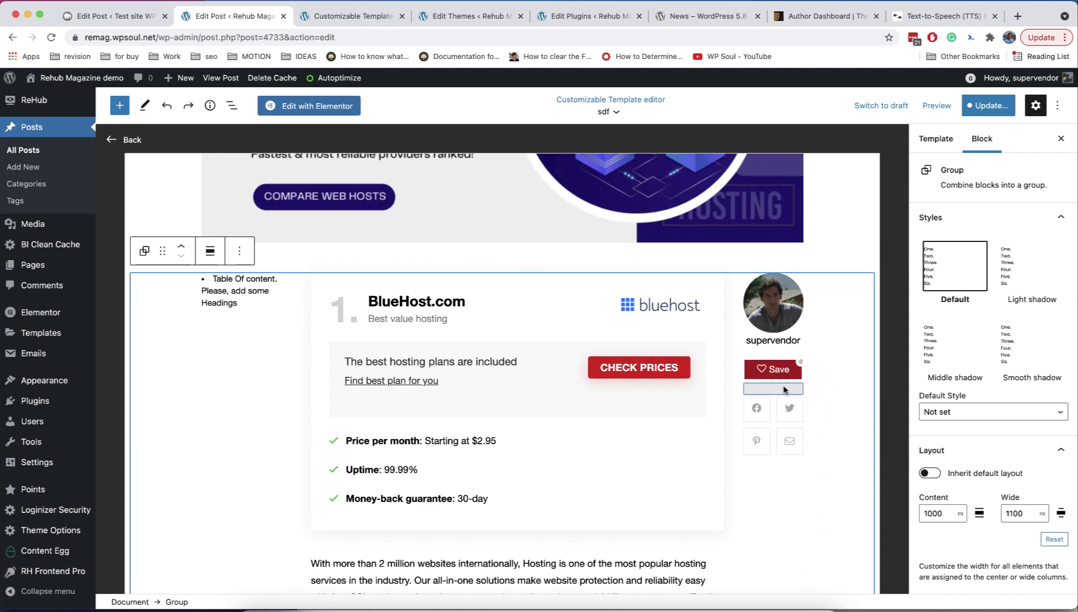
click(783, 389)
drag(791, 373, 799, 353)
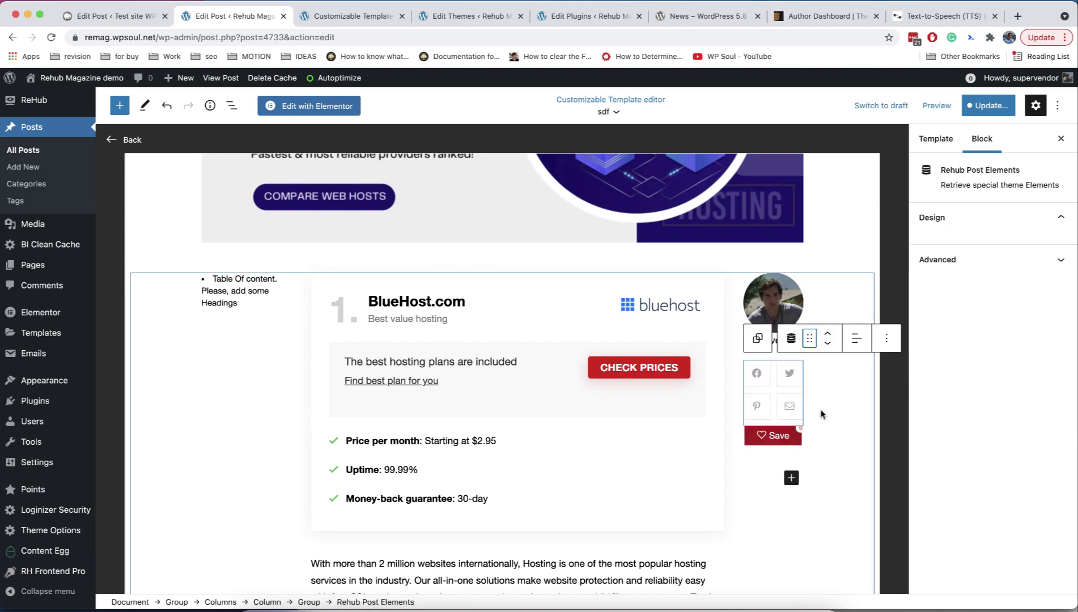
click(838, 458)
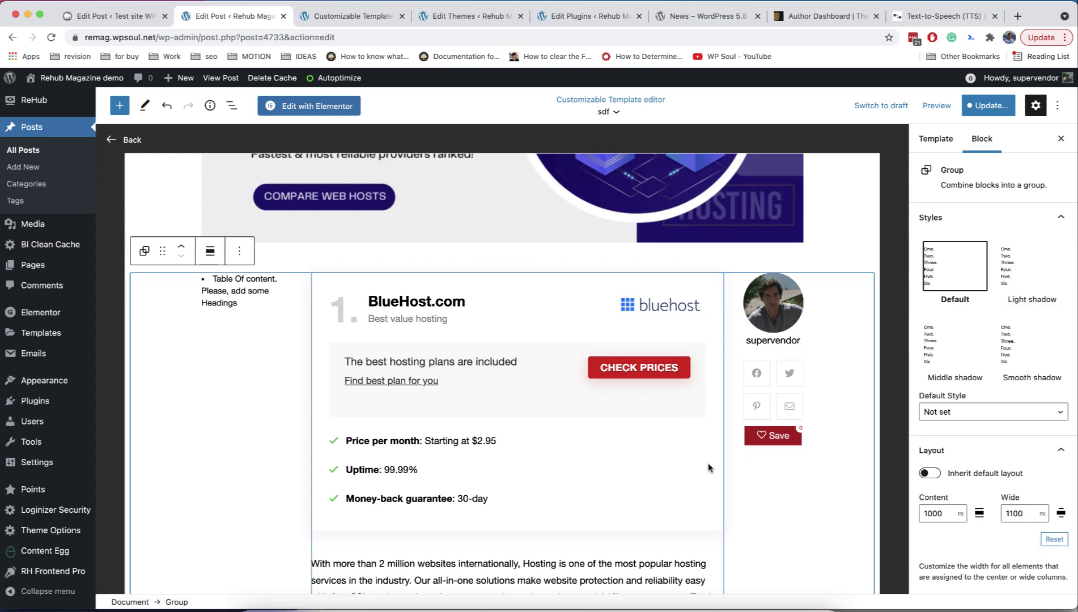
key(ctrl+z)
scroll(548, 392, up, 7)
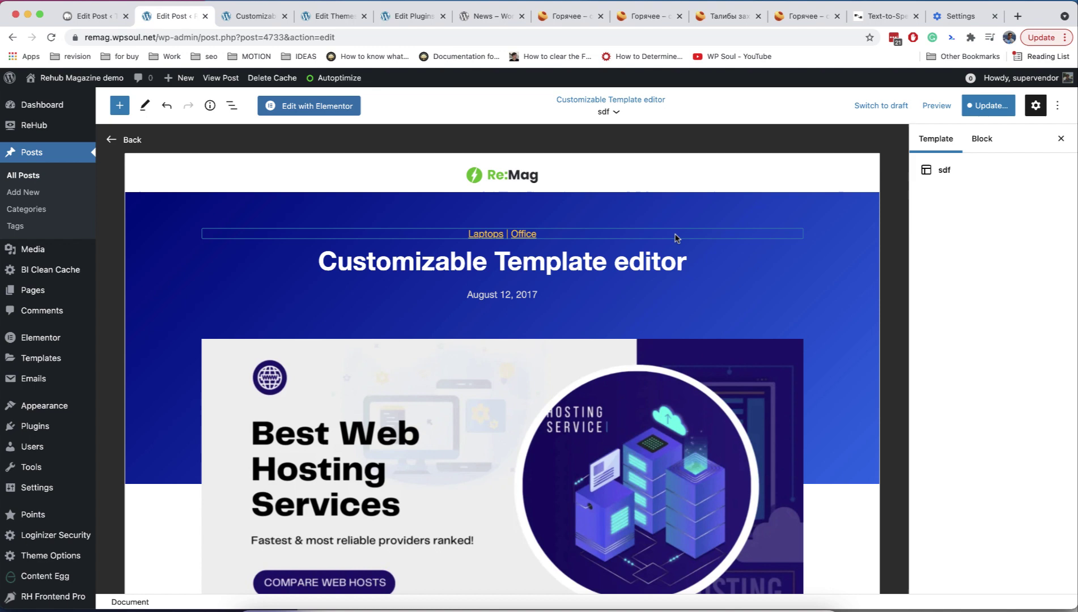
scroll(601, 284, down, 10)
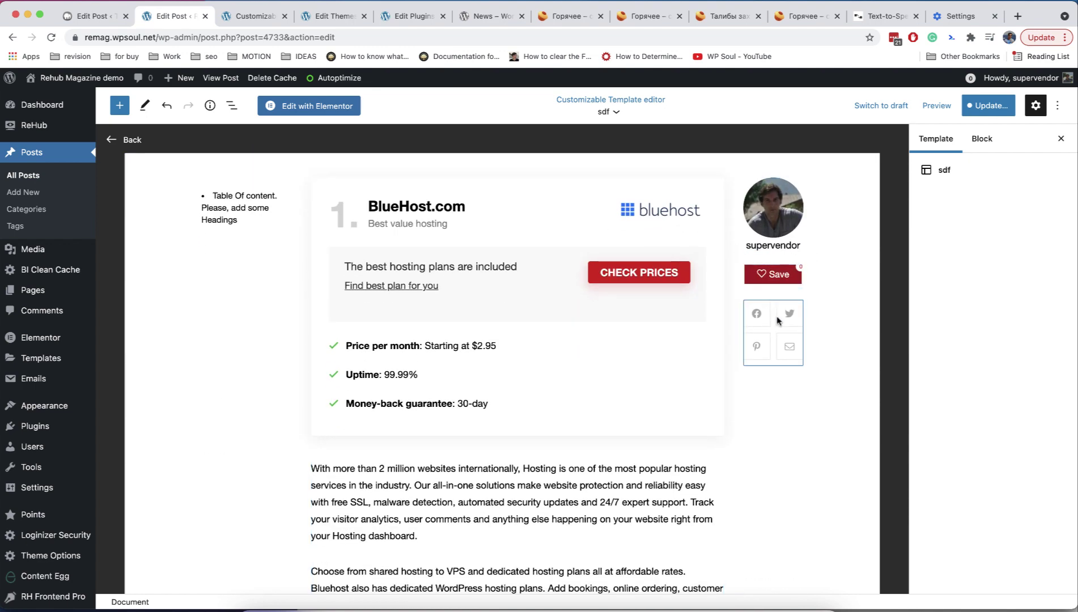
- Drag a ReHub Thumb Counter with Label block in directly under the Post Title
scroll(570, 380, up, 1)
scroll(568, 379, up, 10)
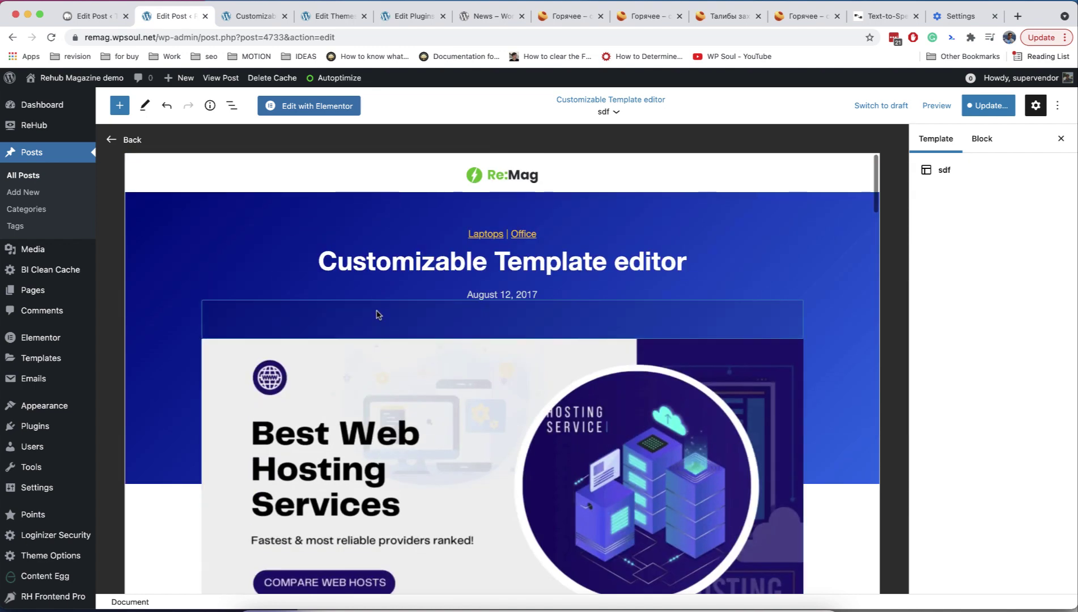
click(120, 106)
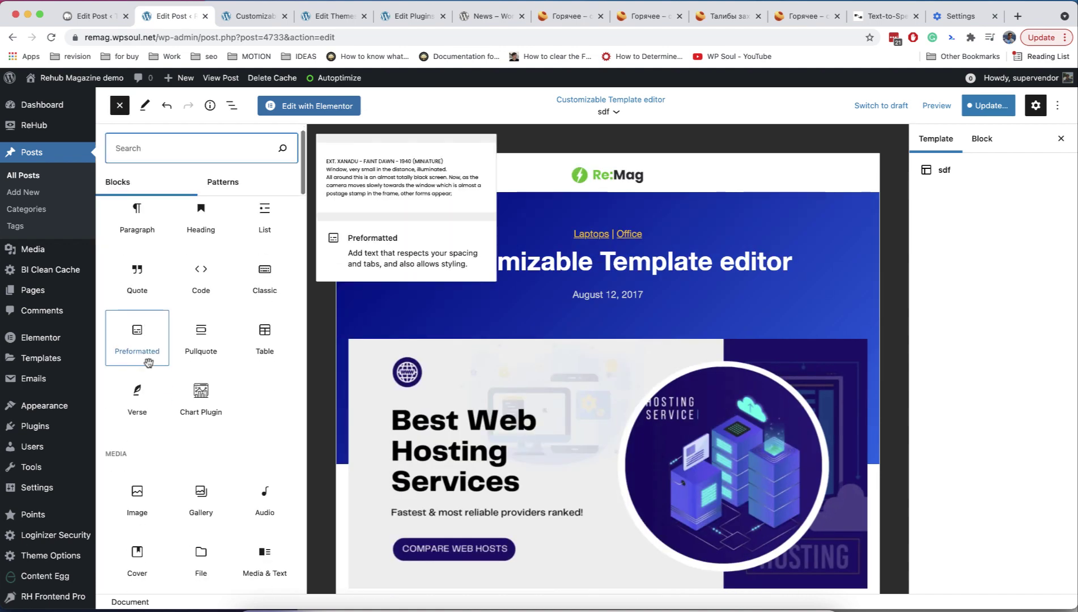
scroll(139, 374, down, 15)
scroll(148, 363, down, 15)
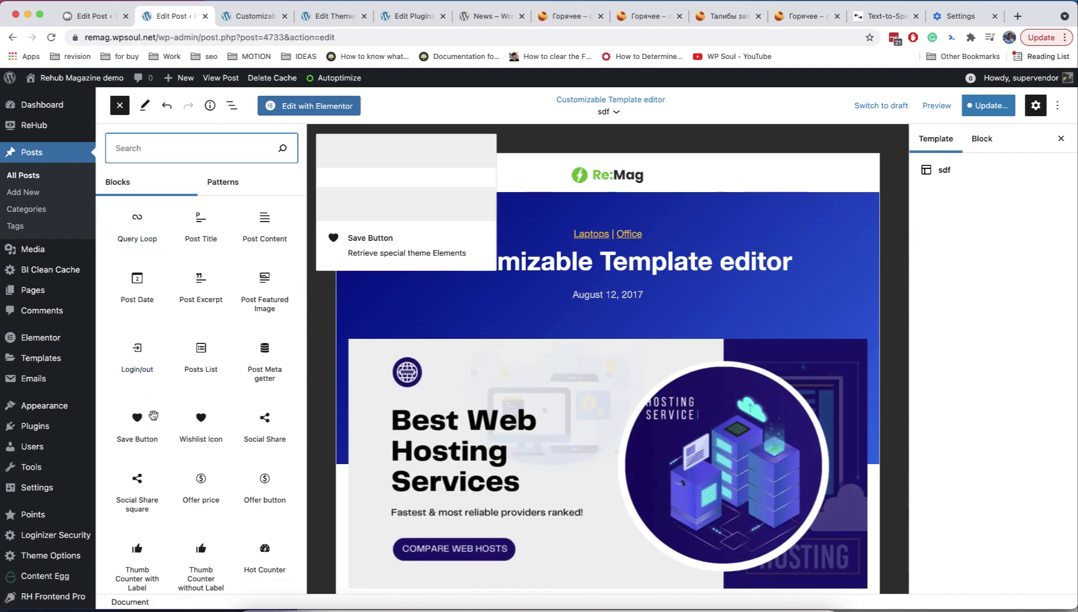
scroll(151, 463, down, 3)
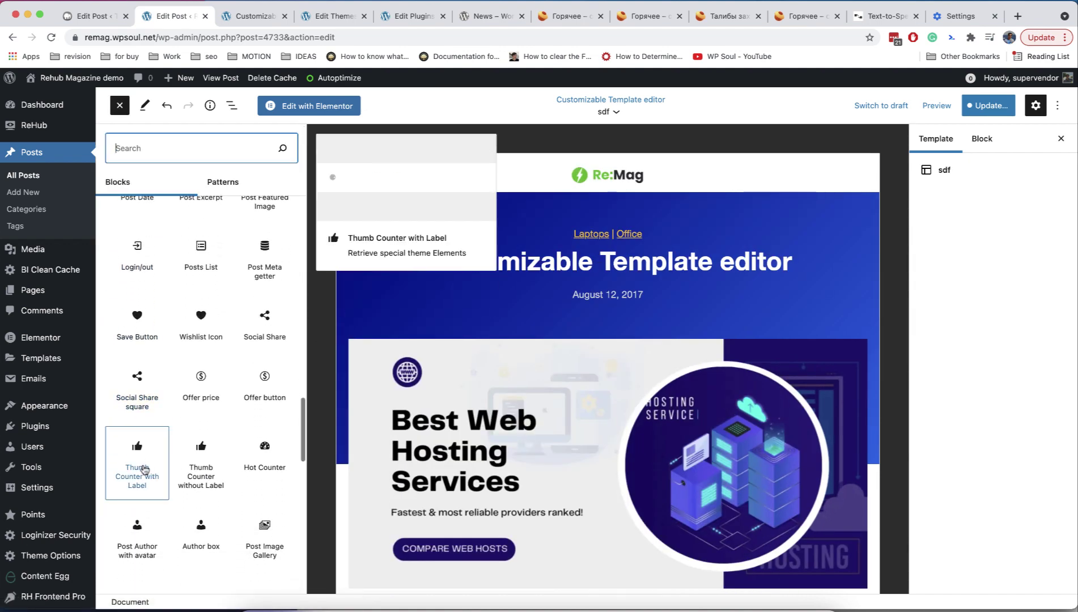
drag(143, 467, 606, 288)
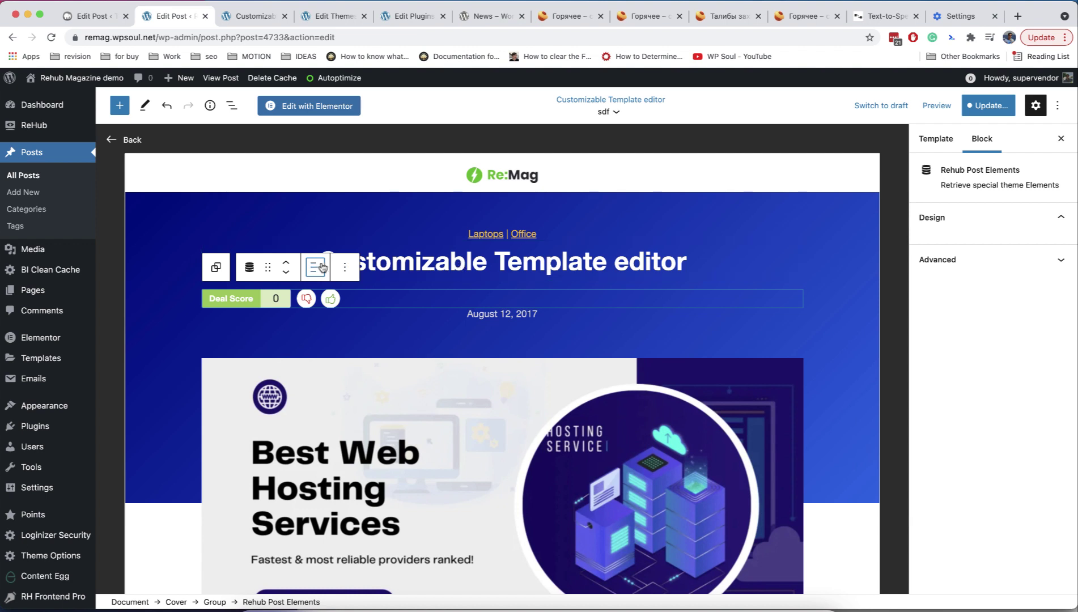
- Centre the Deal Score counter and place a 22 px spacer between it and the date
click(315, 267)
click(338, 329)
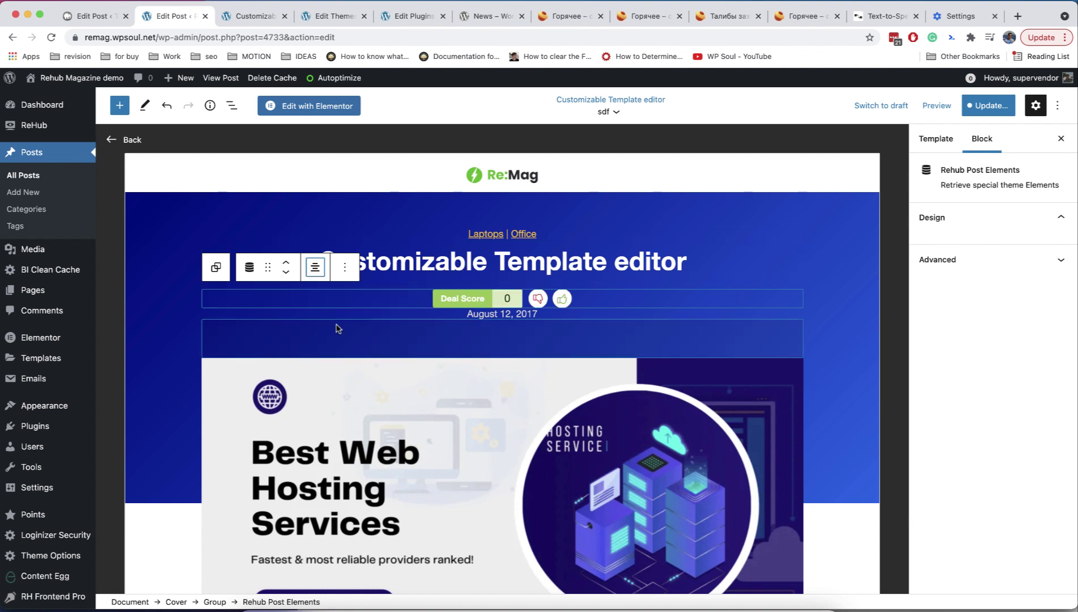
click(507, 271)
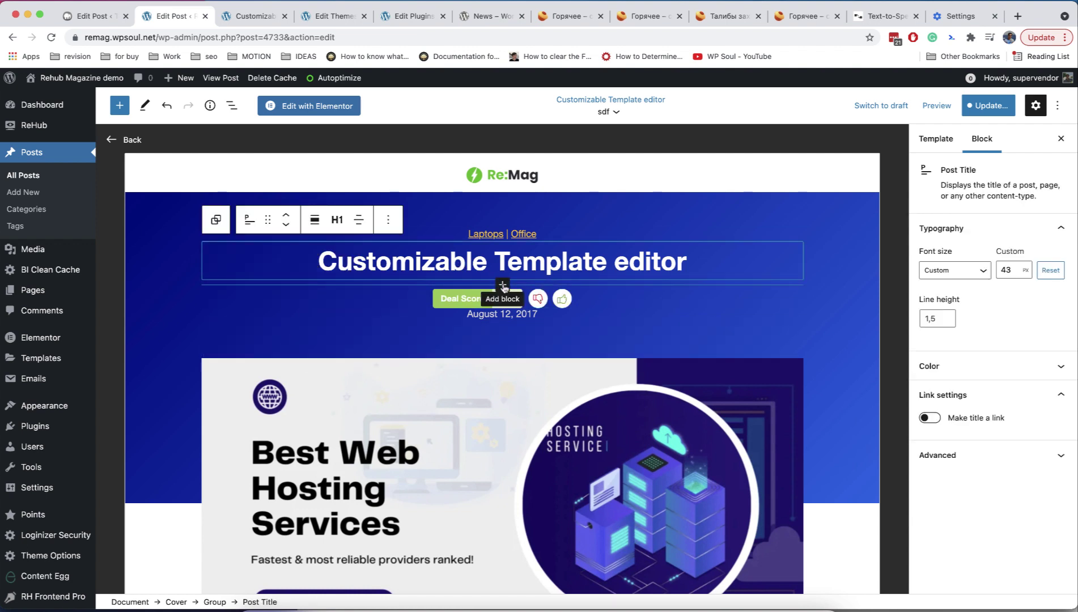
click(502, 285)
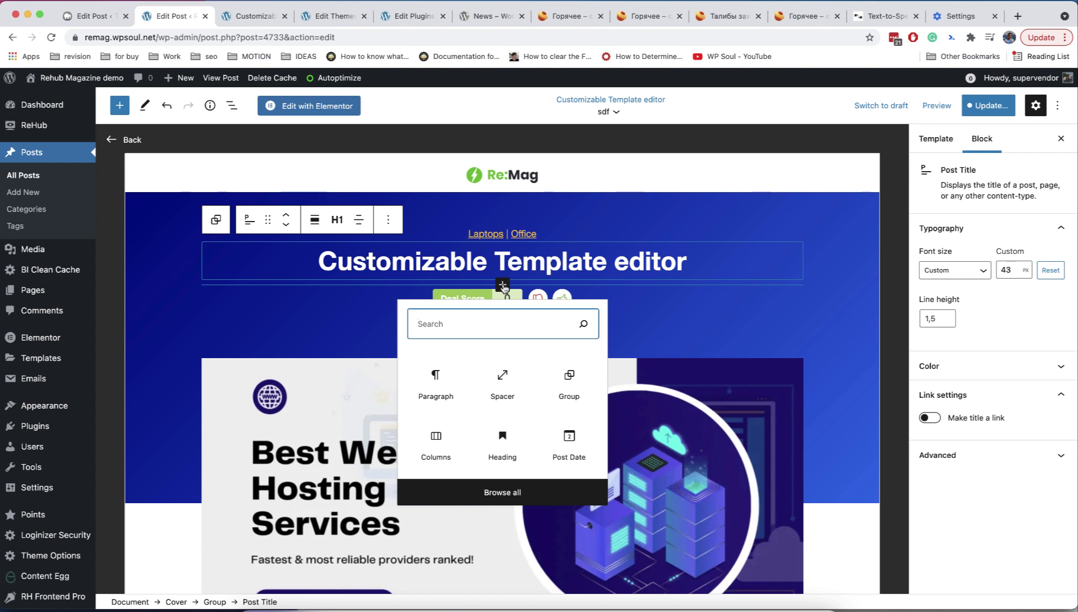
click(502, 377)
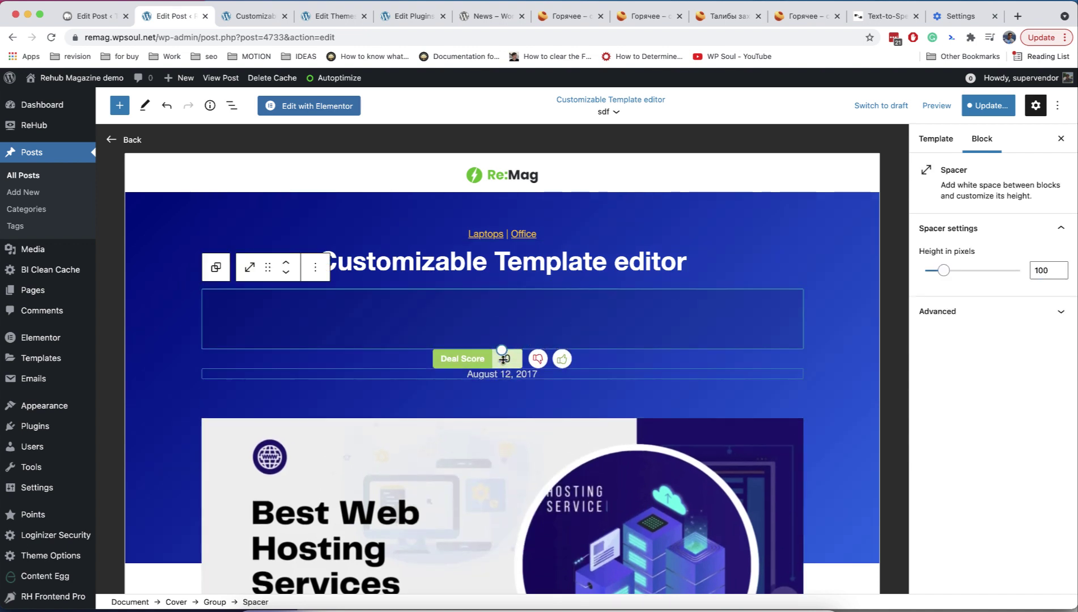
drag(504, 345, 502, 301)
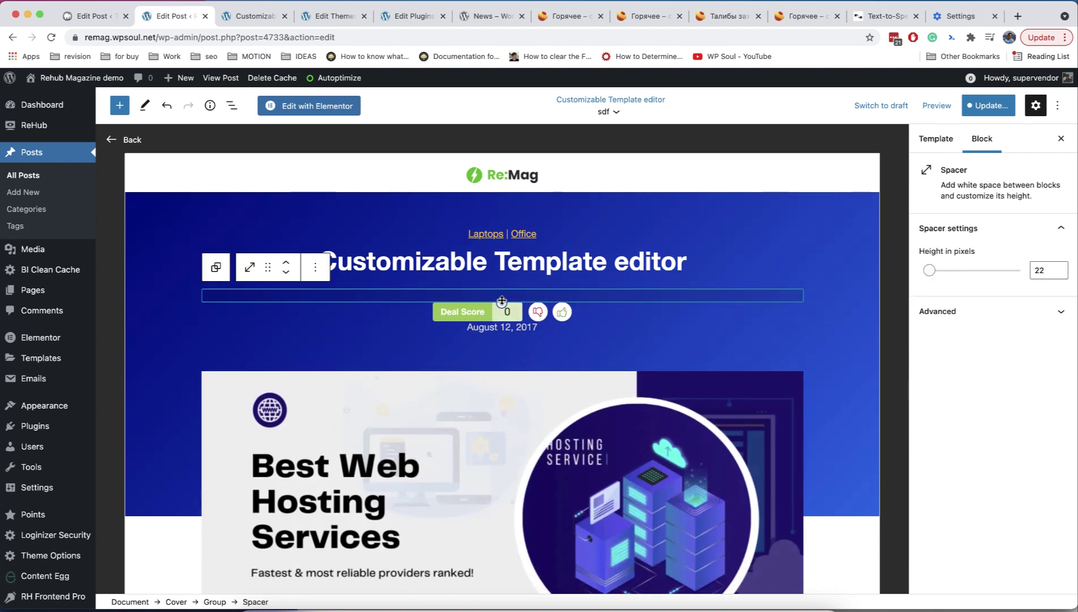
click(289, 273)
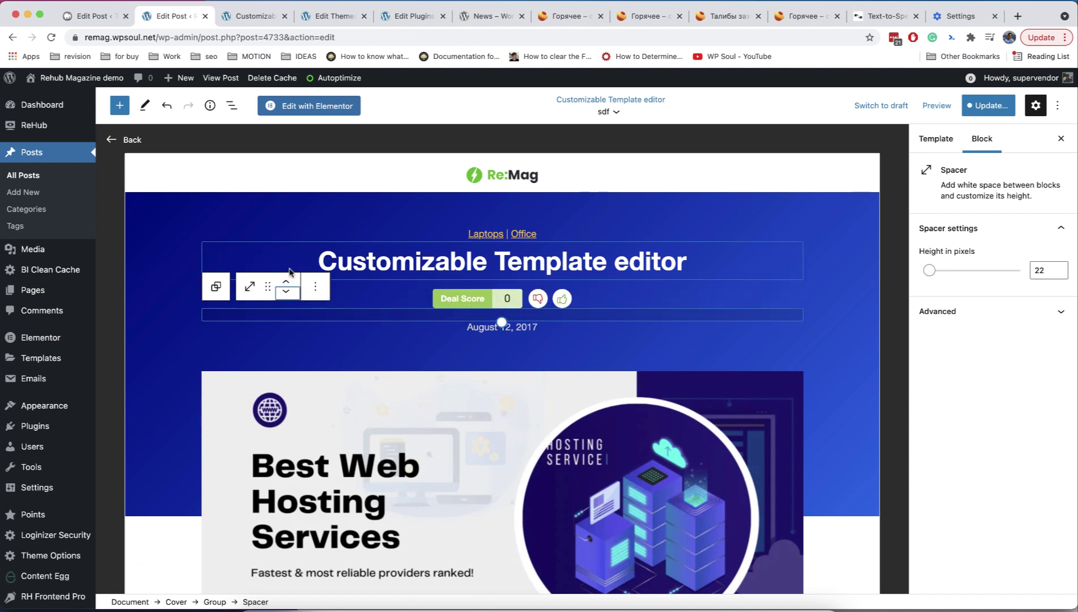
- Set the header Columns block to 2 columns
click(163, 147)
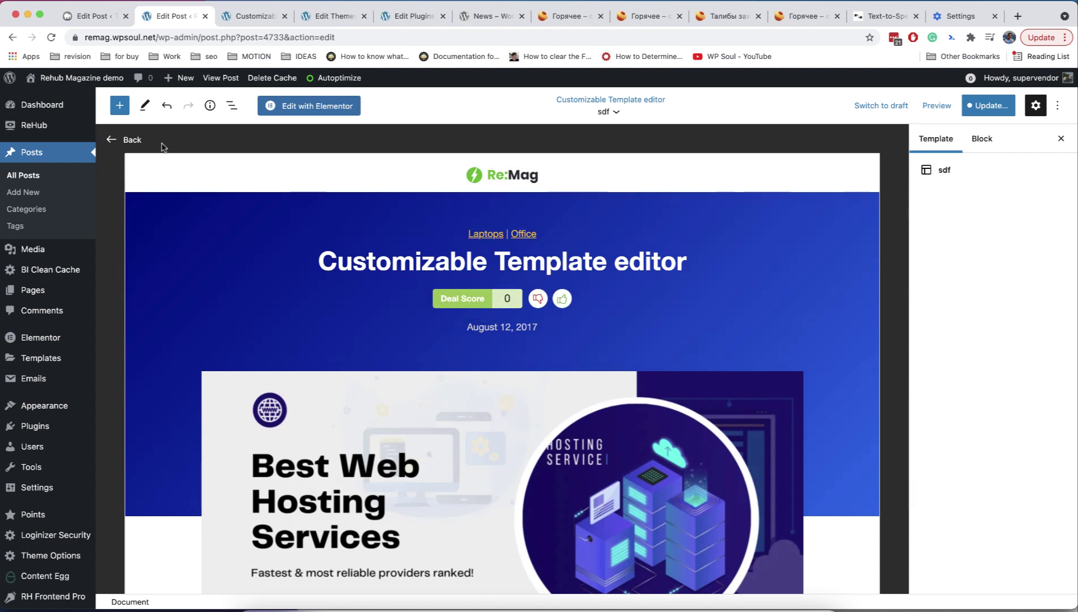
click(375, 180)
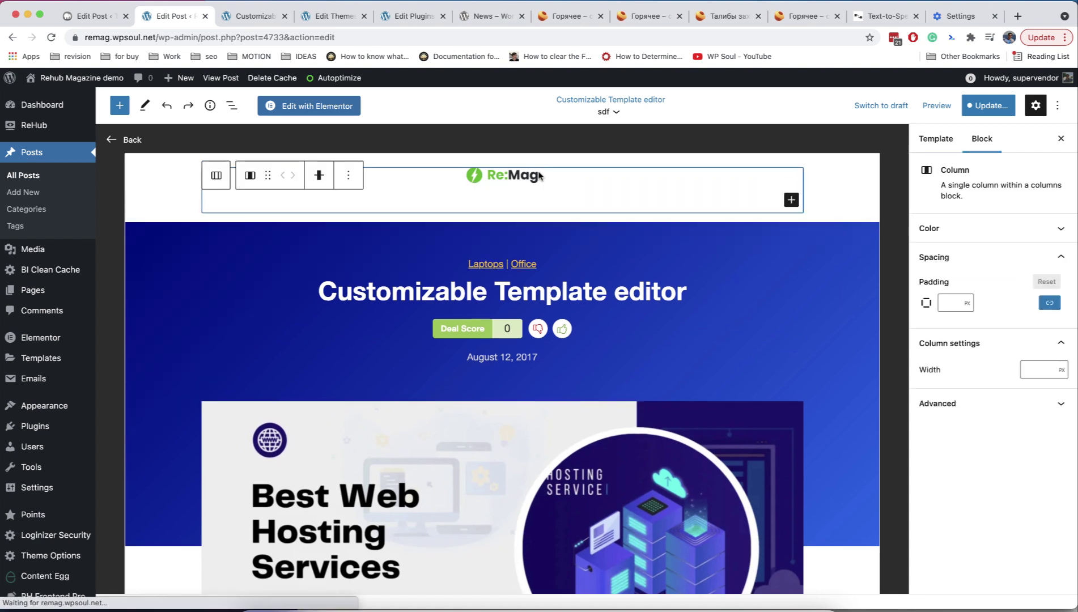
click(217, 176)
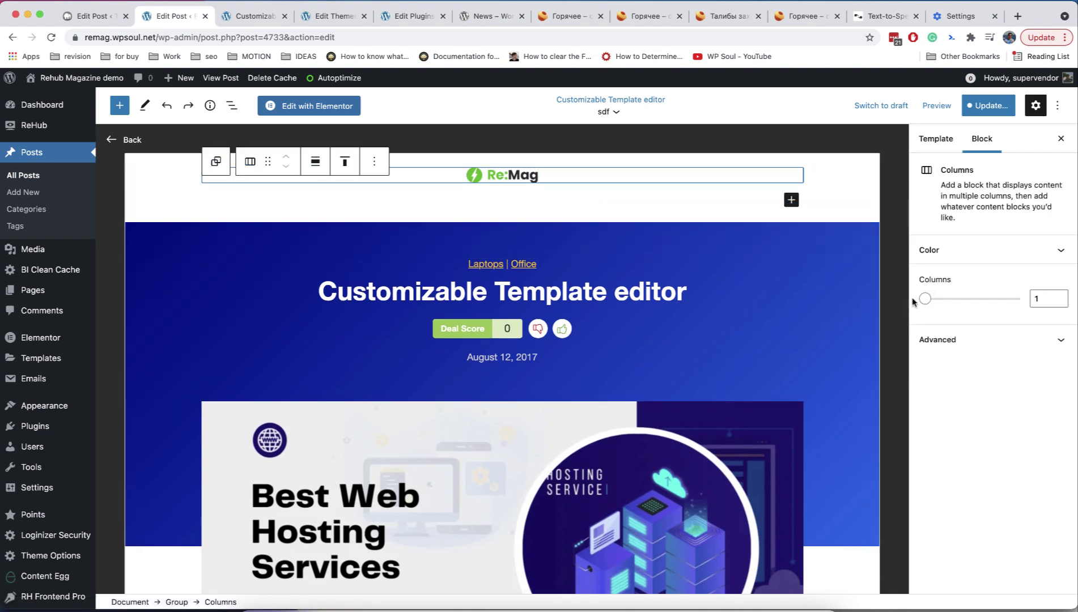
mouse_move(926, 300)
drag(926, 300, 944, 299)
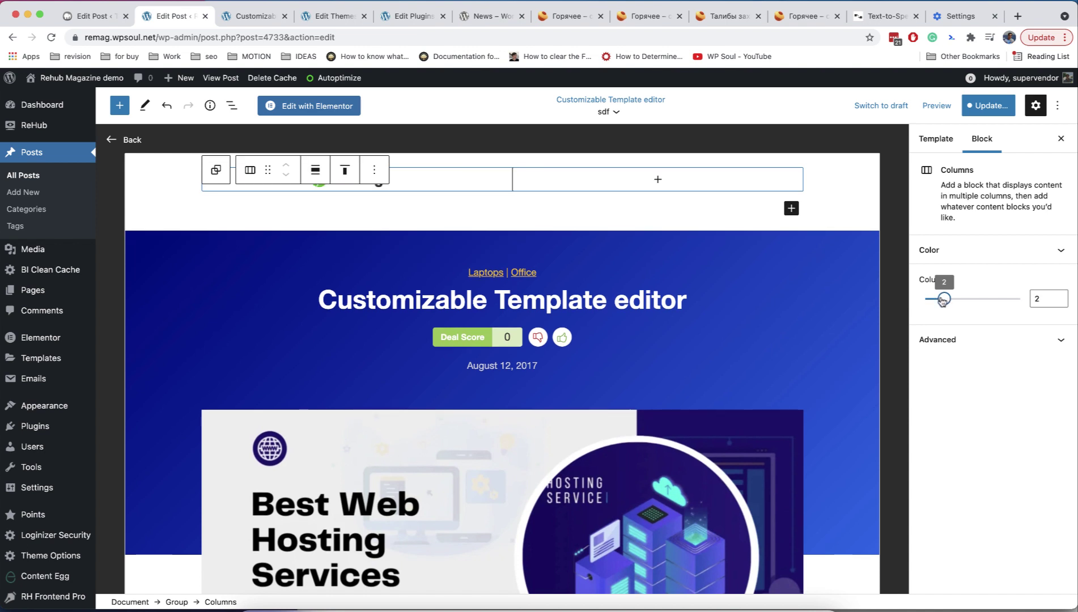
- Add a right-aligned 'My link to home' paragraph linked to the home page in column two
click(658, 179)
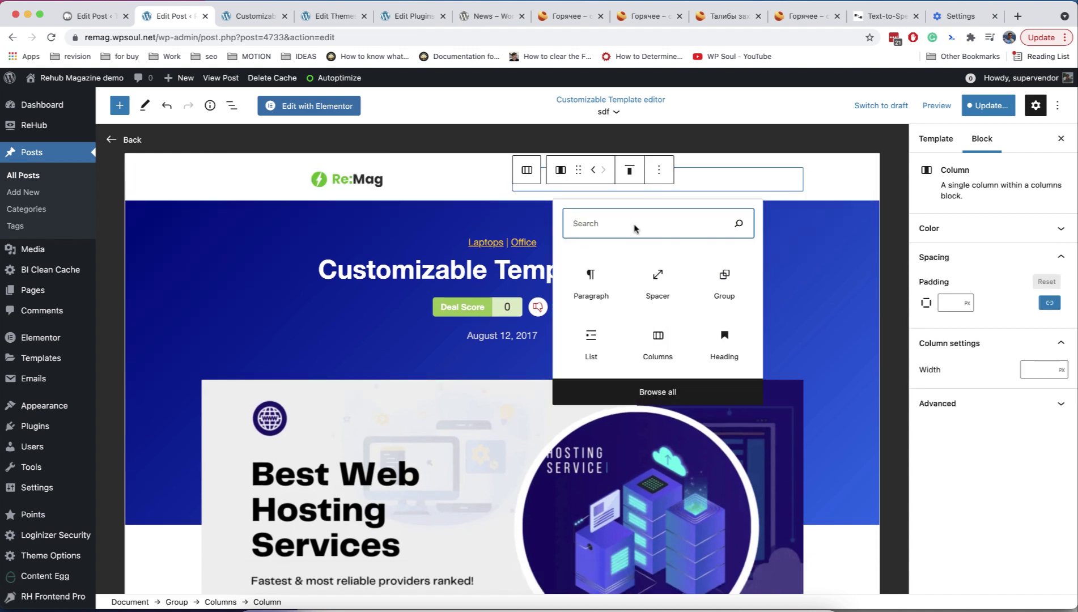
click(594, 277)
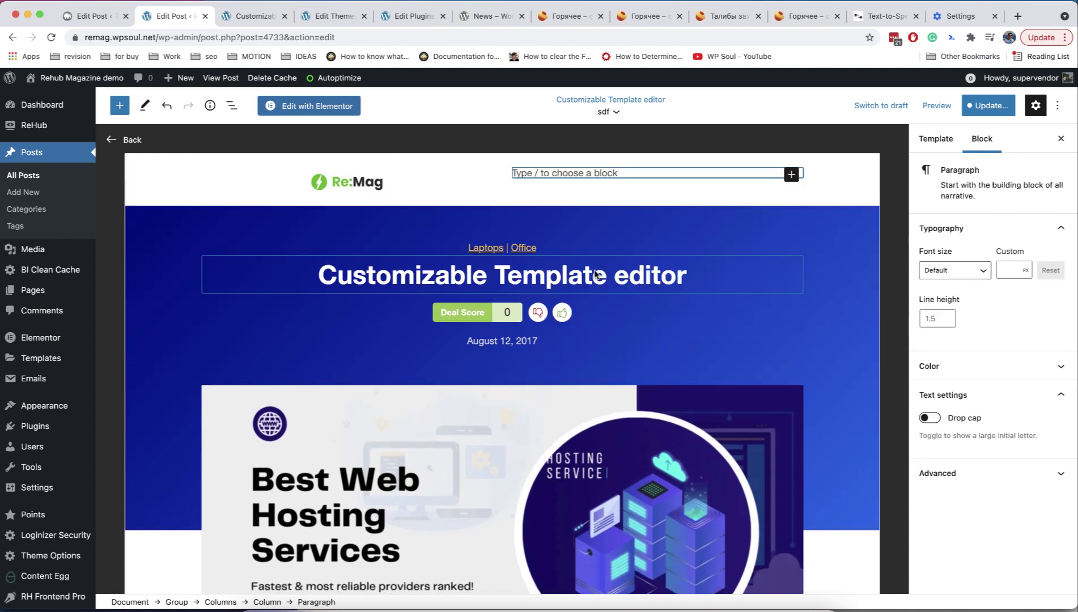
text(My link to home)
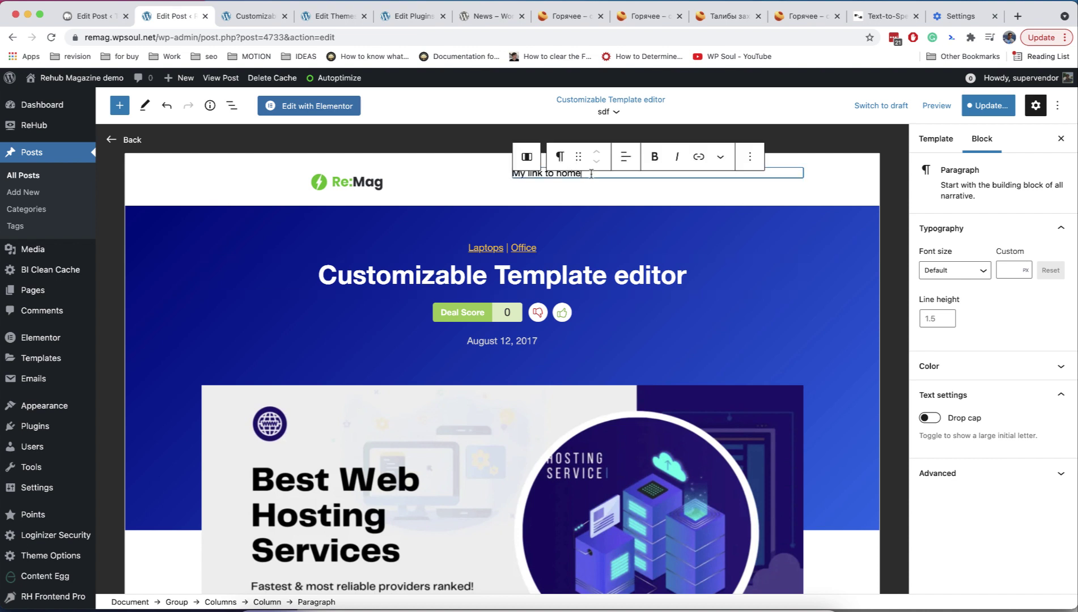
click(698, 164)
text(https://remag.wpsoul.net)
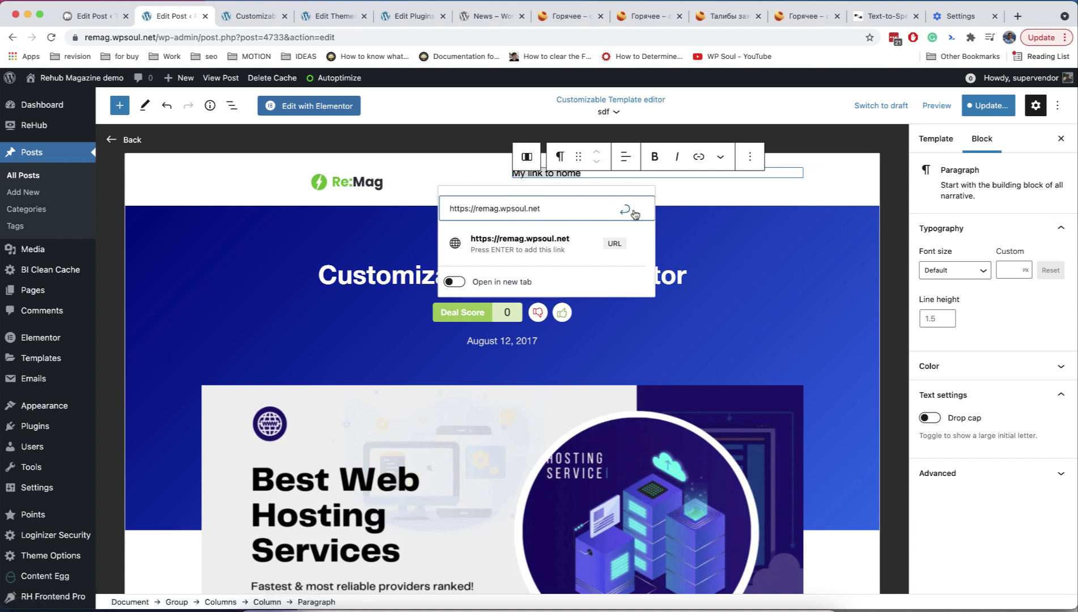
click(624, 209)
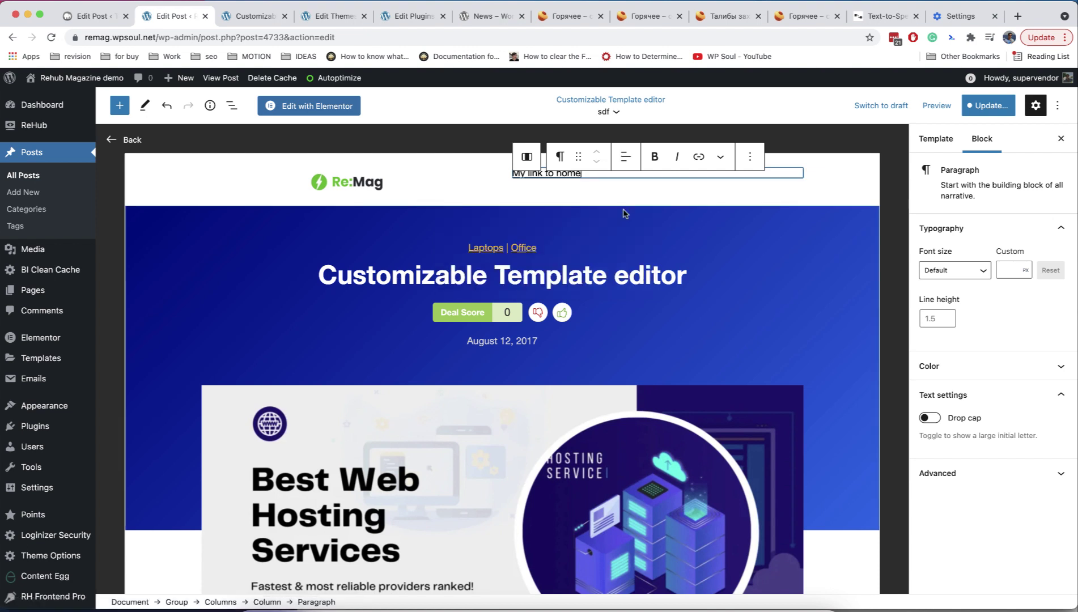
click(625, 164)
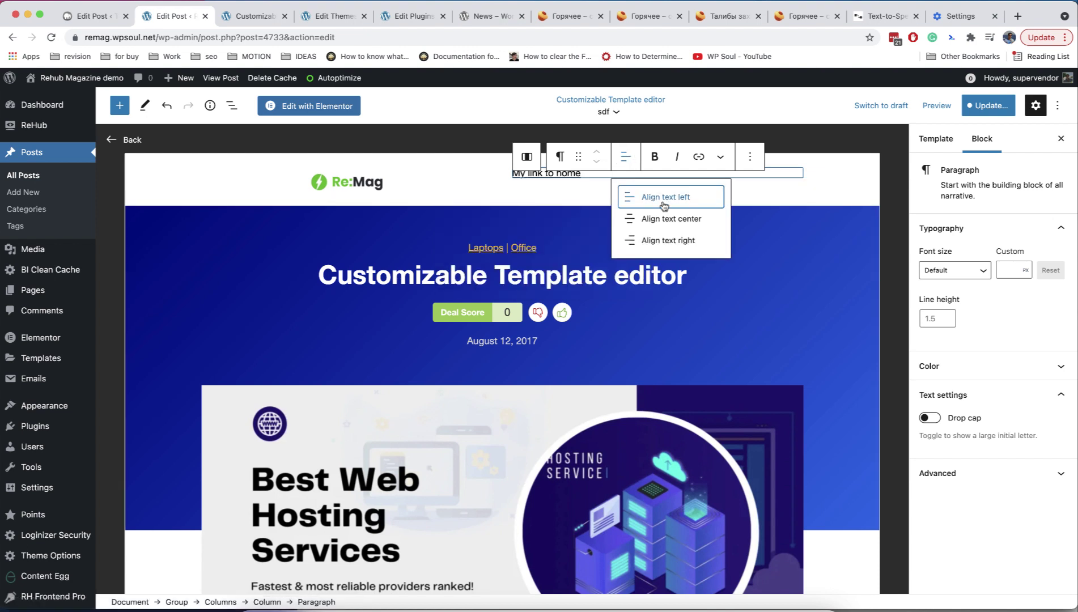
click(678, 241)
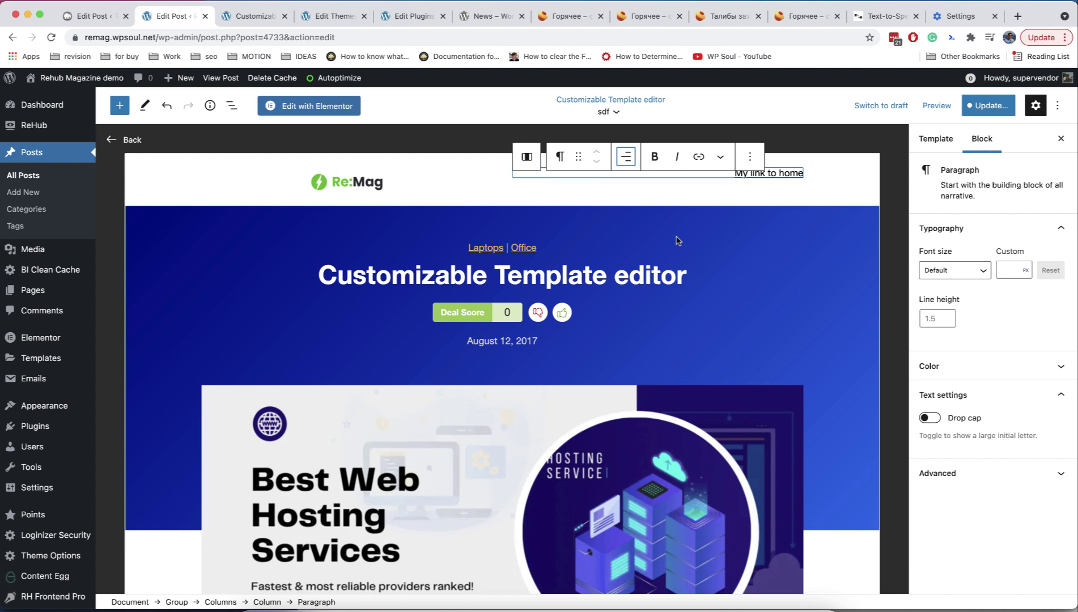
click(888, 199)
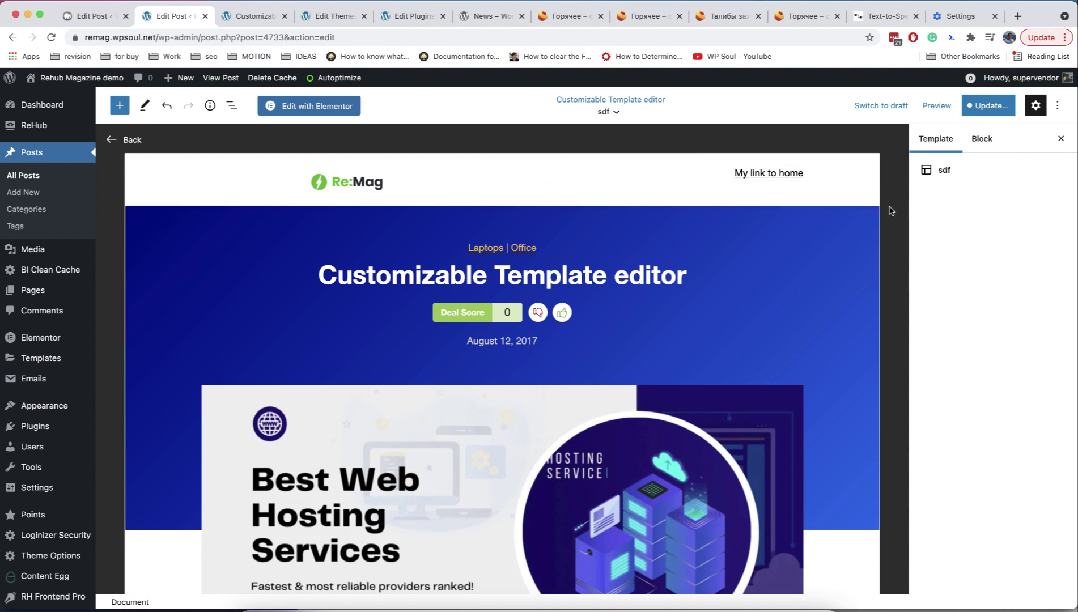
- Vertically centre the header column holding the 'My link to home' paragraph
click(402, 183)
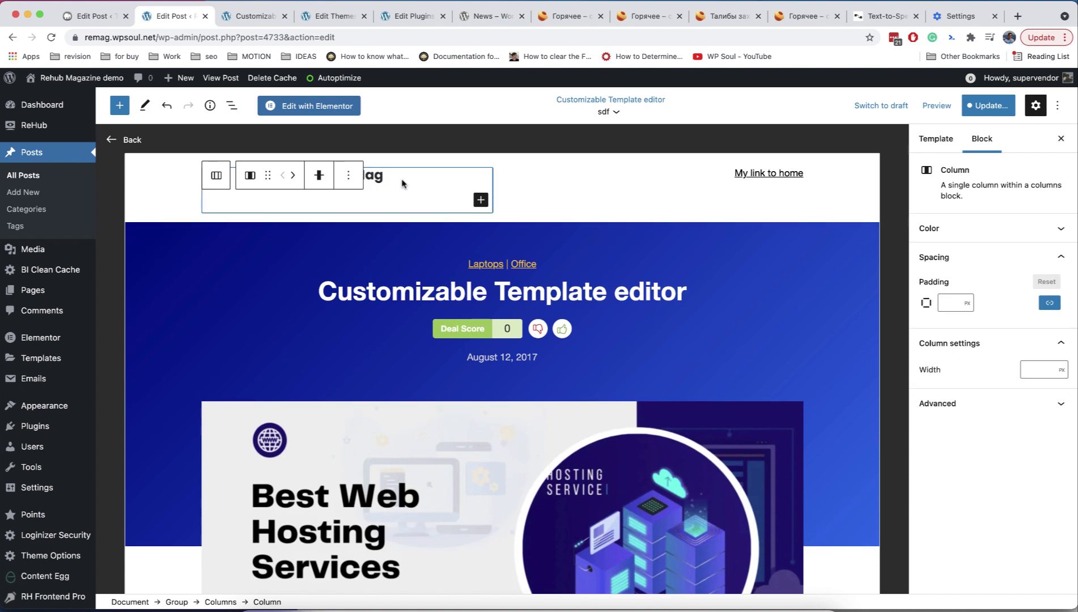
click(317, 176)
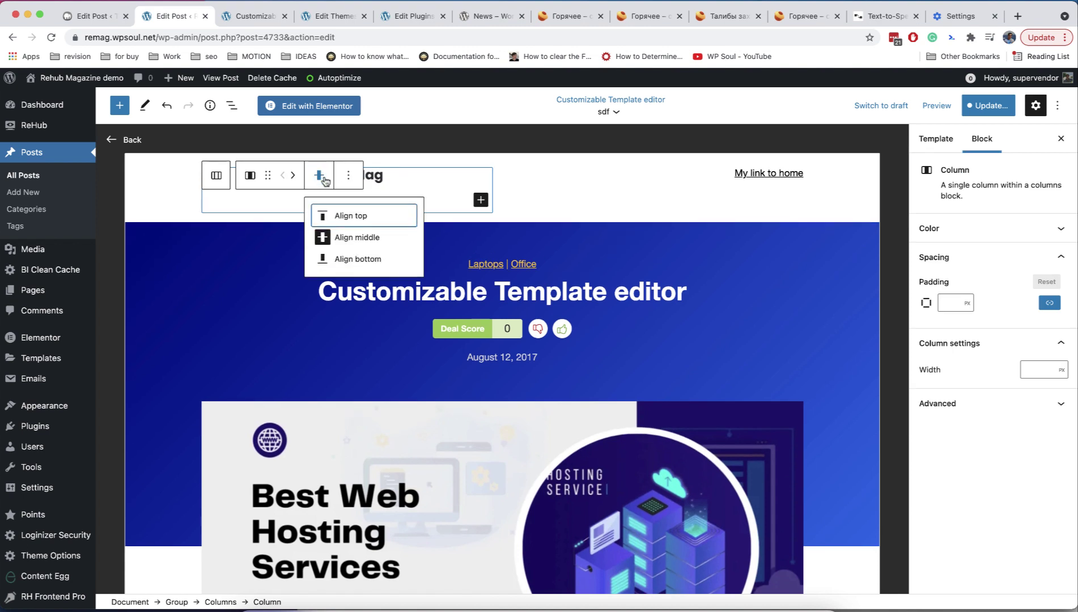
click(682, 176)
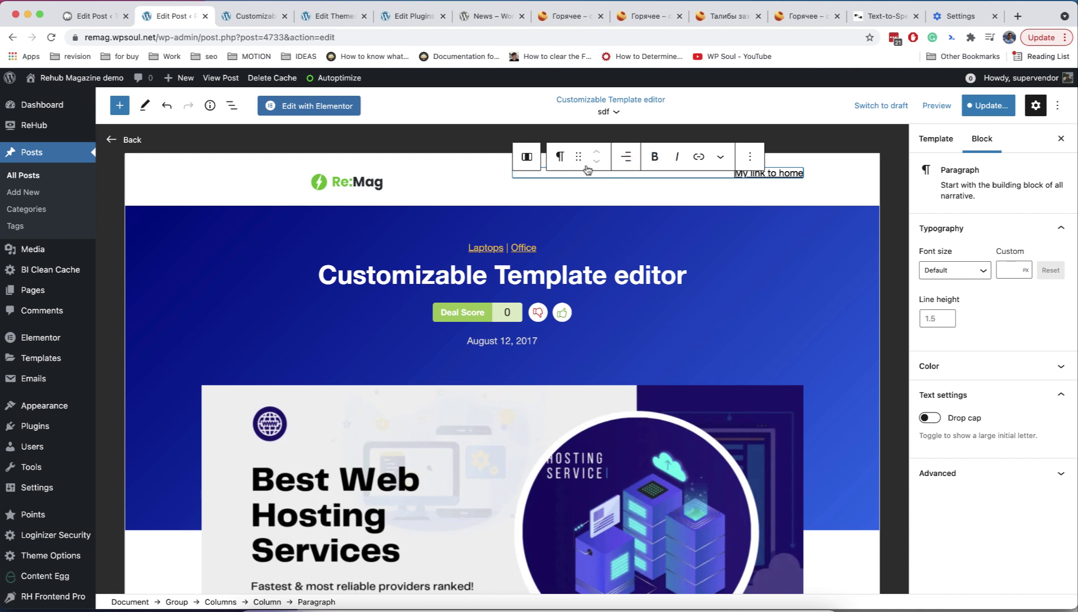
click(527, 158)
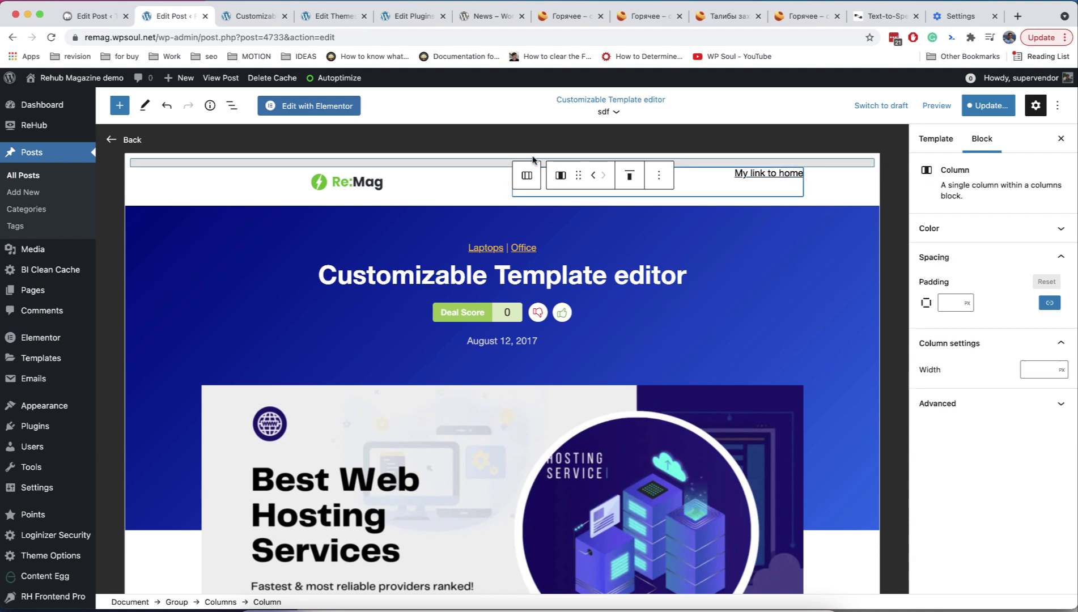
click(629, 175)
click(667, 236)
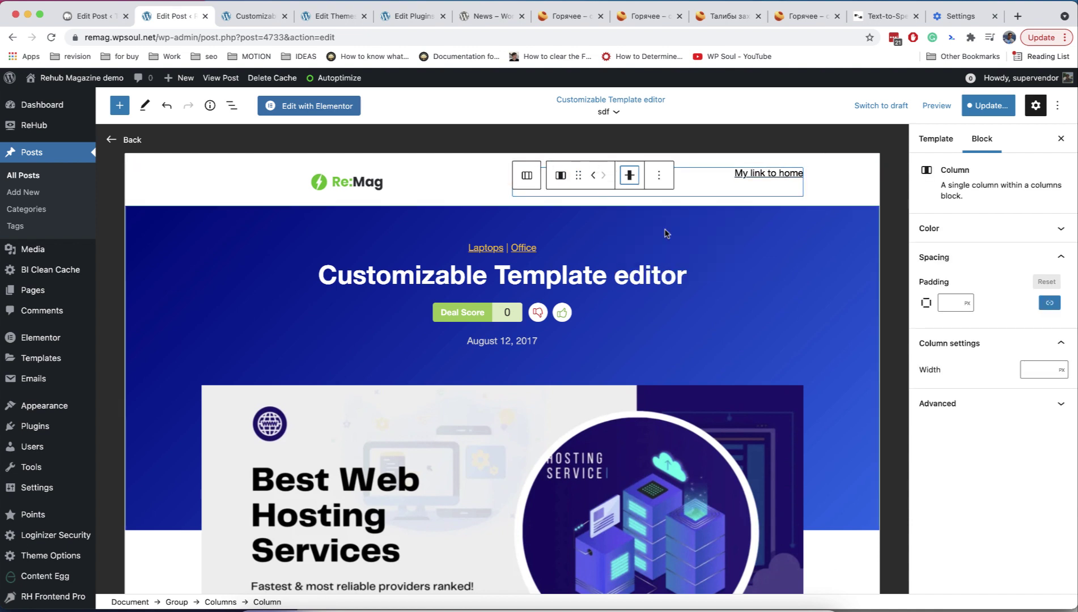
- Align the Re:Mag site logo to the left
click(232, 106)
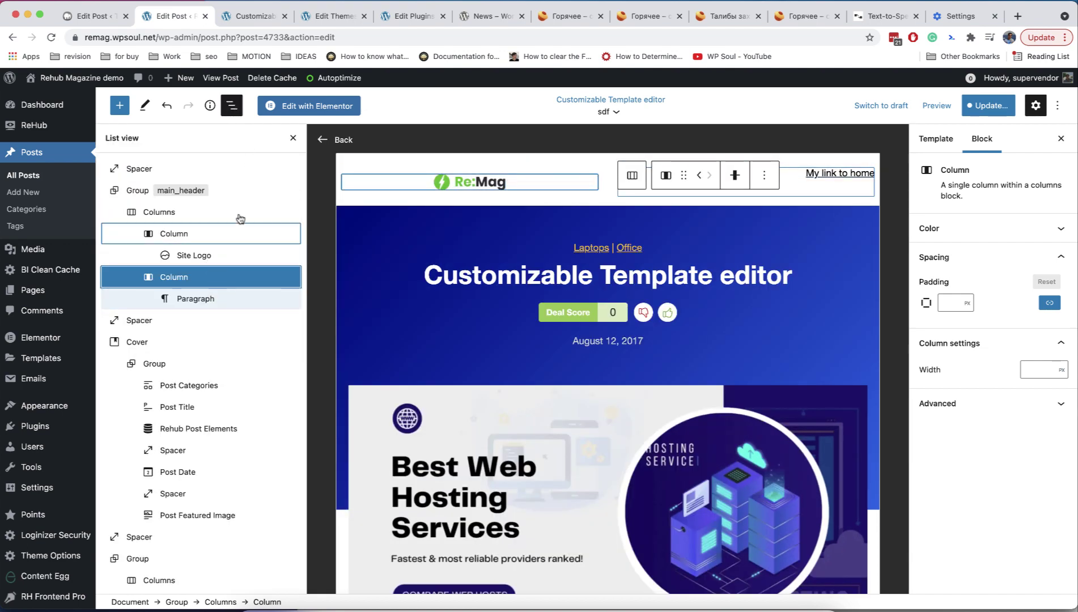
click(231, 111)
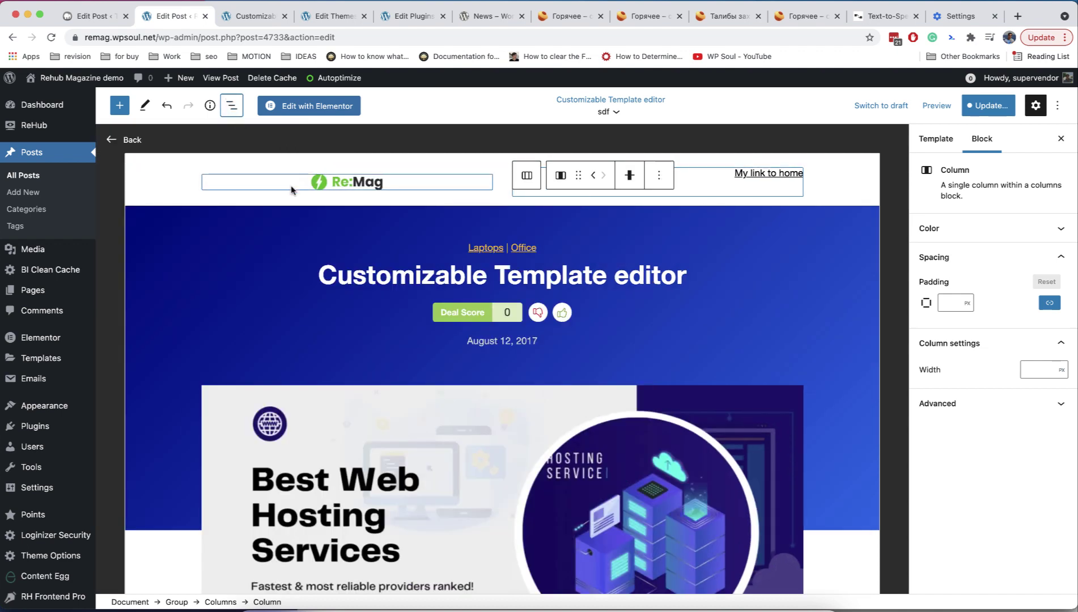
click(314, 184)
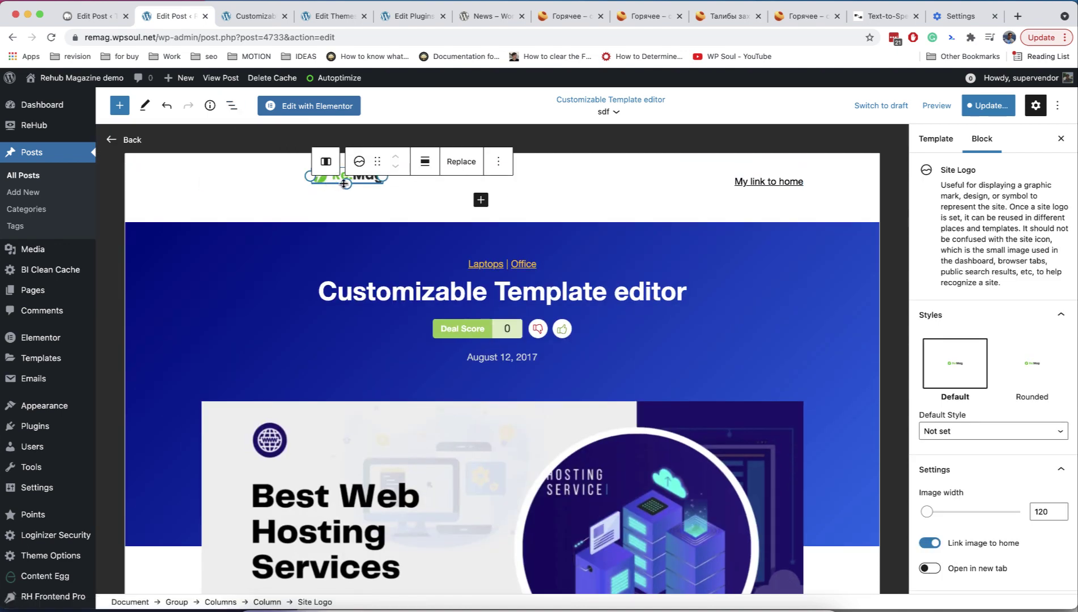
click(423, 170)
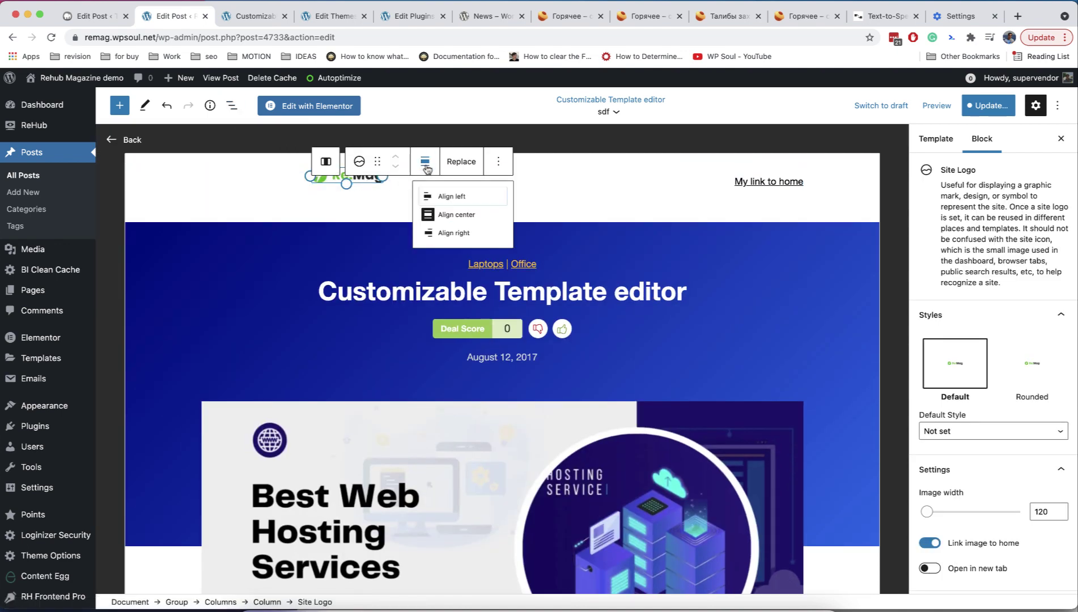
click(464, 205)
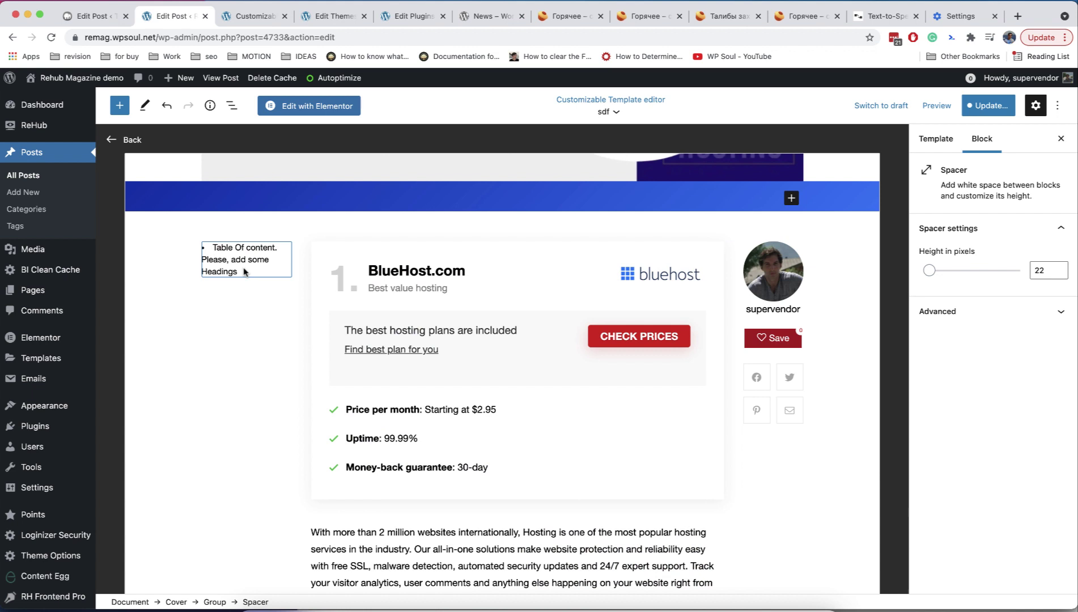
click(246, 274)
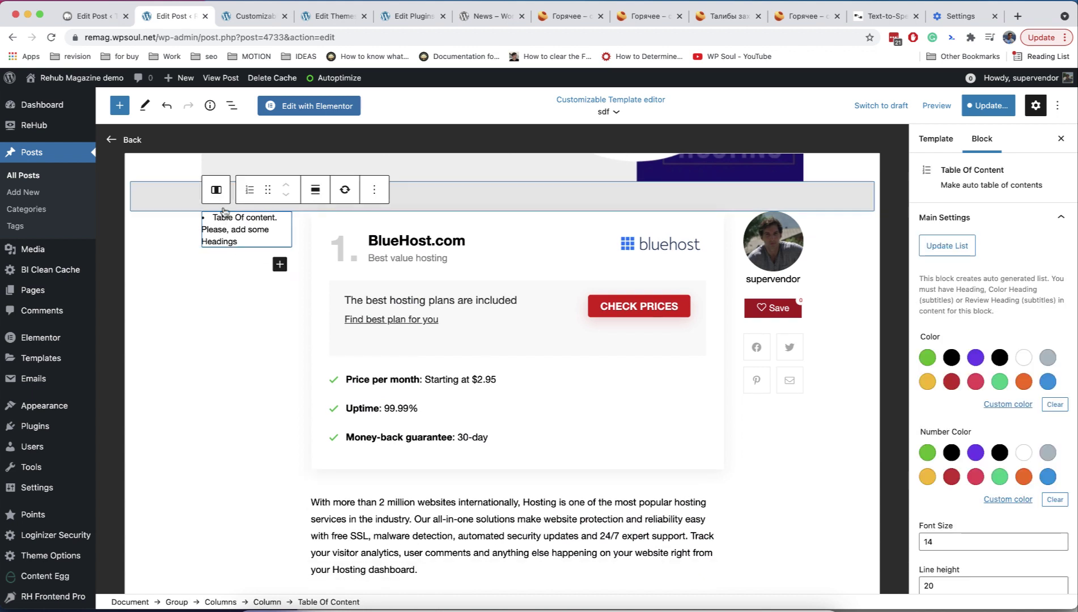
click(216, 189)
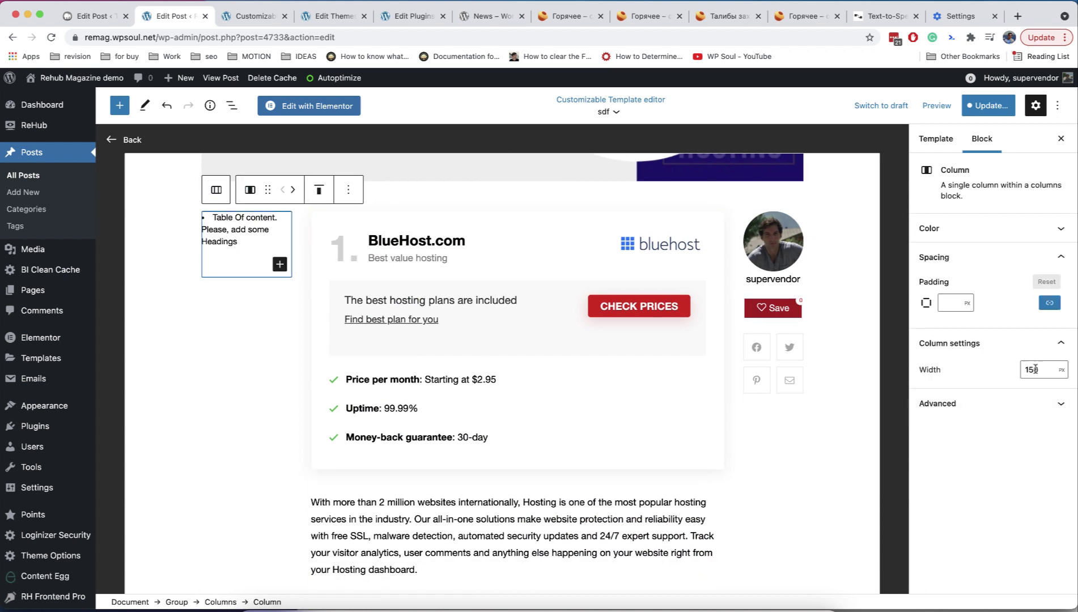
click(800, 267)
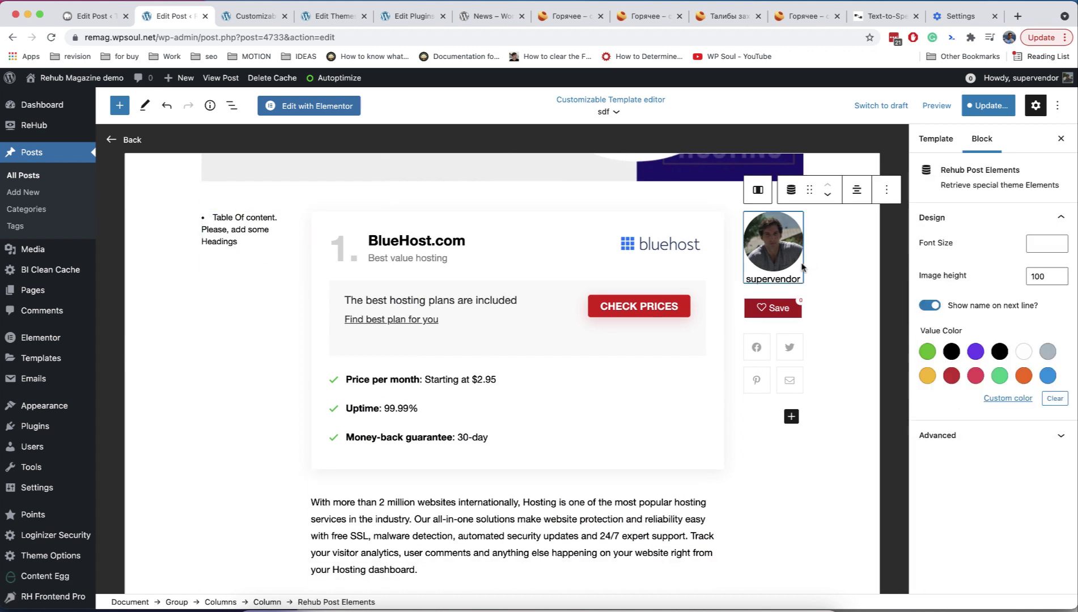
click(770, 193)
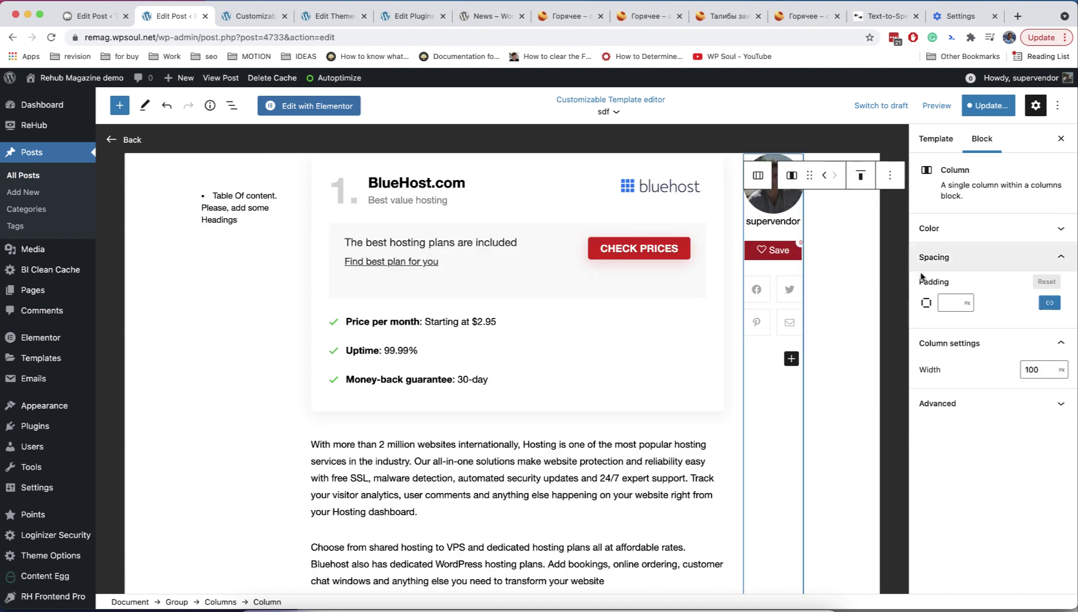
click(671, 465)
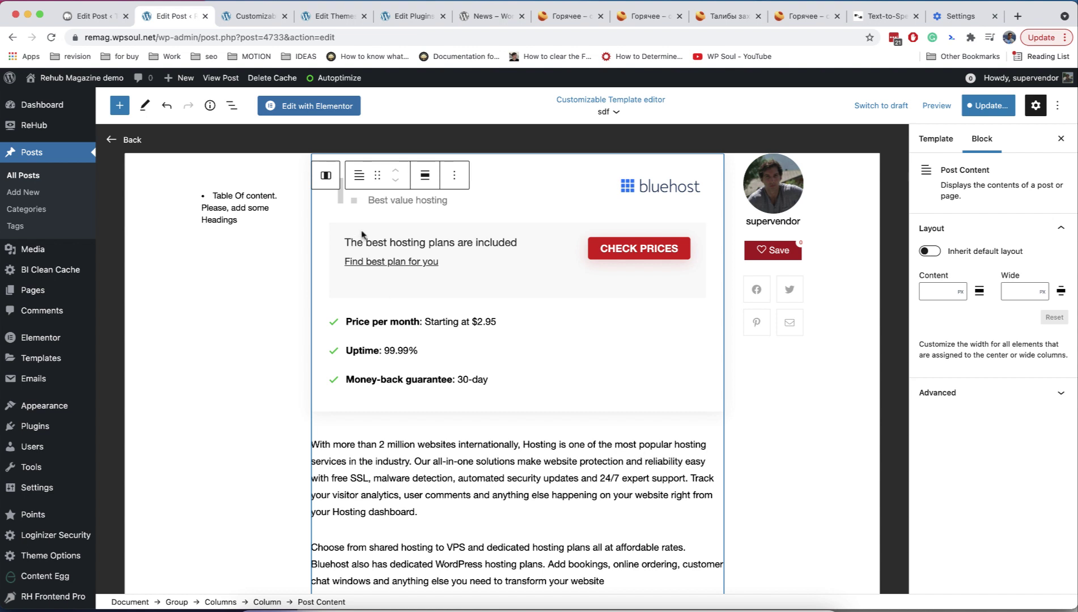
click(327, 177)
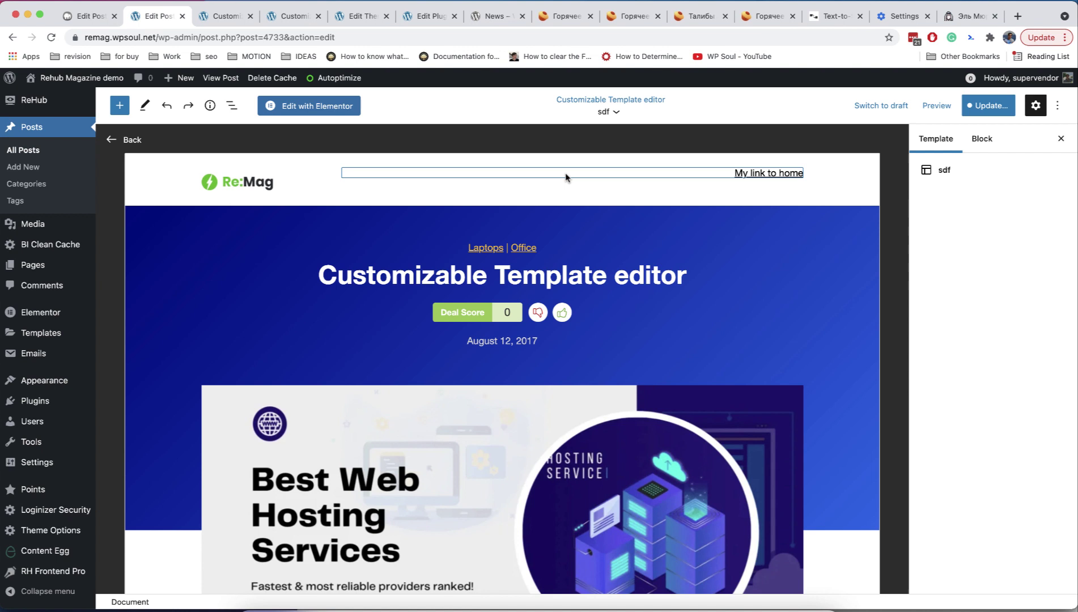
click(565, 174)
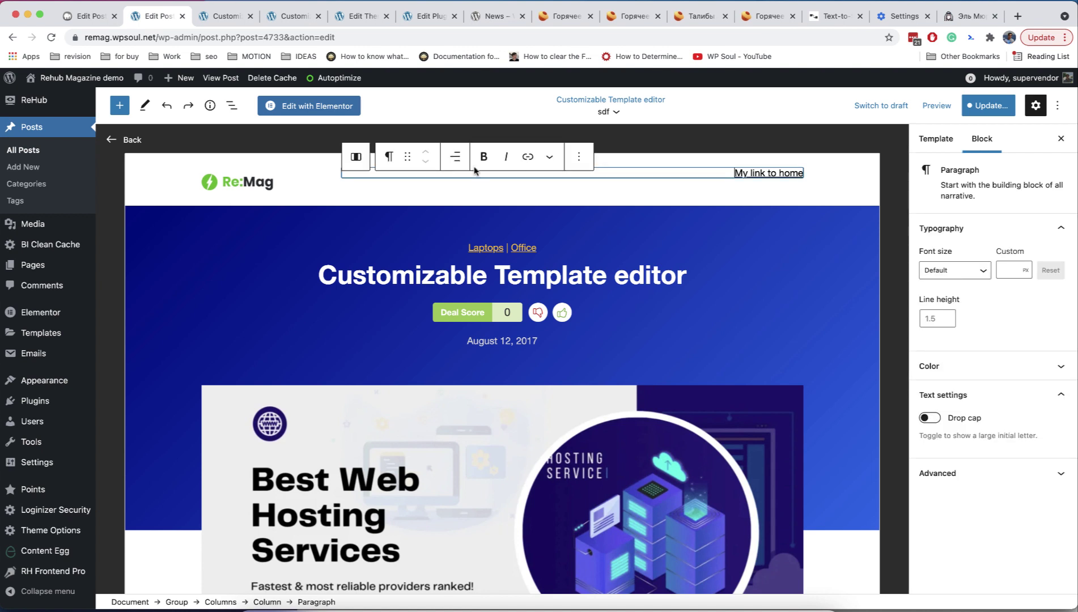
- Check the home-link column's advanced settings, then select the enclosing header Group
click(357, 157)
click(964, 398)
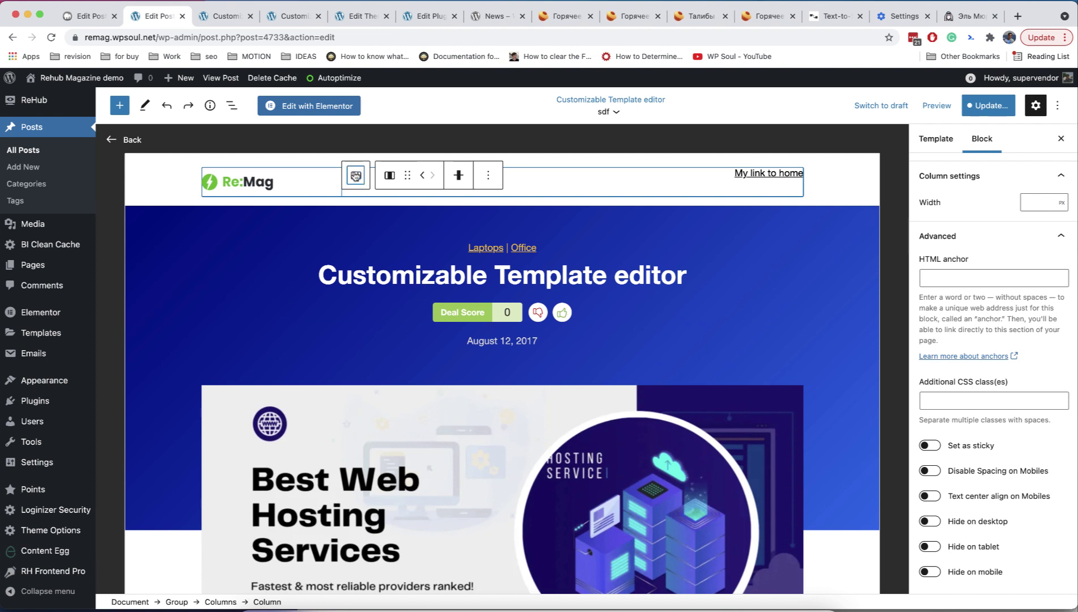
click(355, 176)
click(217, 177)
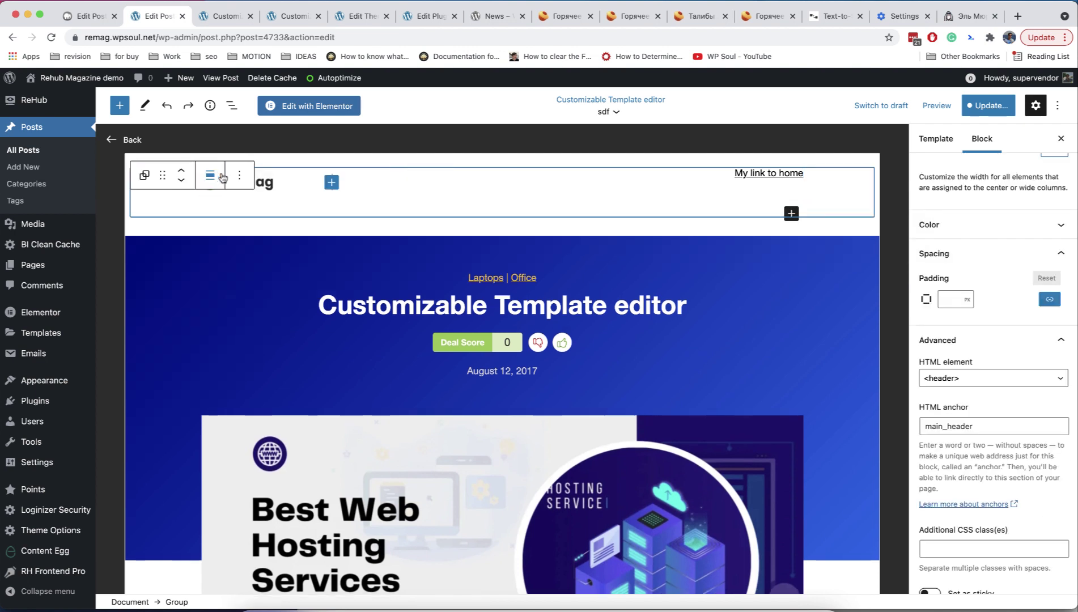
- Duplicate the header group and add an empty block under the copy's link
click(233, 182)
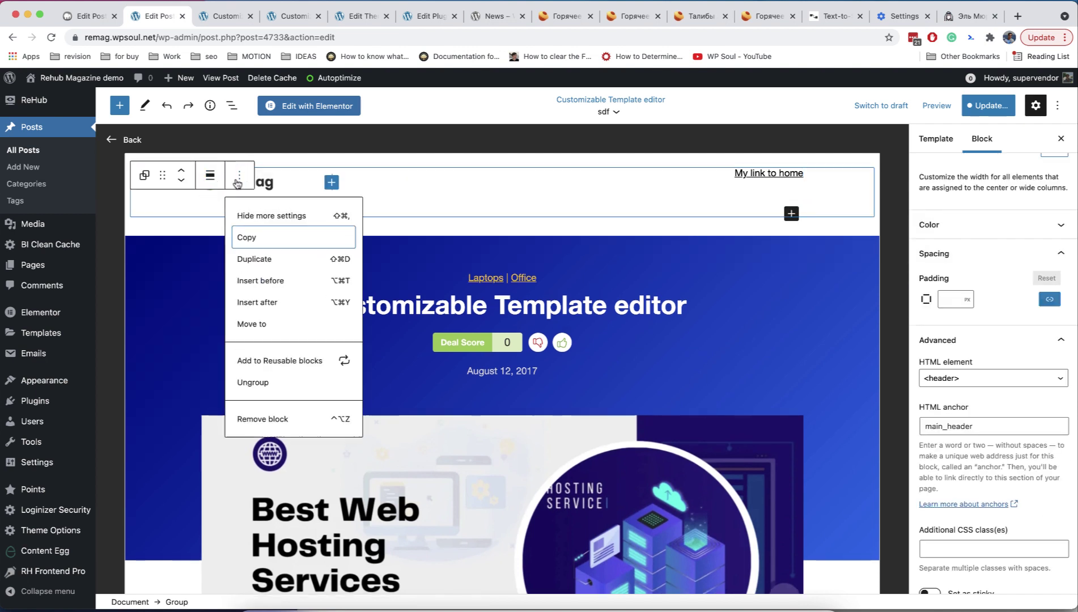
click(274, 260)
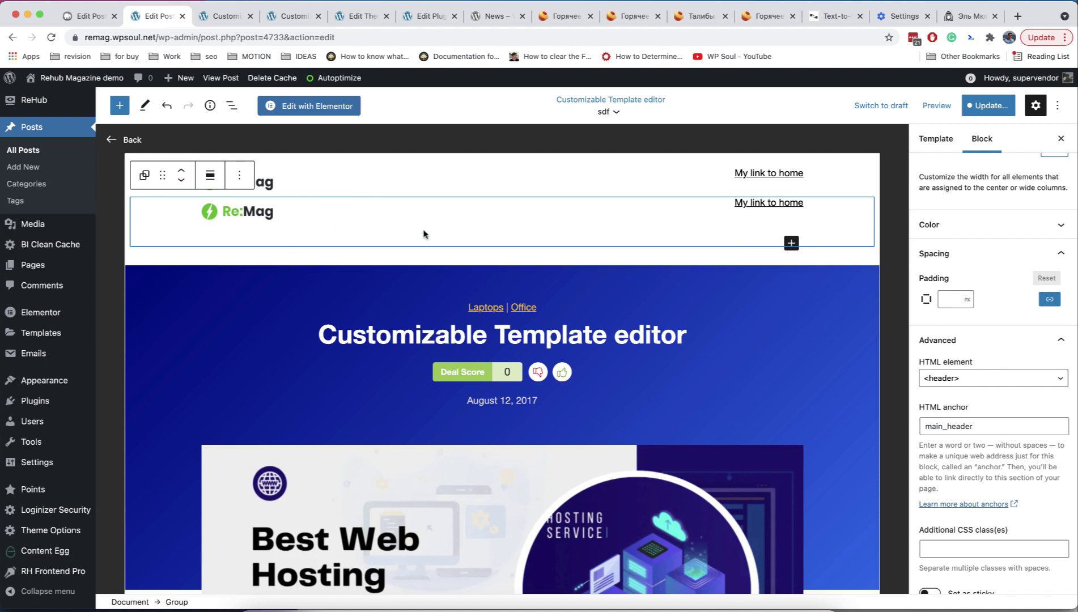
click(752, 203)
key(Return)
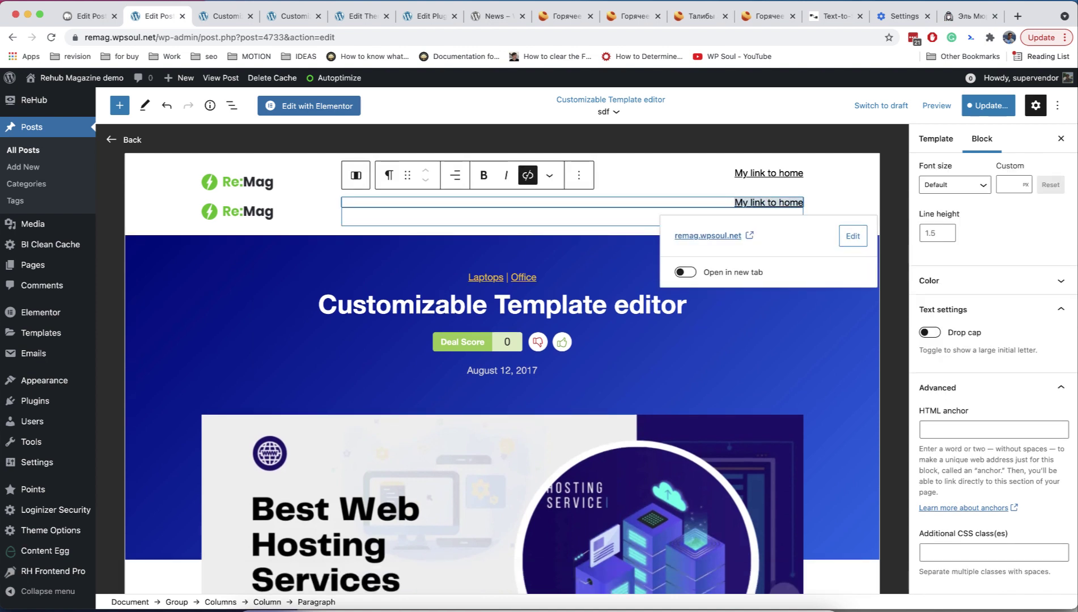
- Relabel the copied link 'My mobile menu' and hide that second header on desktop and tablet
text(mobile menu)
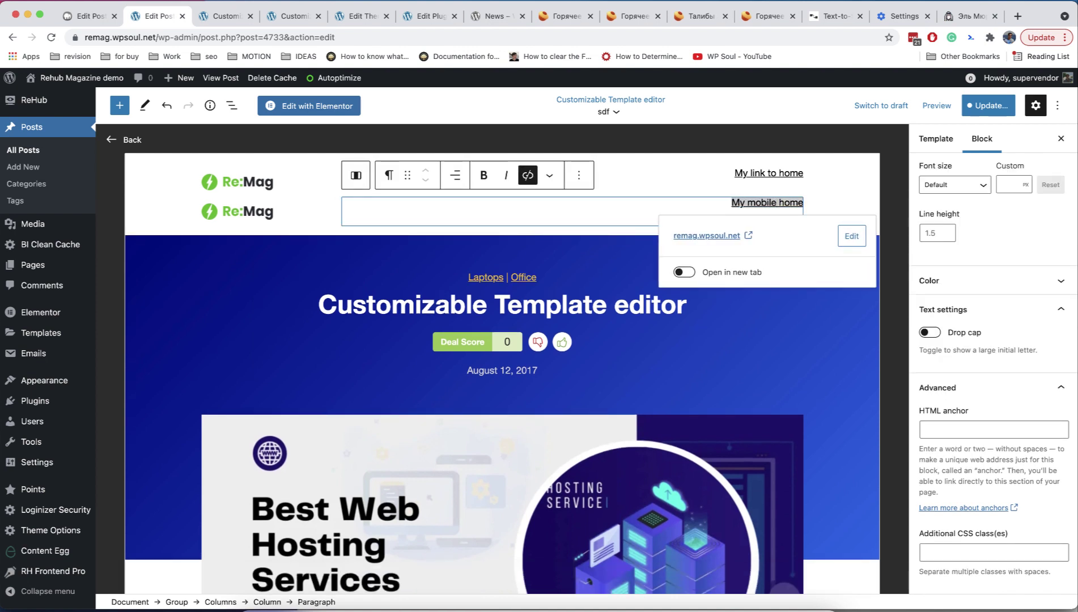
key(BackSpace)
key(BackSpace)
key(BackSpace)
key(BackSpace)
key(BackSpace)
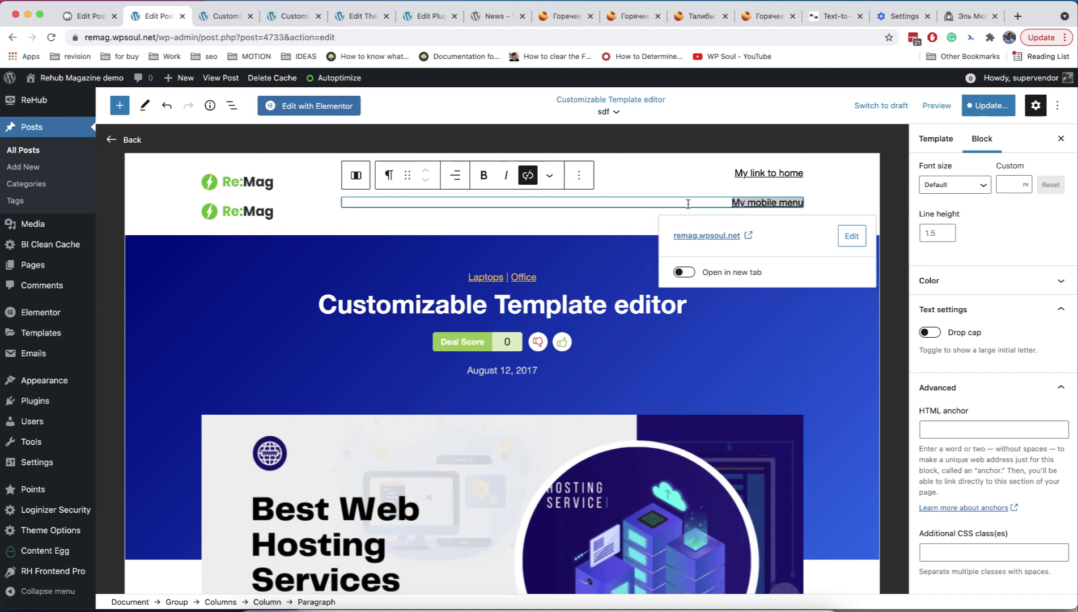
click(356, 175)
click(356, 175)
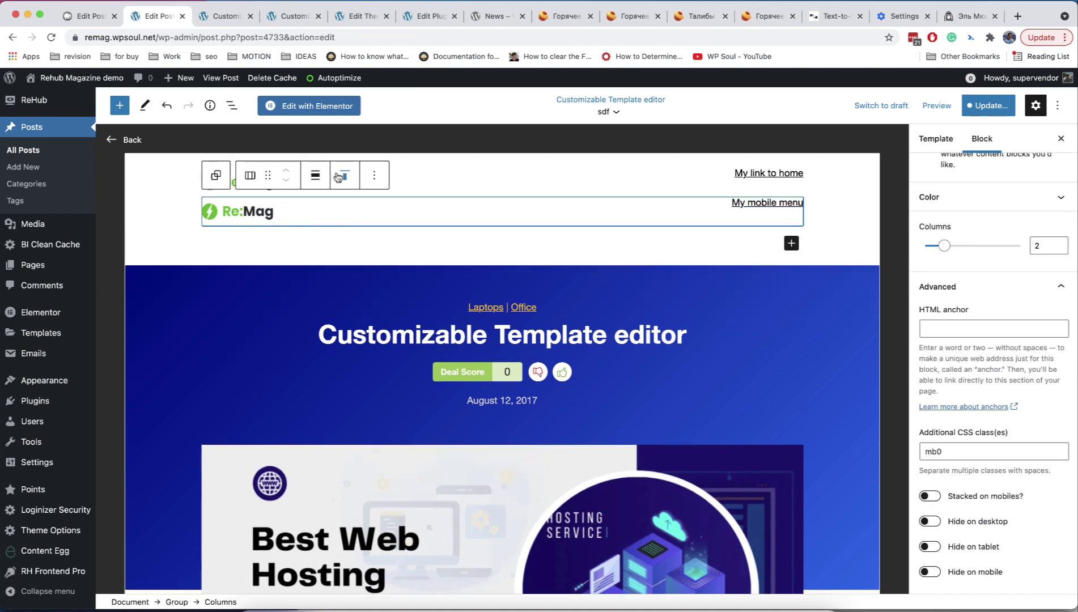
click(217, 176)
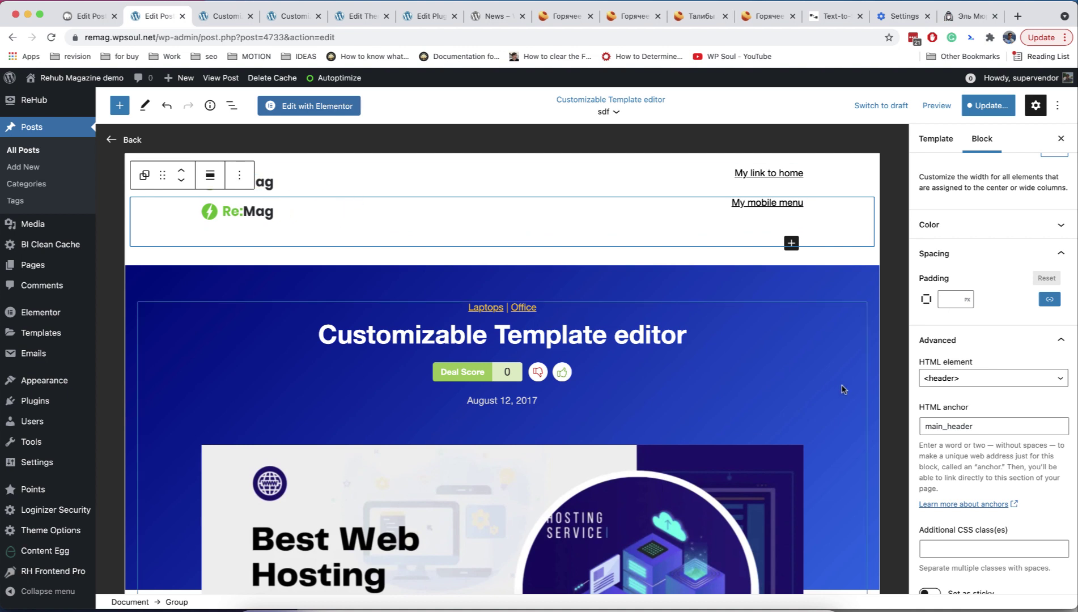
scroll(1015, 488, down, 5)
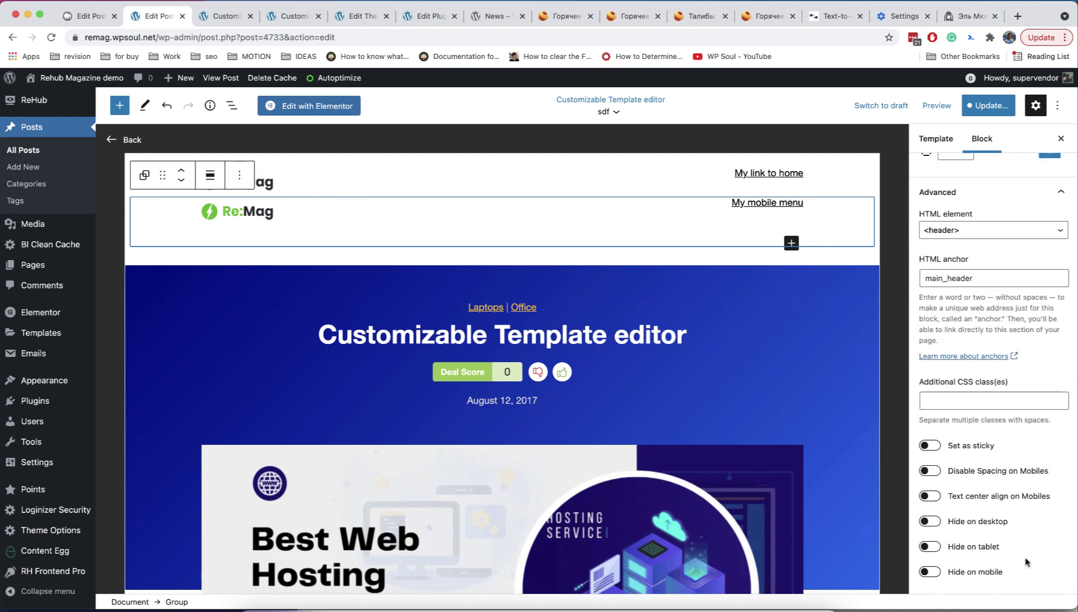
click(930, 521)
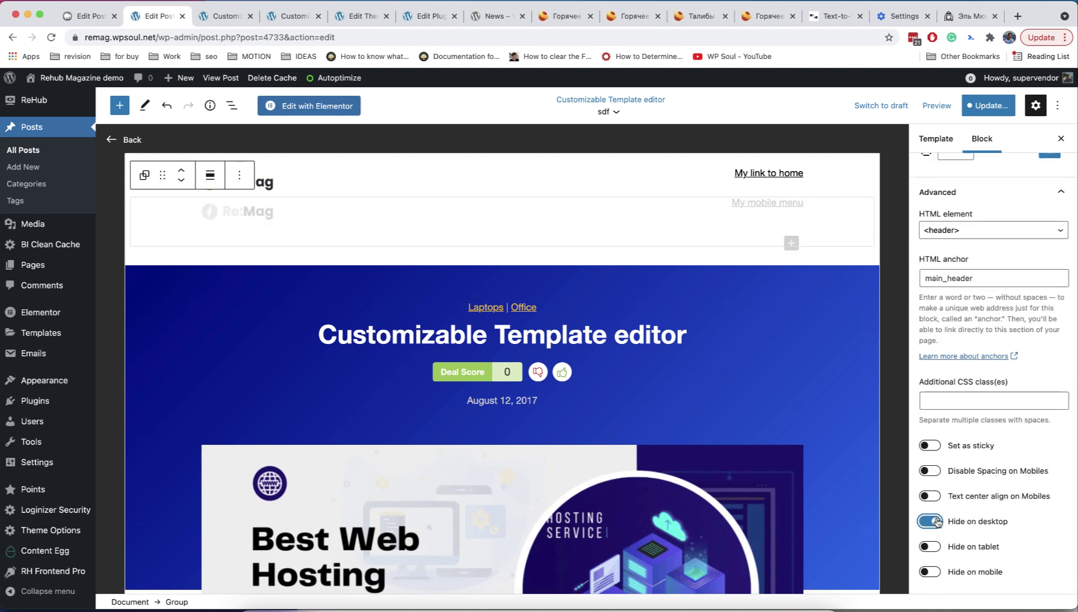
click(934, 546)
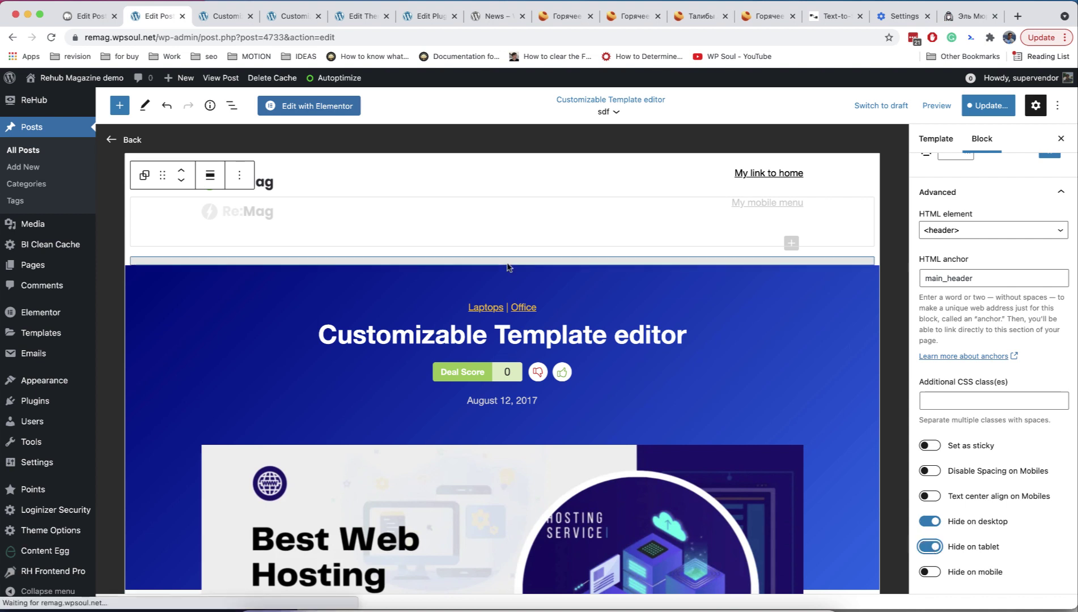
- Hide the first header group on mobile and save the sdf template
click(319, 176)
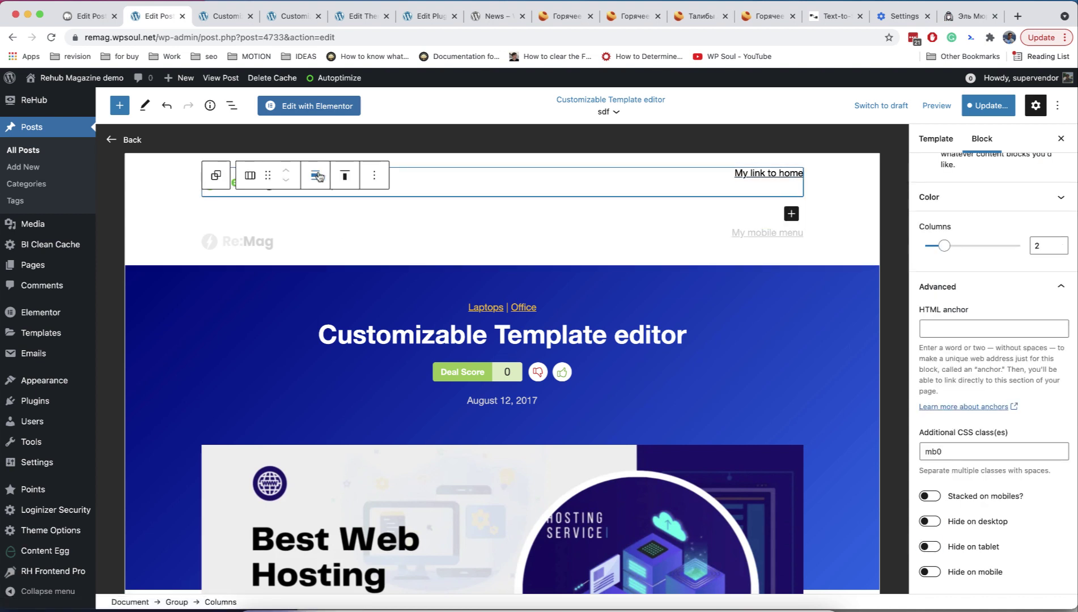
click(216, 175)
scroll(975, 491, down, 10)
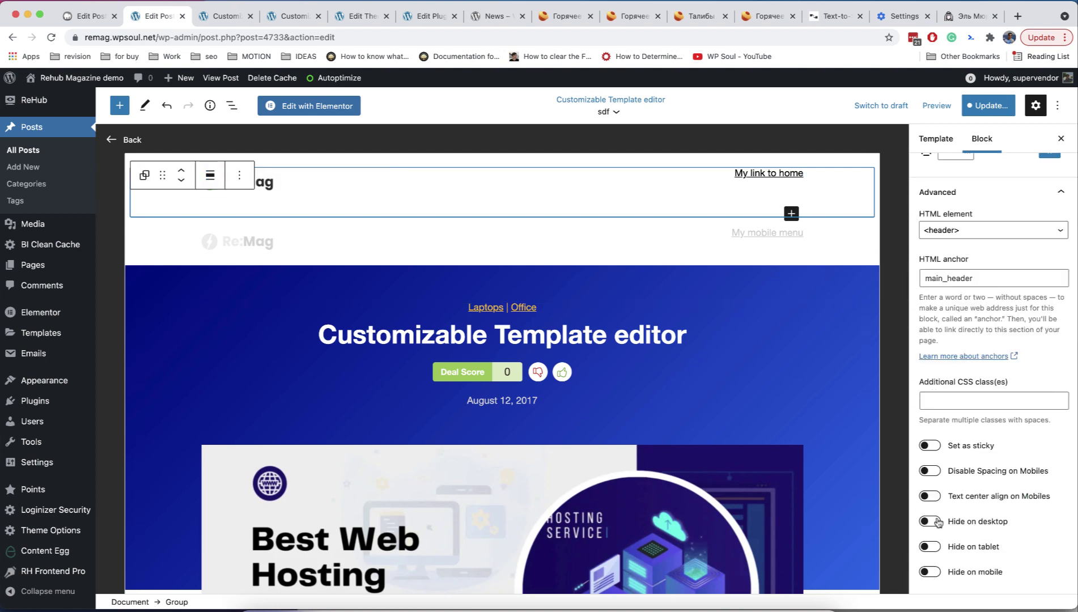
click(932, 572)
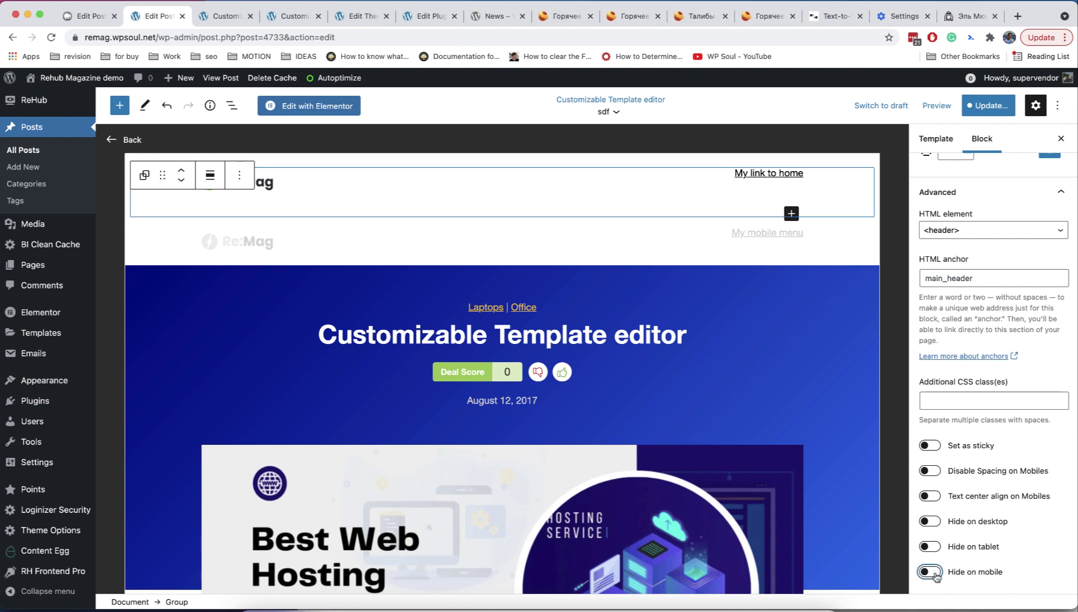
click(982, 112)
click(992, 107)
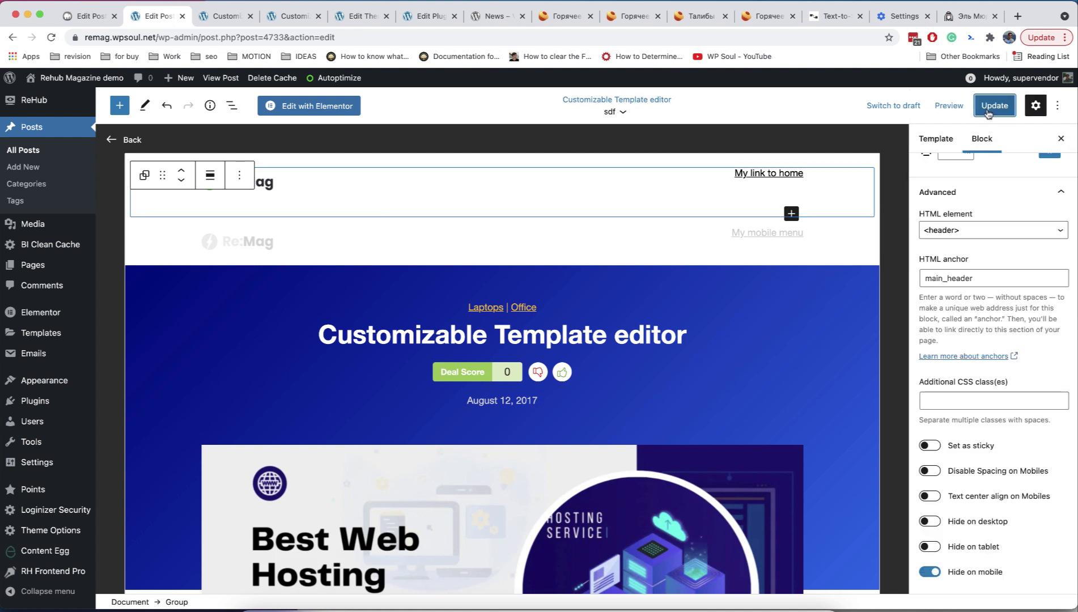
- View the post preview at desktop width with DevTools closed
click(220, 19)
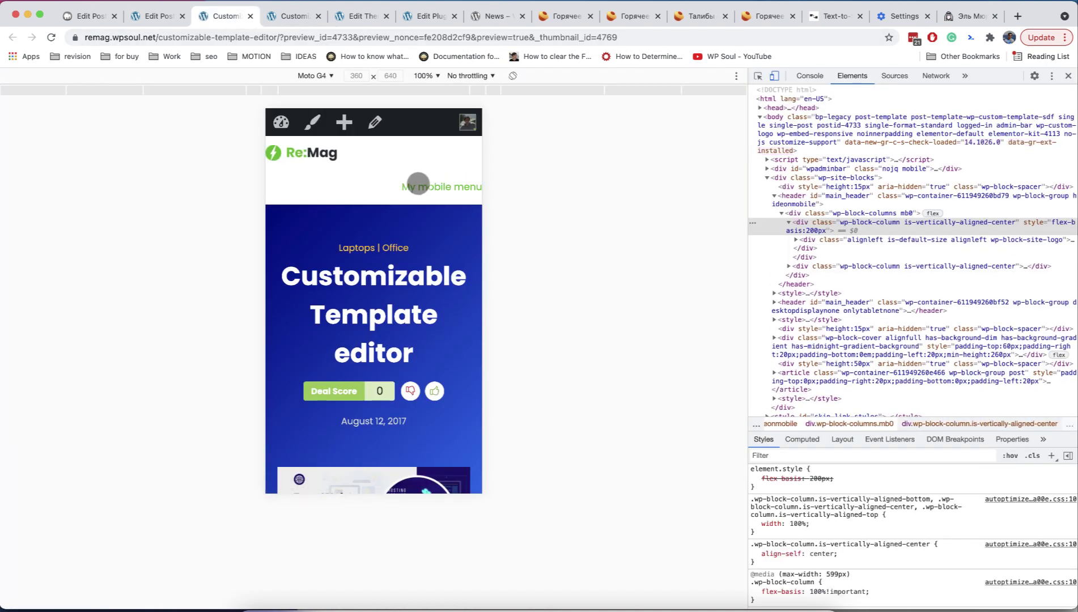
click(774, 76)
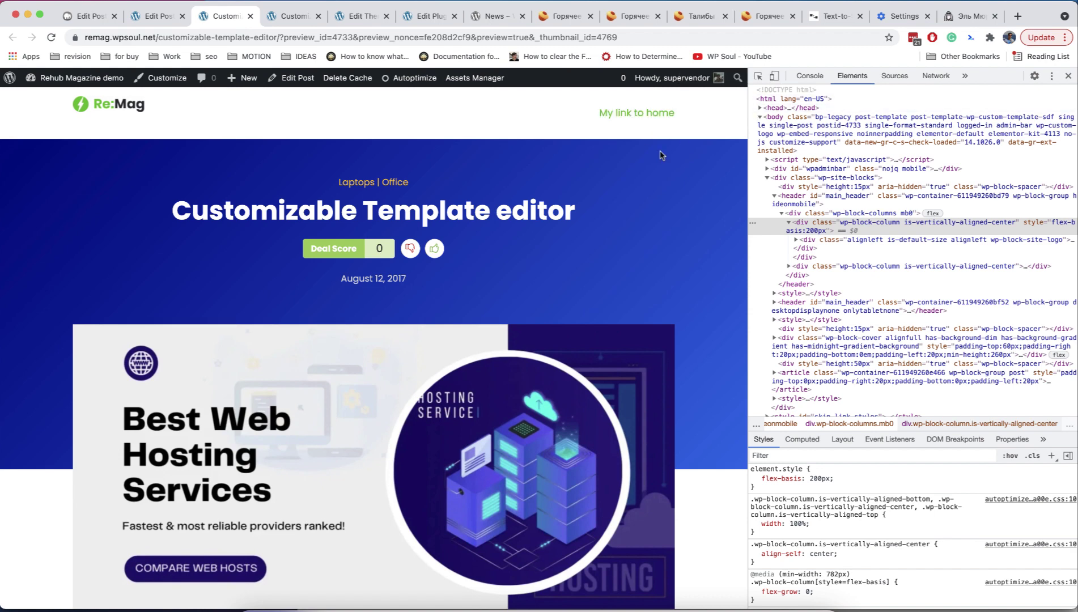
key(super+alt+i)
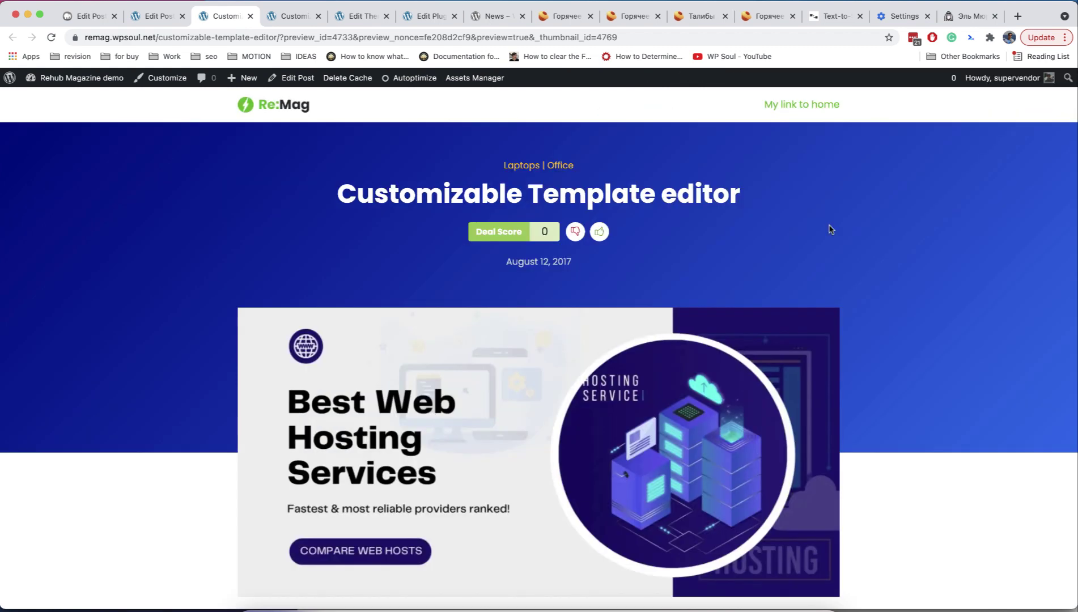
- Reopen DevTools, emulate a Moto G4 phone, then go back to the post editor tab
click(1042, 38)
mouse_move(920, 262)
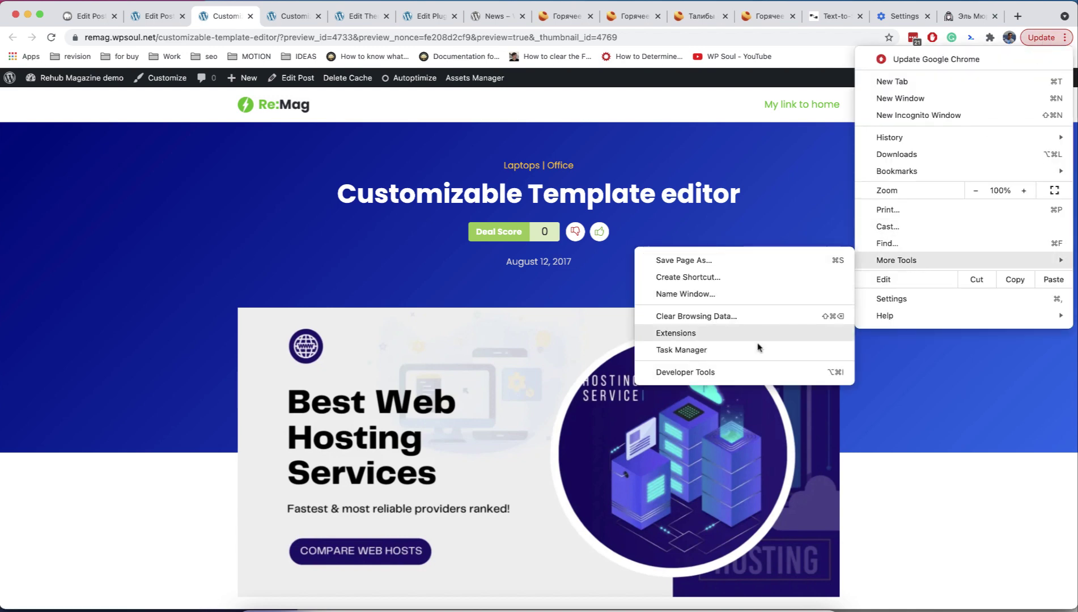
click(751, 371)
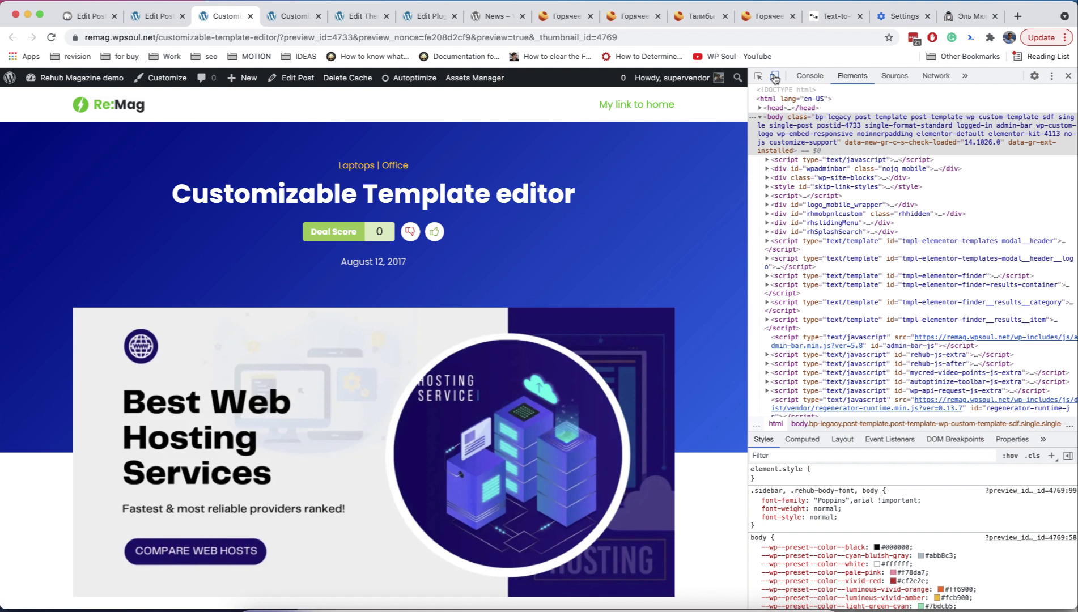
click(774, 76)
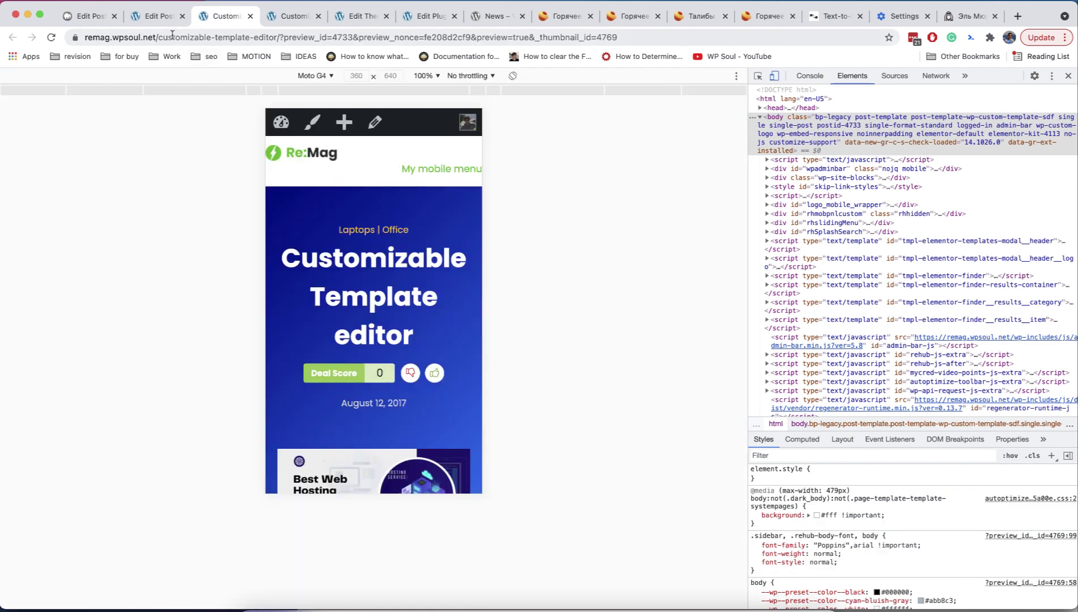
click(155, 22)
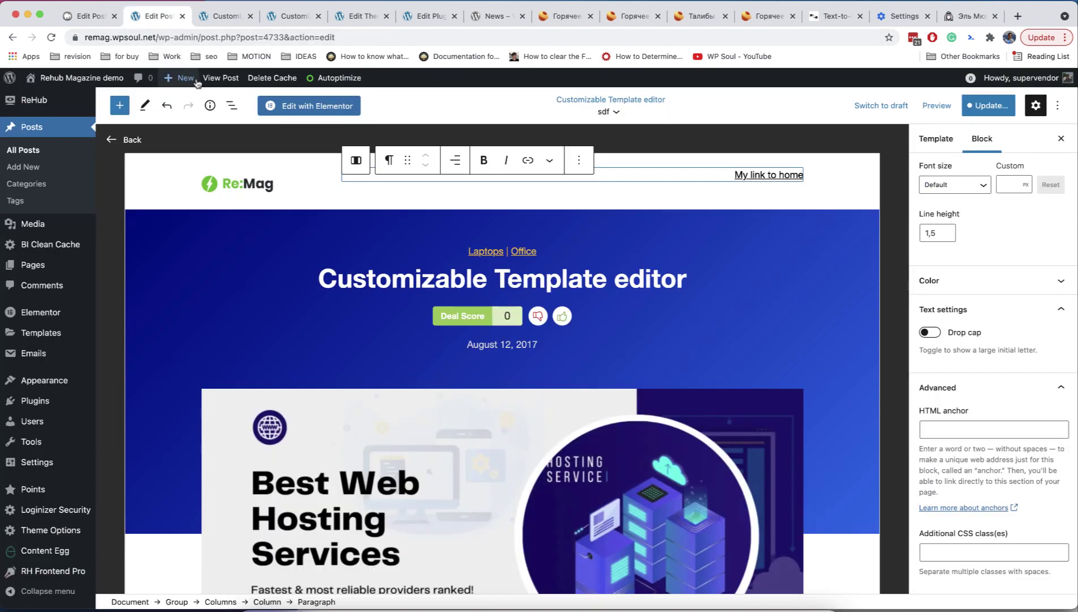
- Left-align the site logo in the header's logo column
click(235, 165)
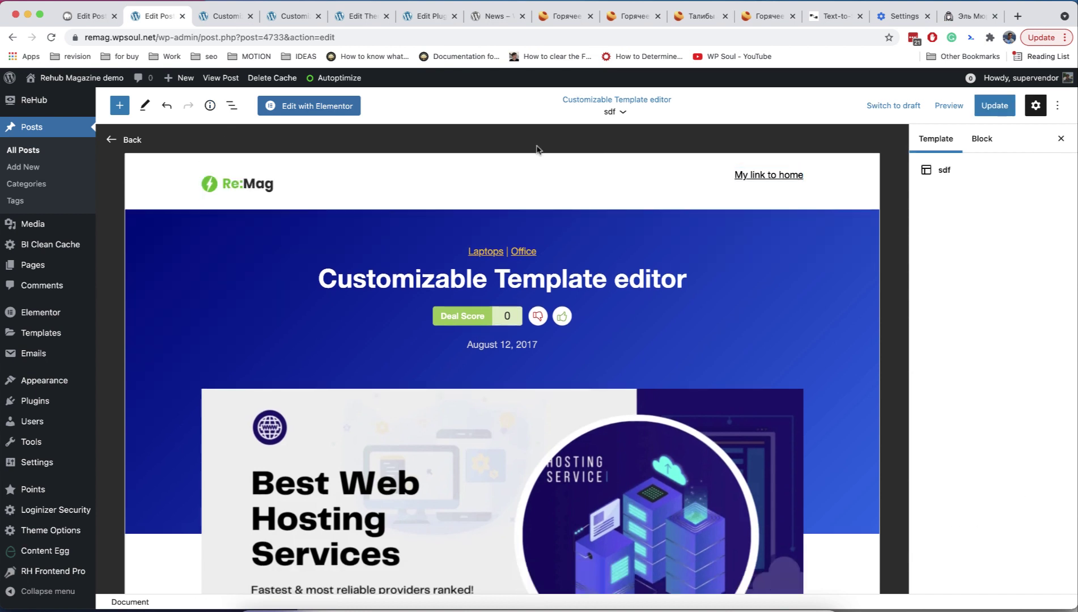
click(285, 181)
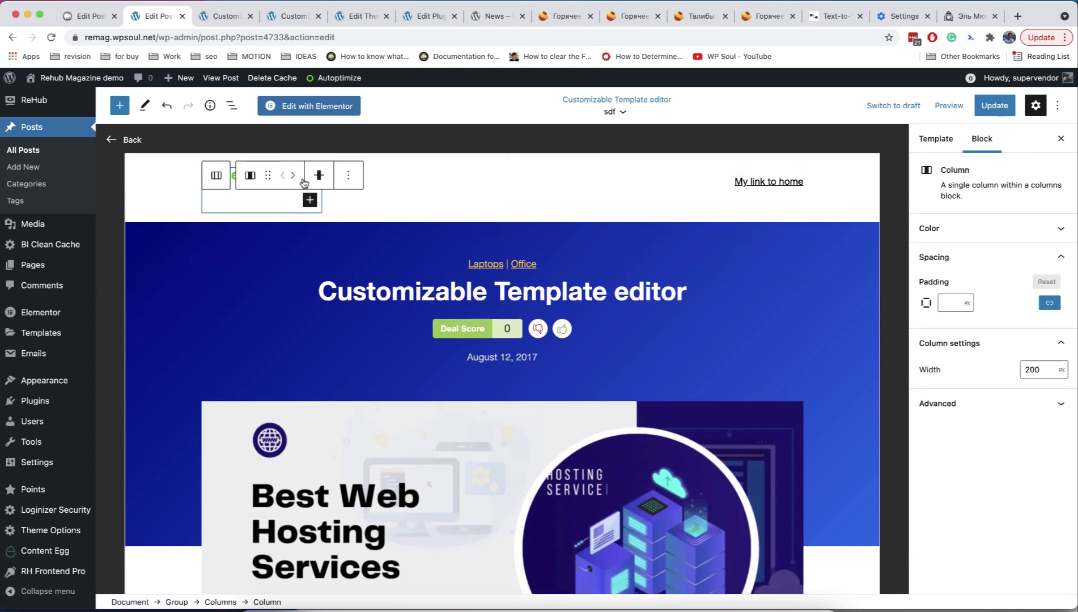
click(242, 197)
key(ctrl+s)
click(224, 177)
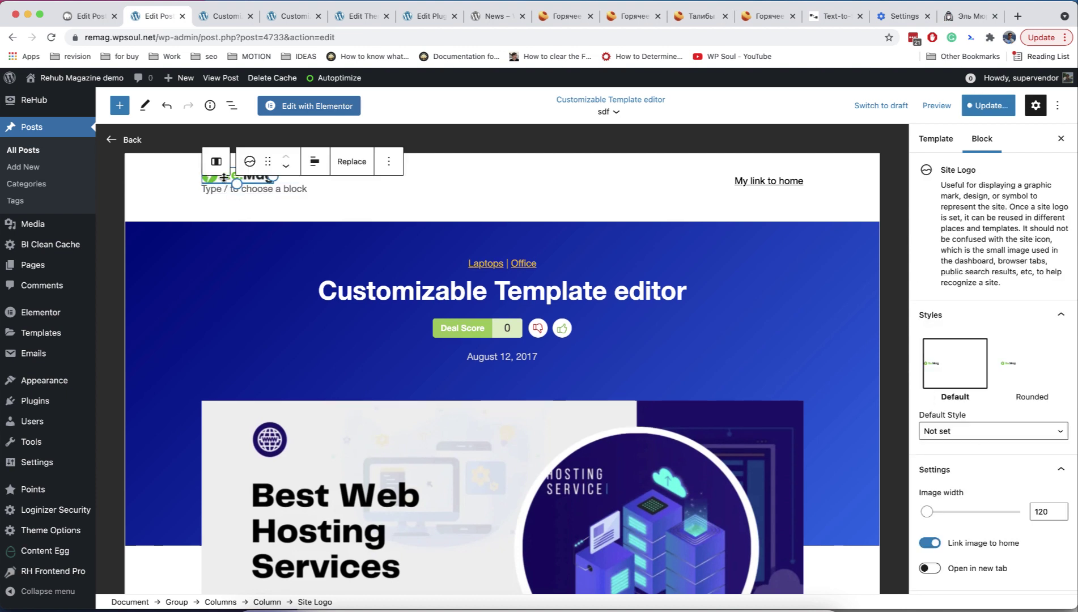
click(313, 163)
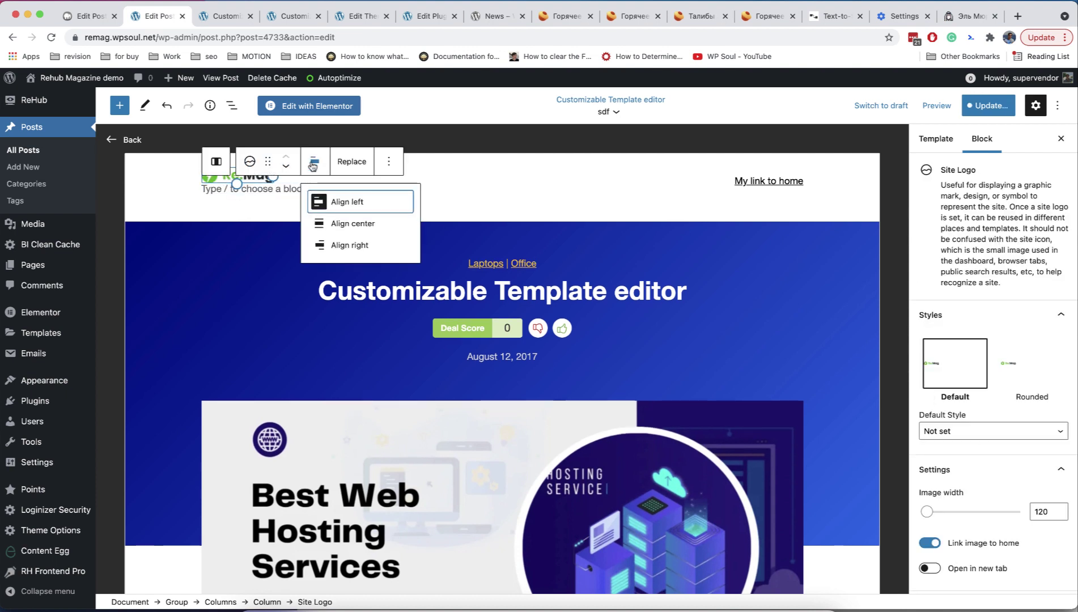
click(323, 203)
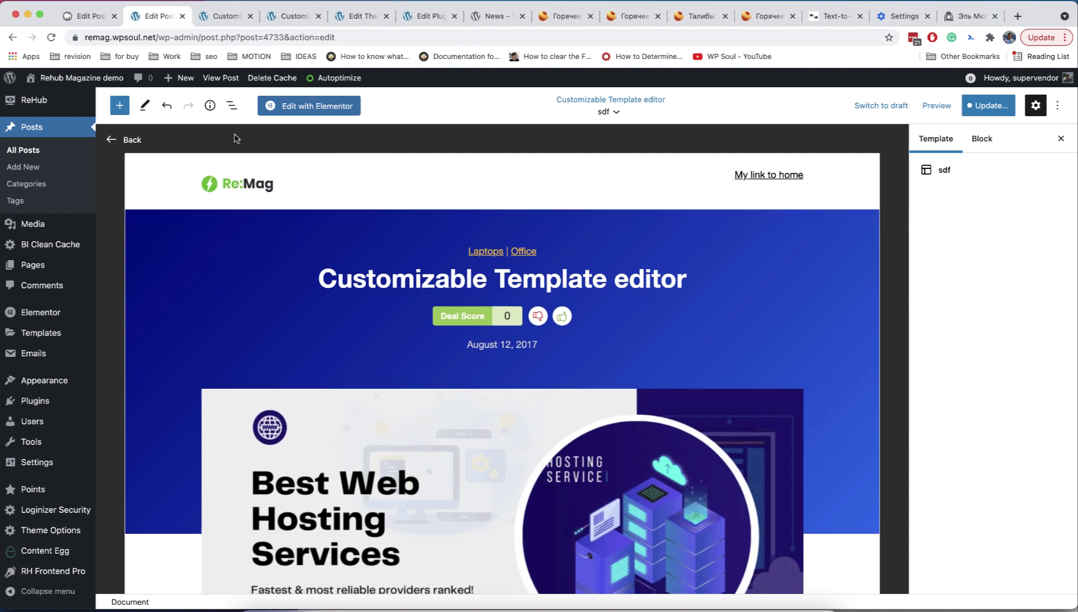
- Center the text of both the logo column and the link column on mobiles
click(306, 187)
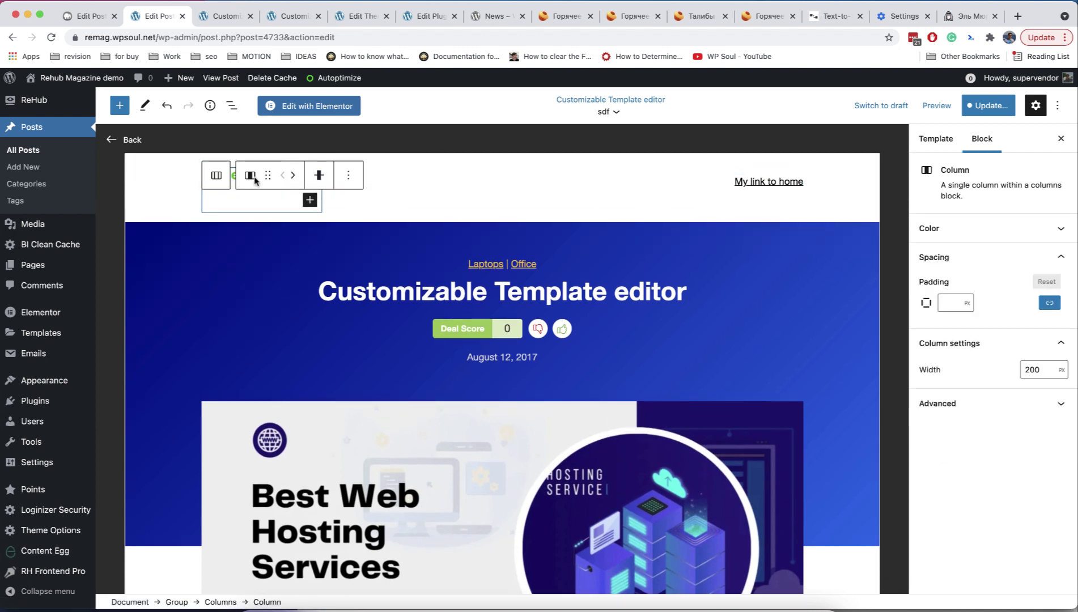
click(962, 404)
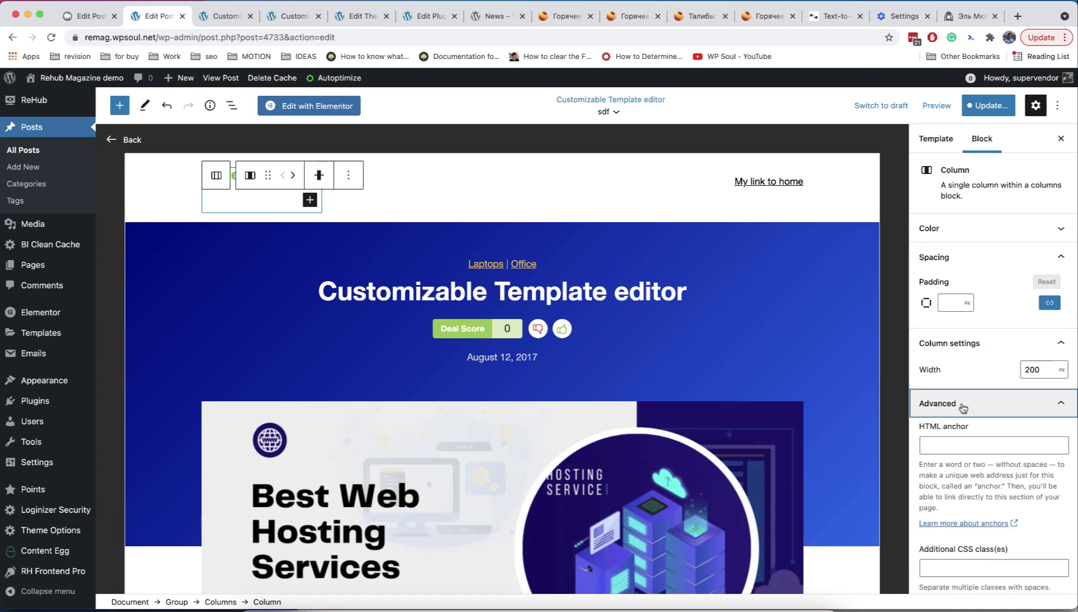
click(932, 497)
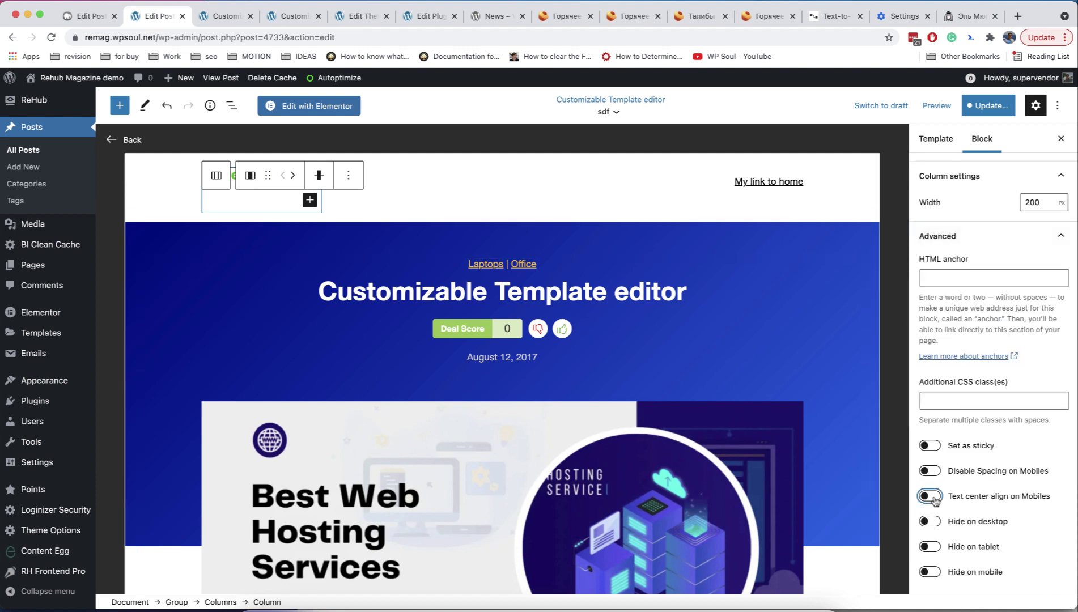
click(700, 190)
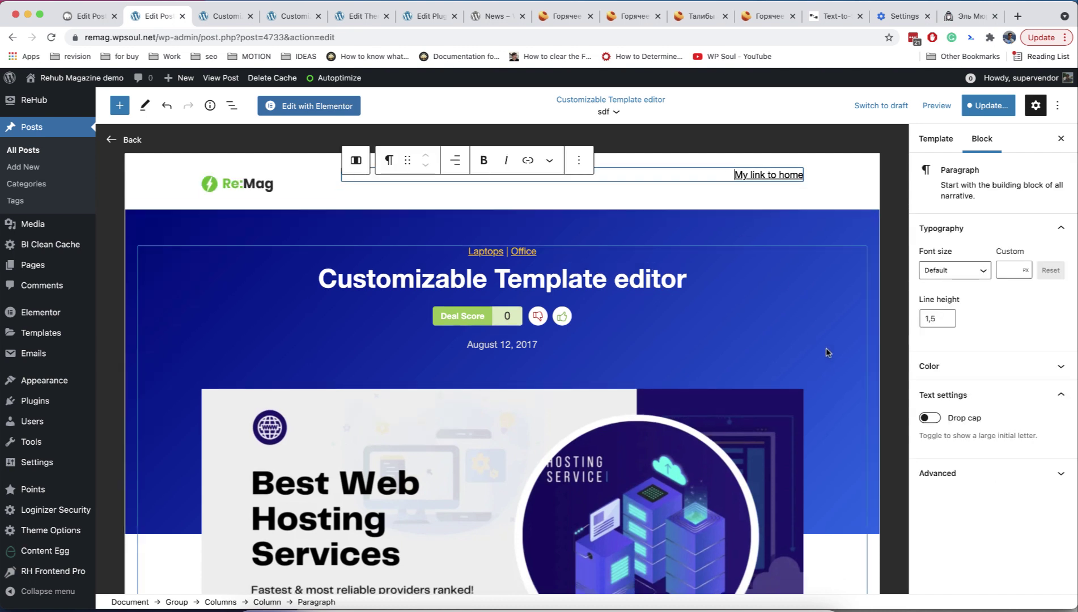
click(356, 160)
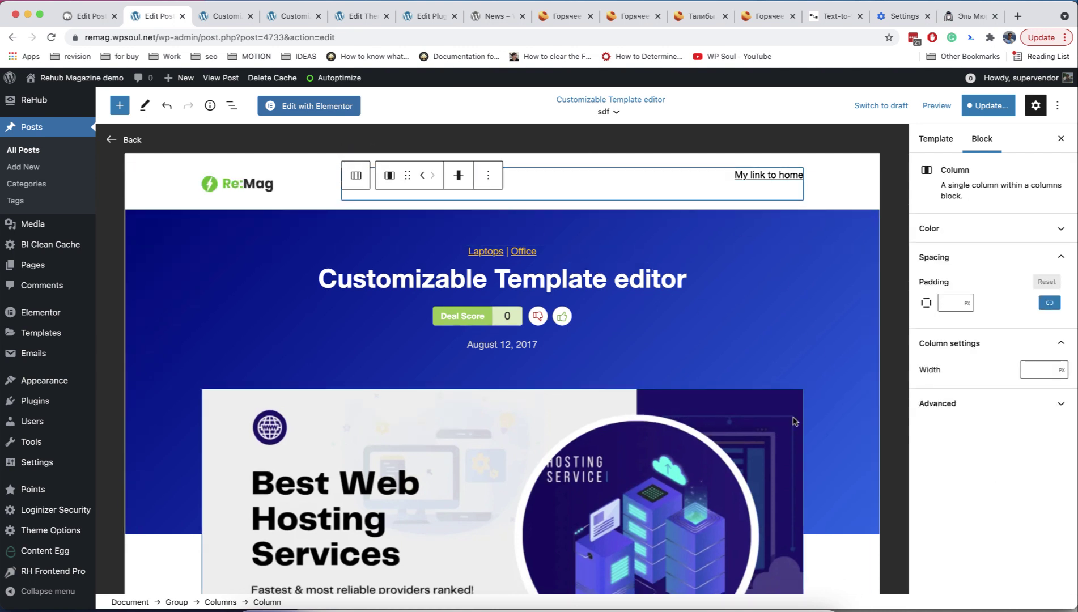
click(939, 403)
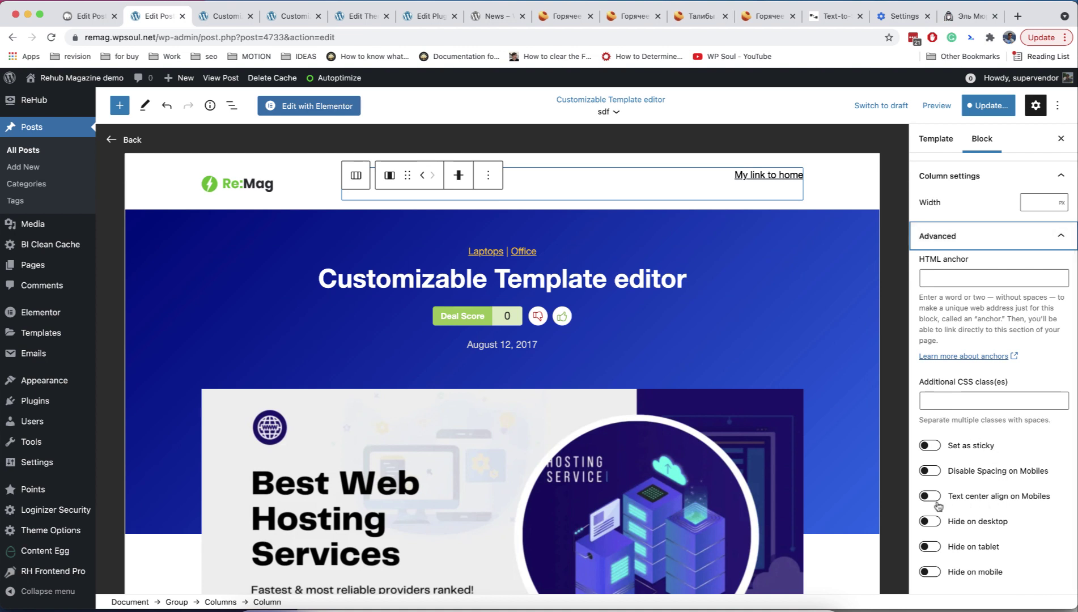
click(930, 497)
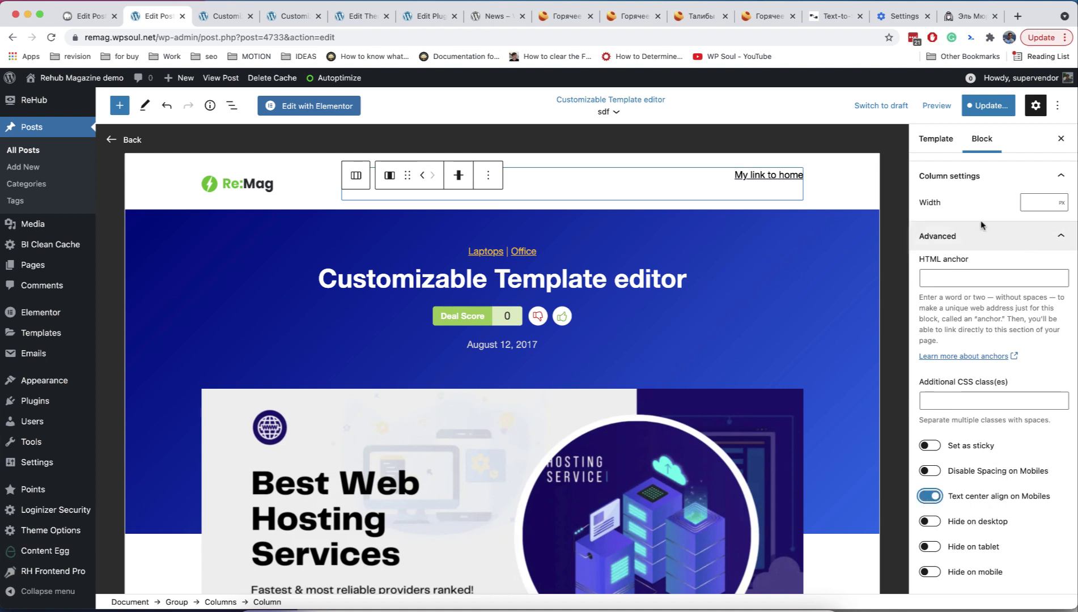
- Save the template changes and switch to the Moto G4 preview tab
click(987, 113)
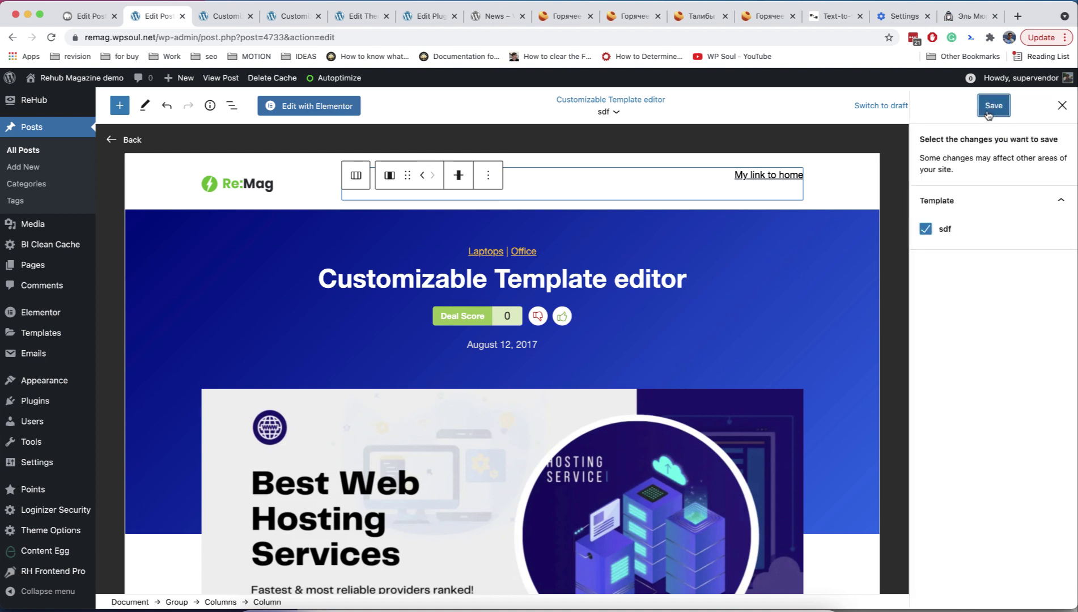
click(988, 108)
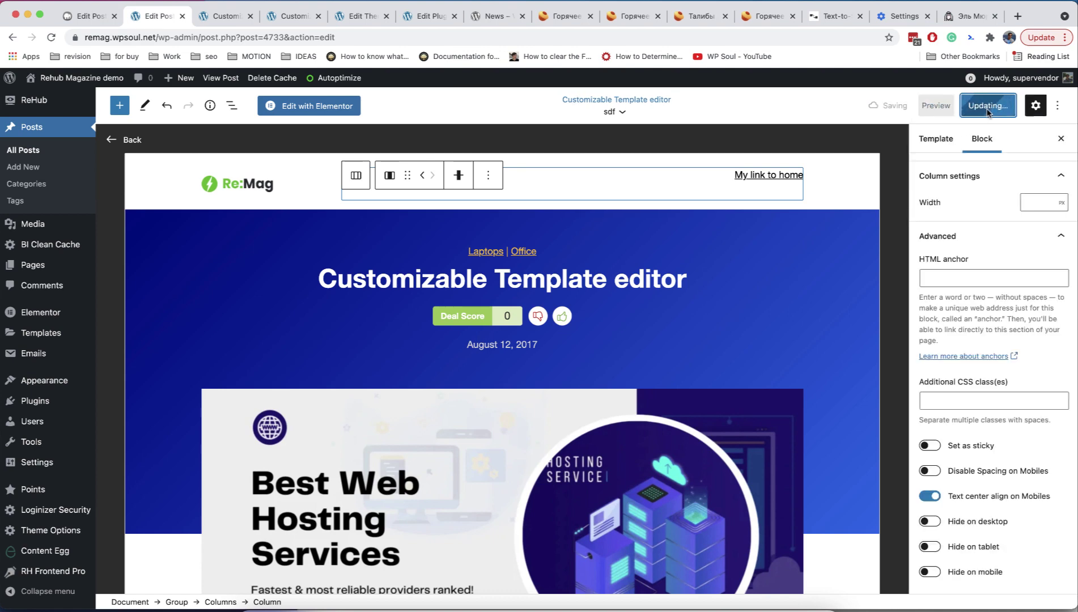
click(237, 21)
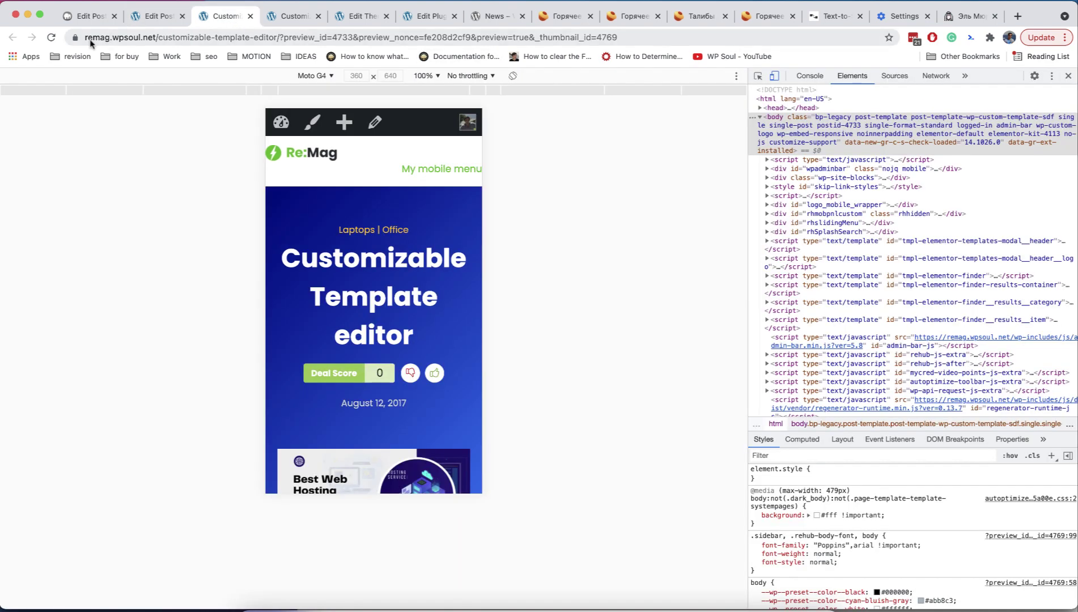
- Reload the mobile preview to see the updated header, then select the header's Columns block in the editor
click(51, 38)
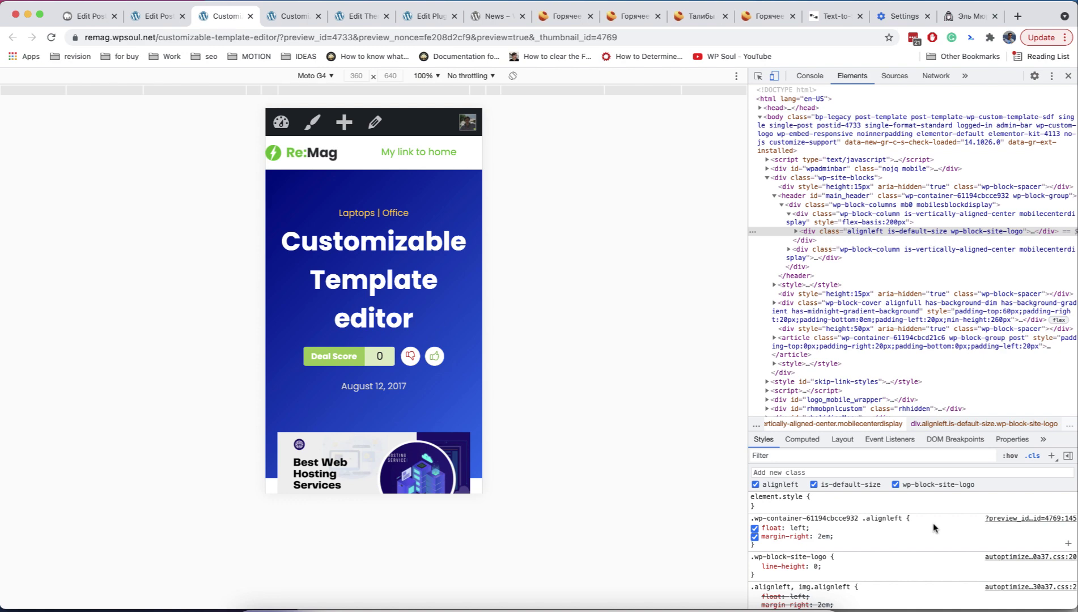
key(ctrl+shift+Tab)
click(548, 174)
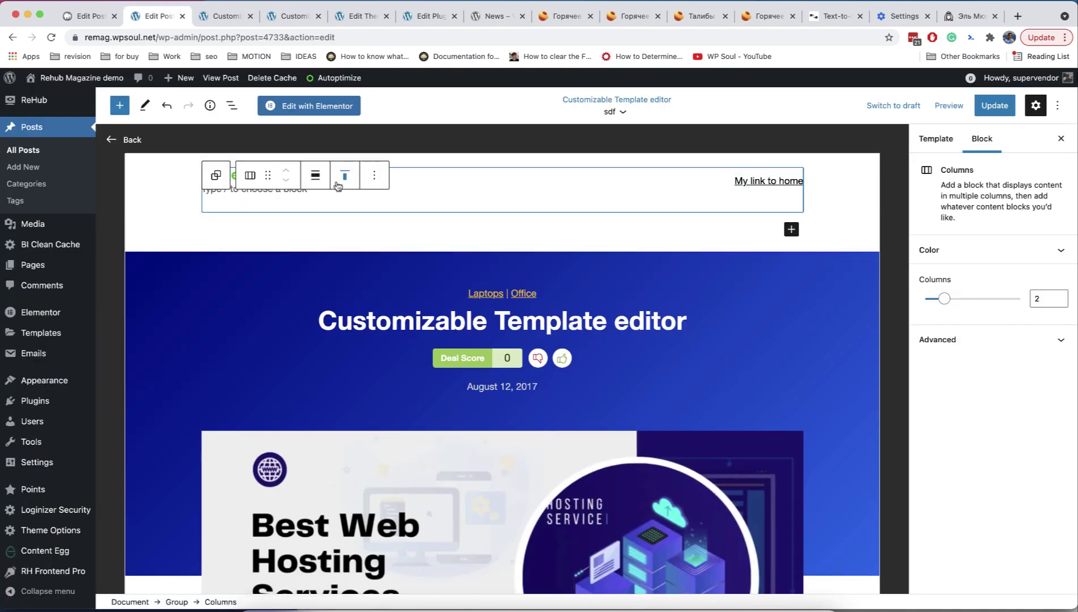
- Review the header columns' advanced options and the content group's 20 px side padding, then reopen the mobile preview
click(966, 334)
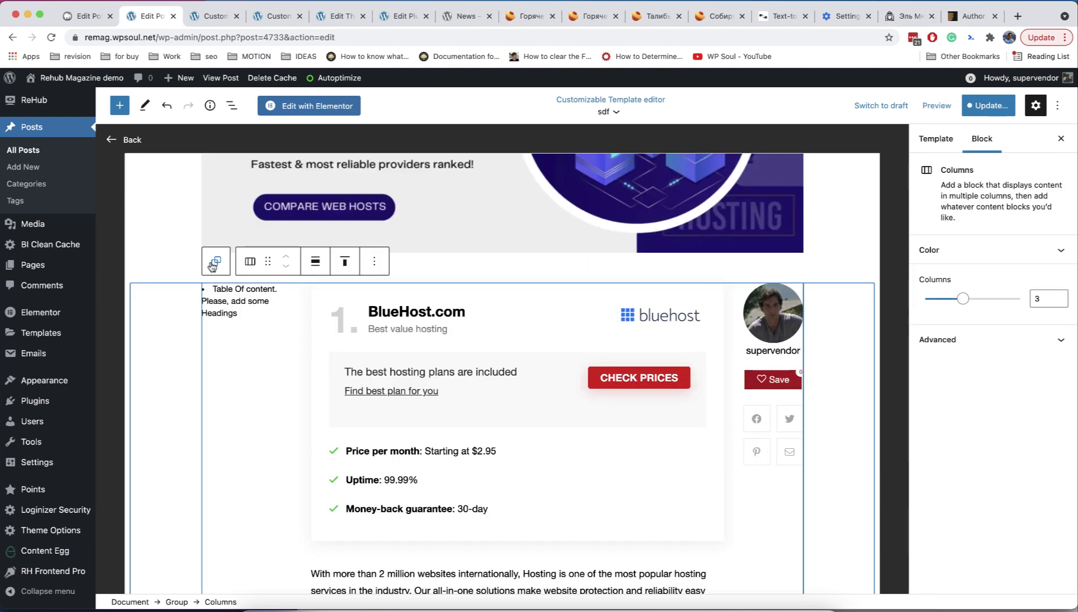
click(216, 263)
scroll(986, 374, down, 1)
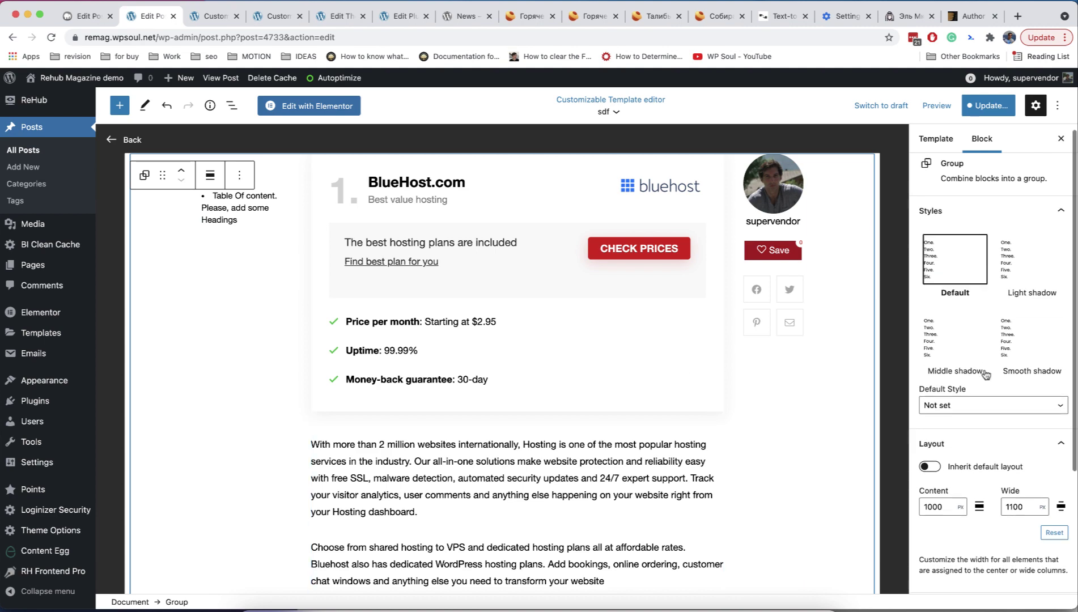
scroll(986, 374, down, 3)
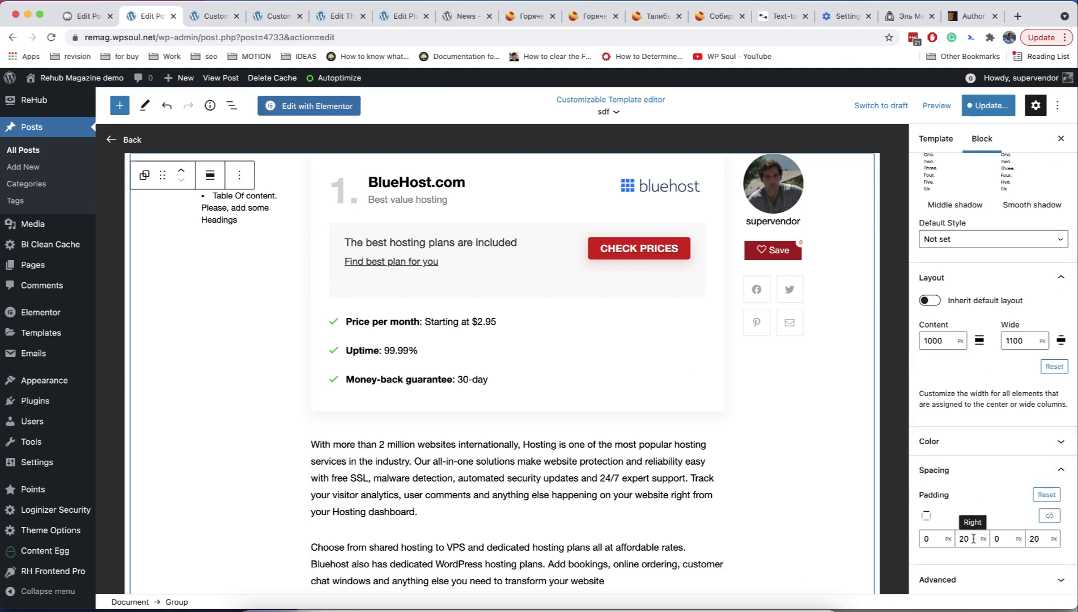
click(218, 20)
scroll(342, 255, down, 10)
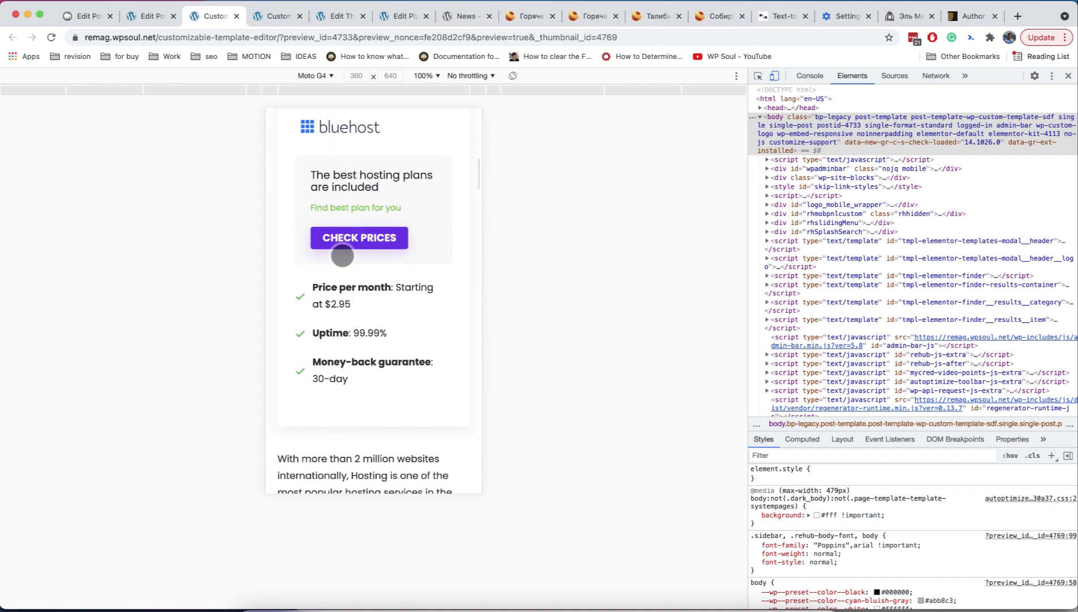
- Toggle the article's left and right padding off and back on in DevTools Styles, then return to the editor
scroll(342, 255, down, 4)
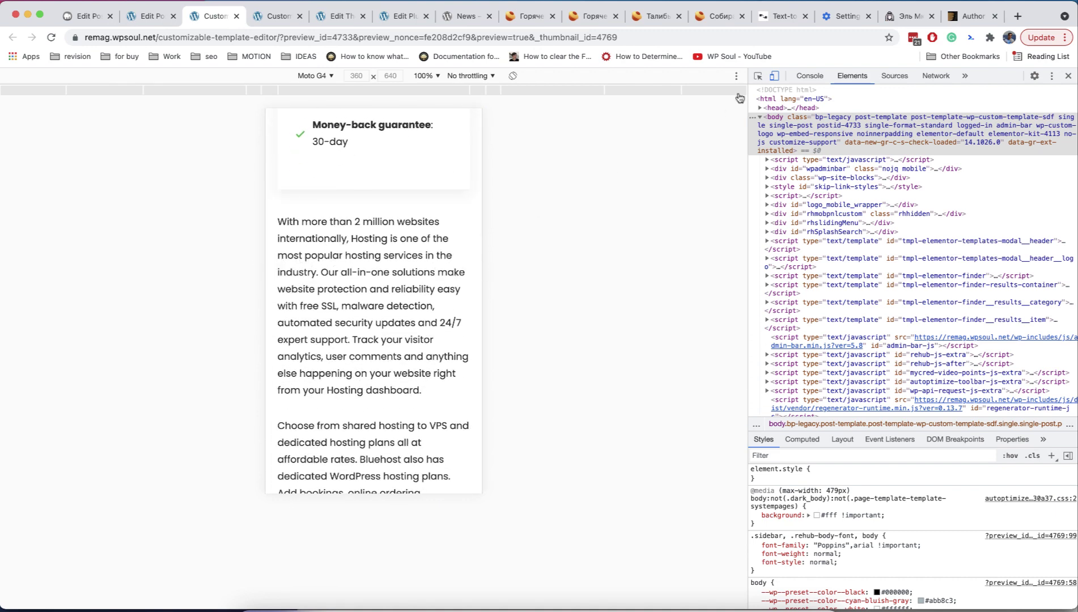
key(super+shift+c)
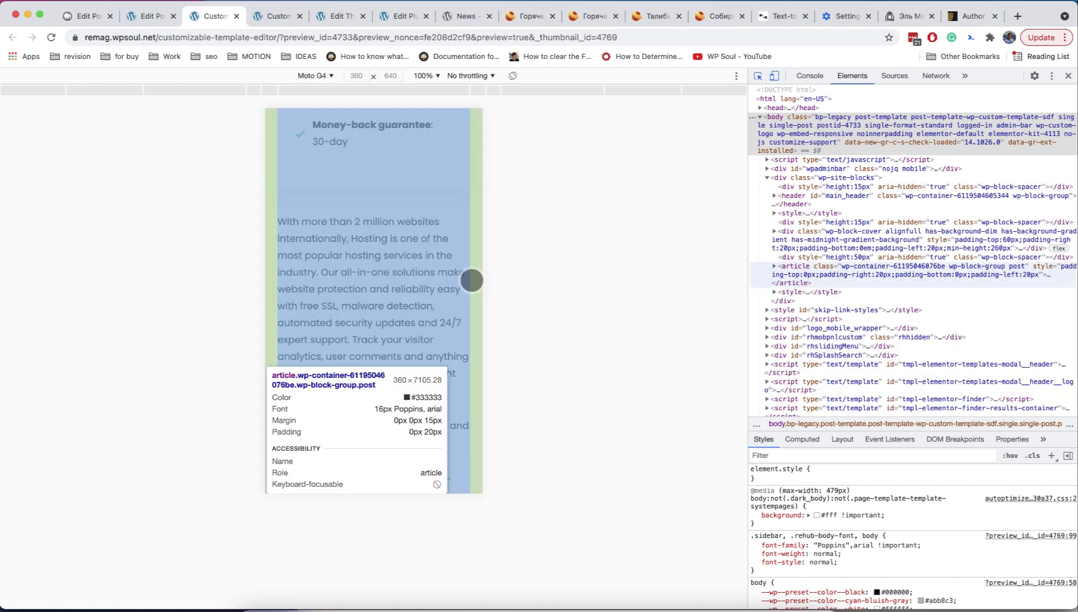
click(471, 278)
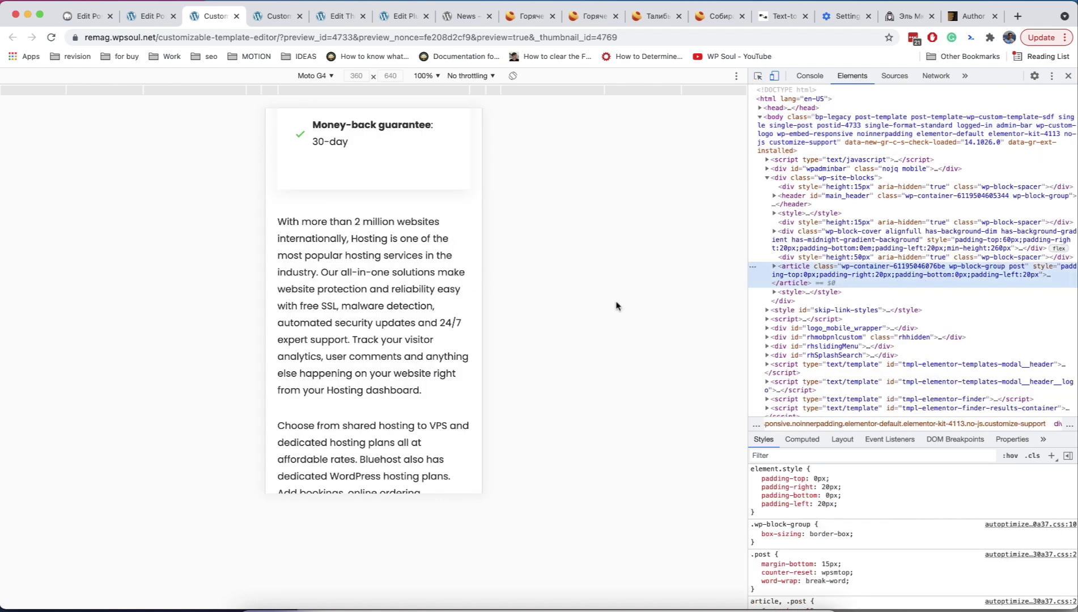
click(754, 487)
click(755, 504)
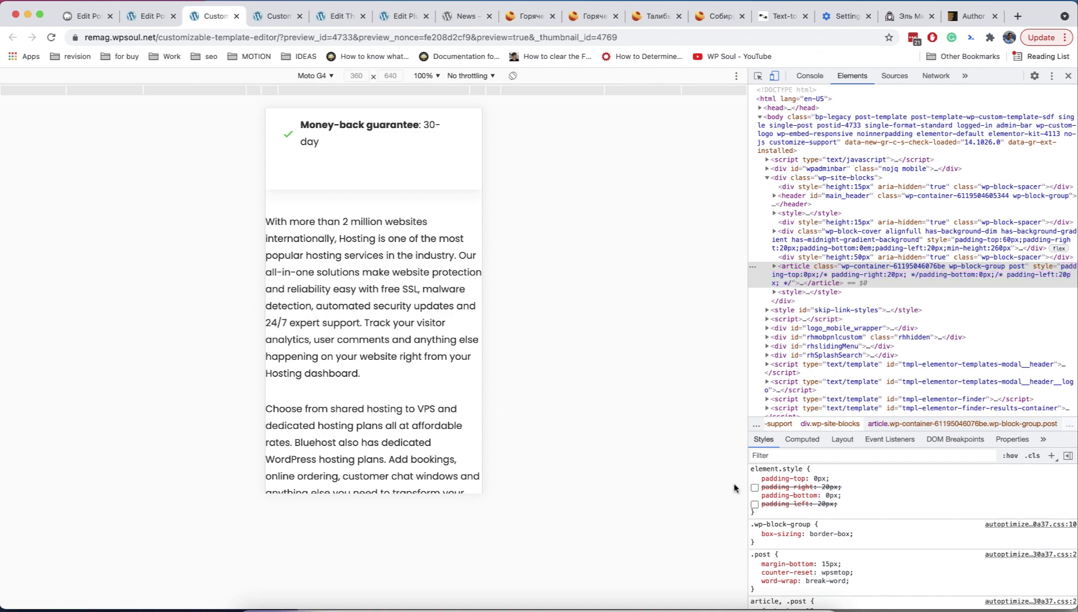
click(754, 504)
click(754, 488)
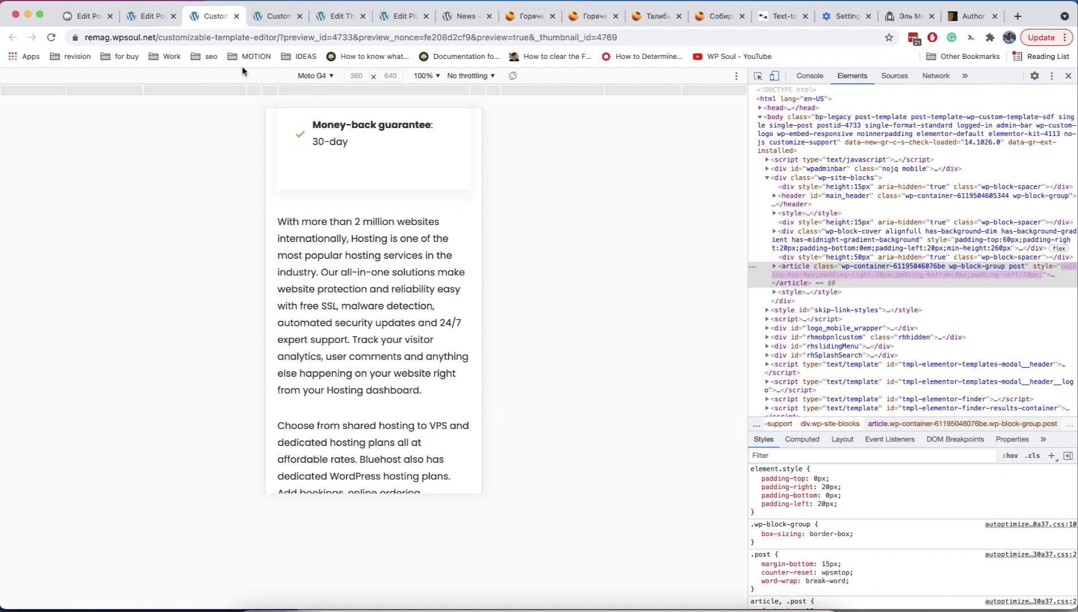
click(150, 16)
click(145, 513)
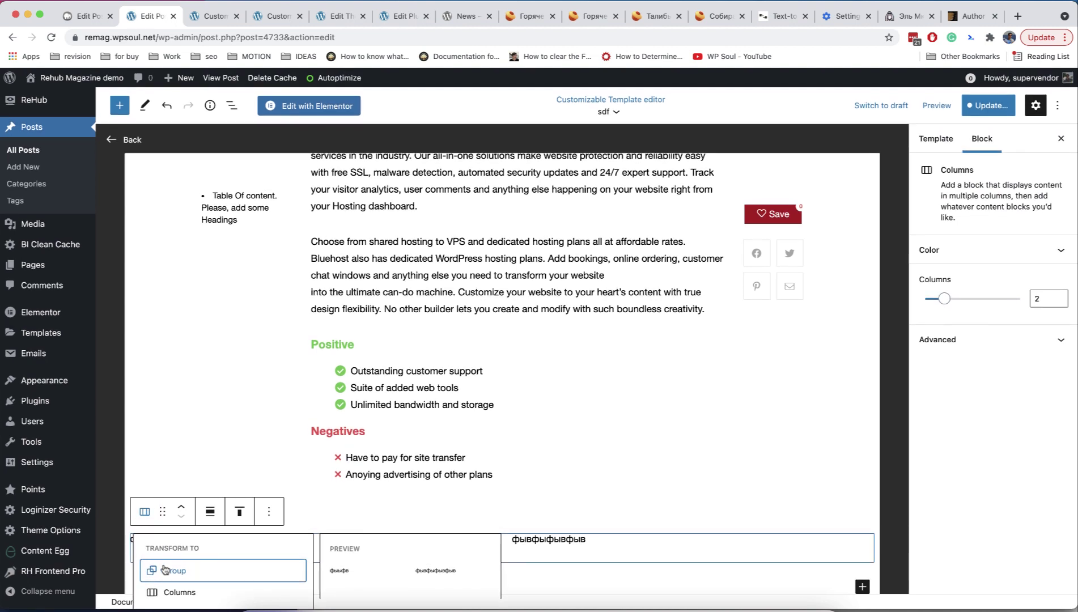
- Transform the test Columns block into a Group with 20 px left and right padding
click(192, 572)
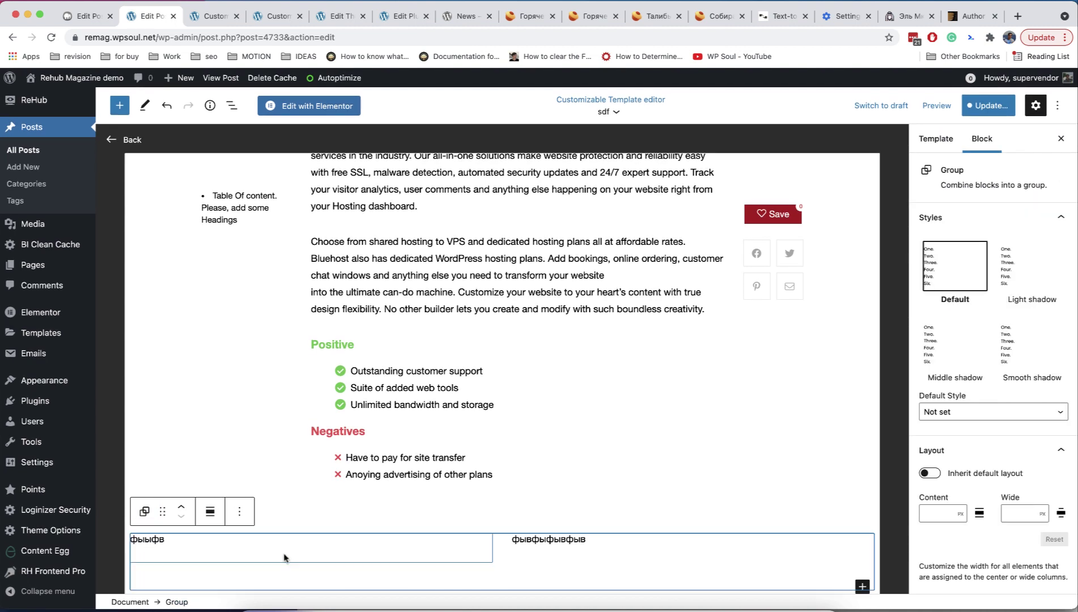
scroll(951, 463, down, 4)
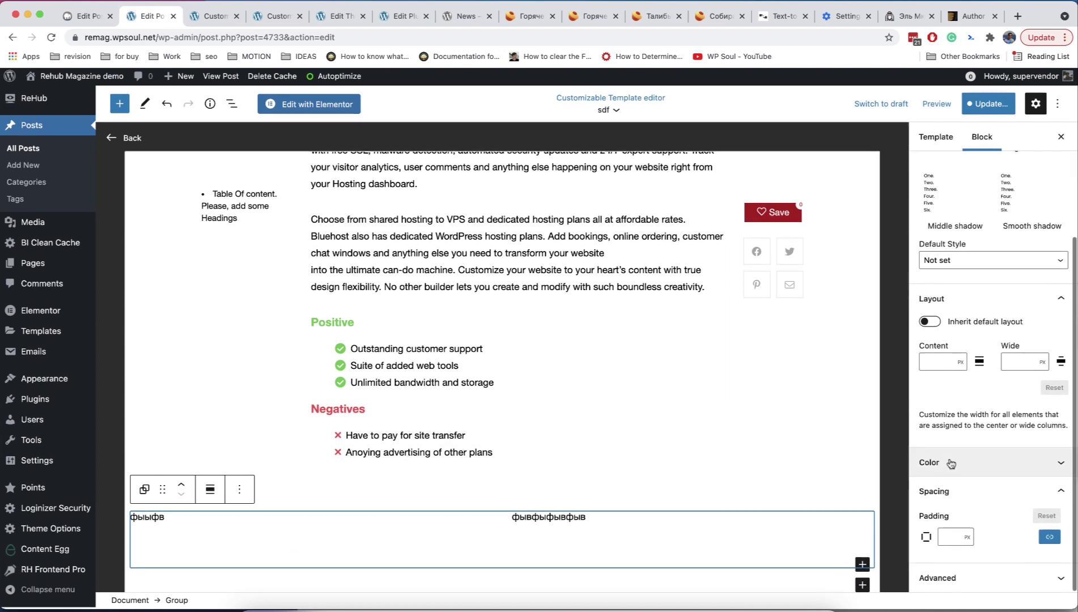
click(1049, 539)
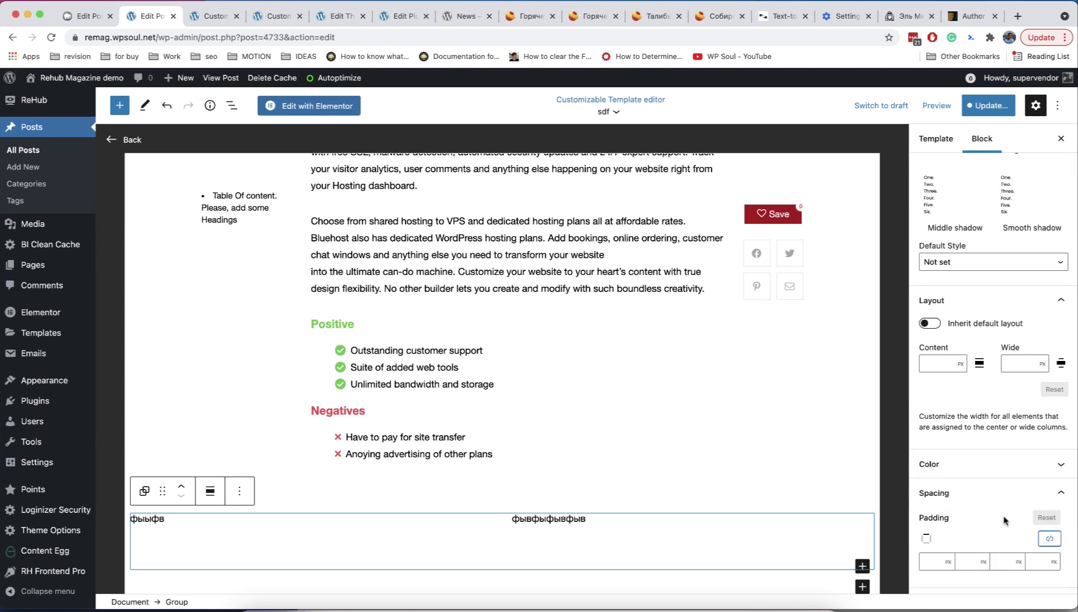
scroll(1004, 520, down, 1)
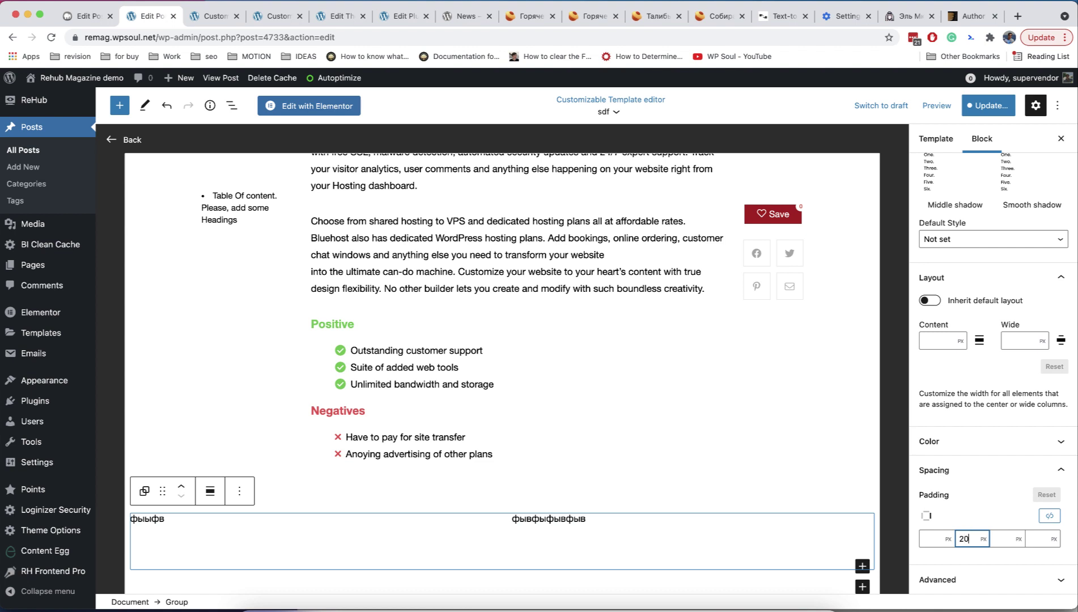
click(1041, 539)
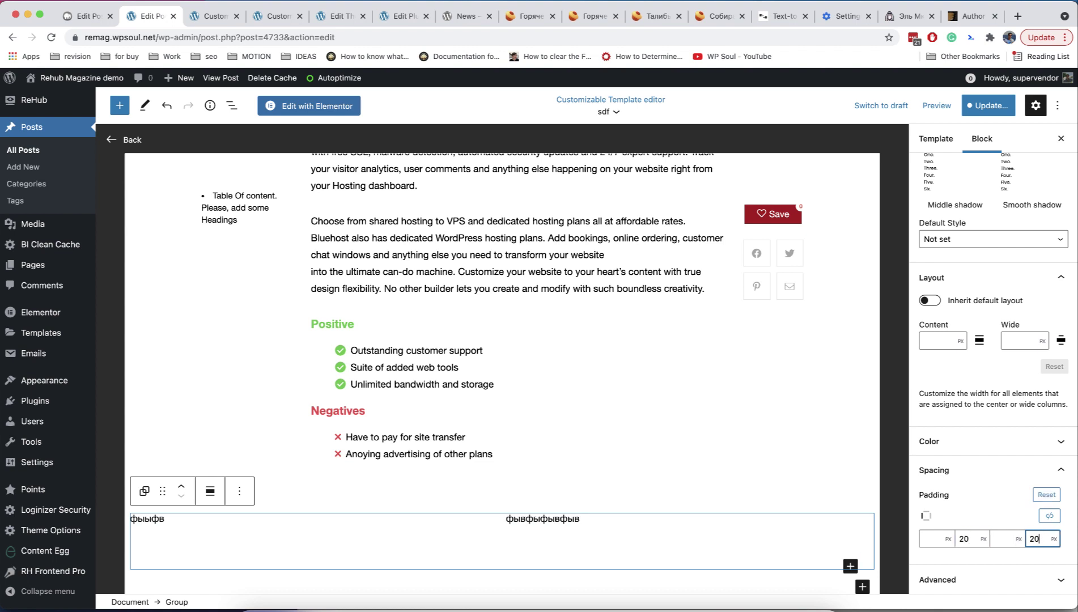
click(1017, 517)
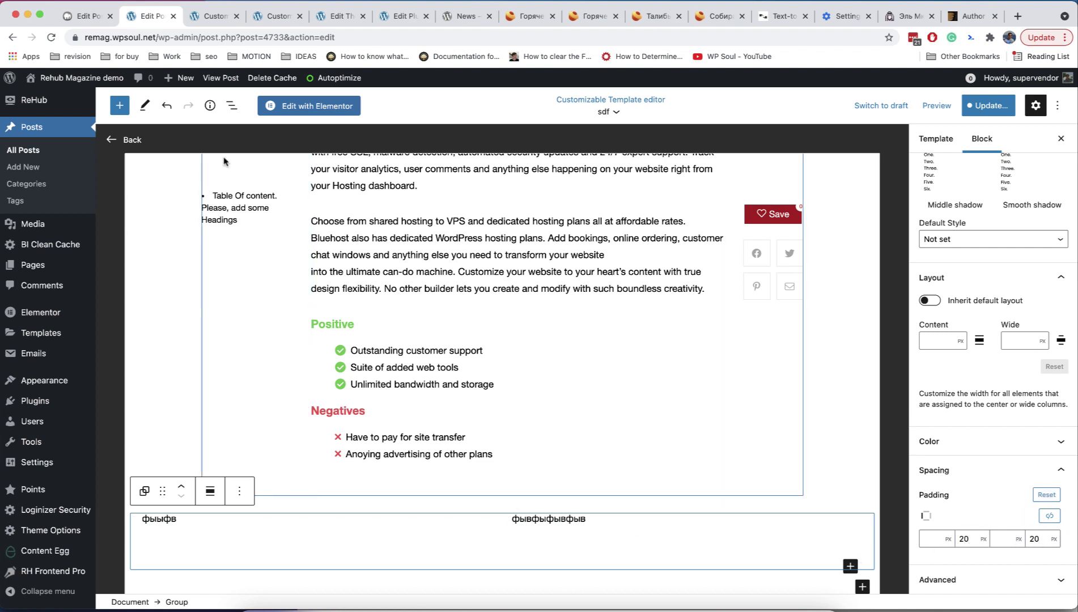
- Give the group the HTML anchor 'contentgroup', keeping its default HTML element
click(231, 105)
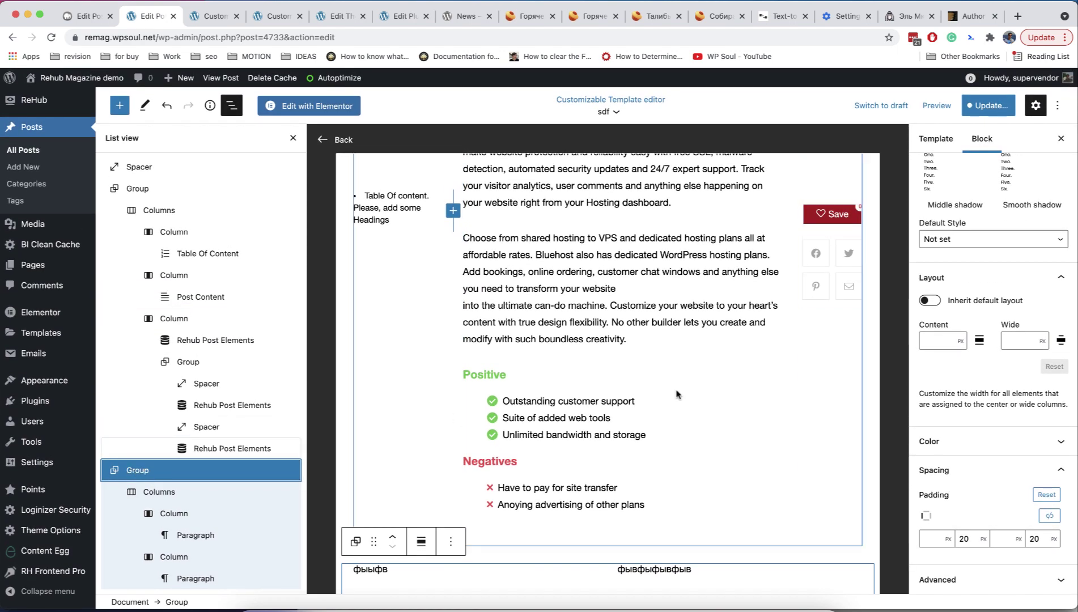
click(963, 579)
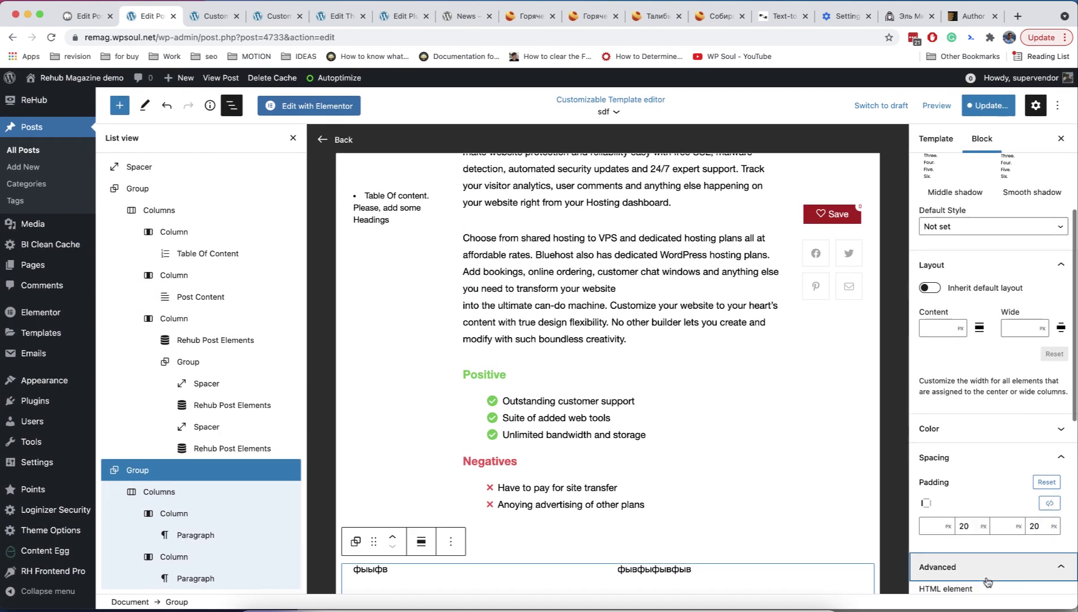
scroll(959, 264, up, 2)
click(958, 260)
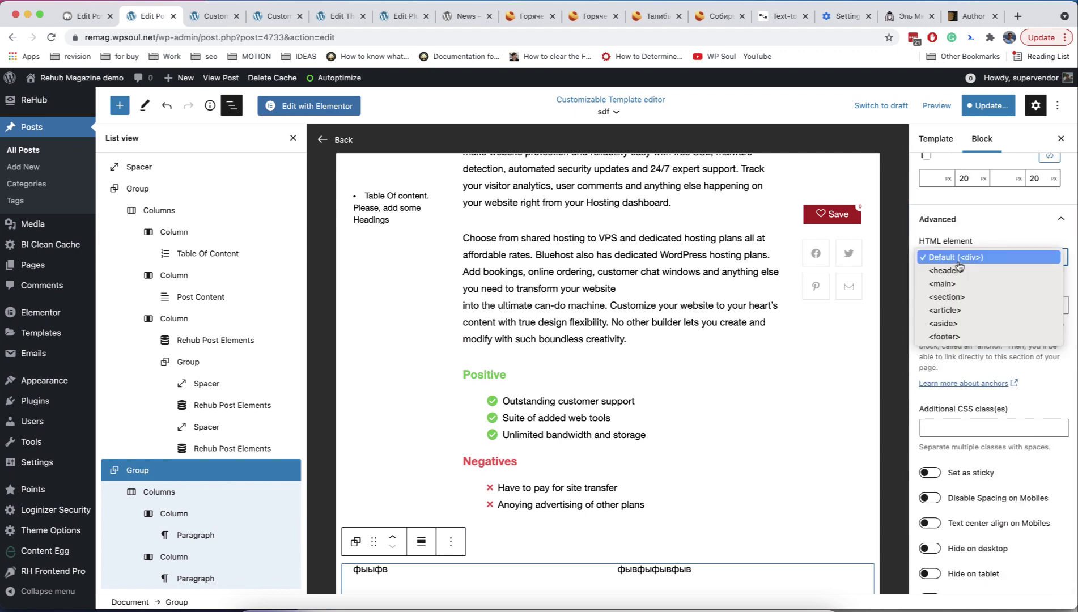
key(Escape)
key(Tab)
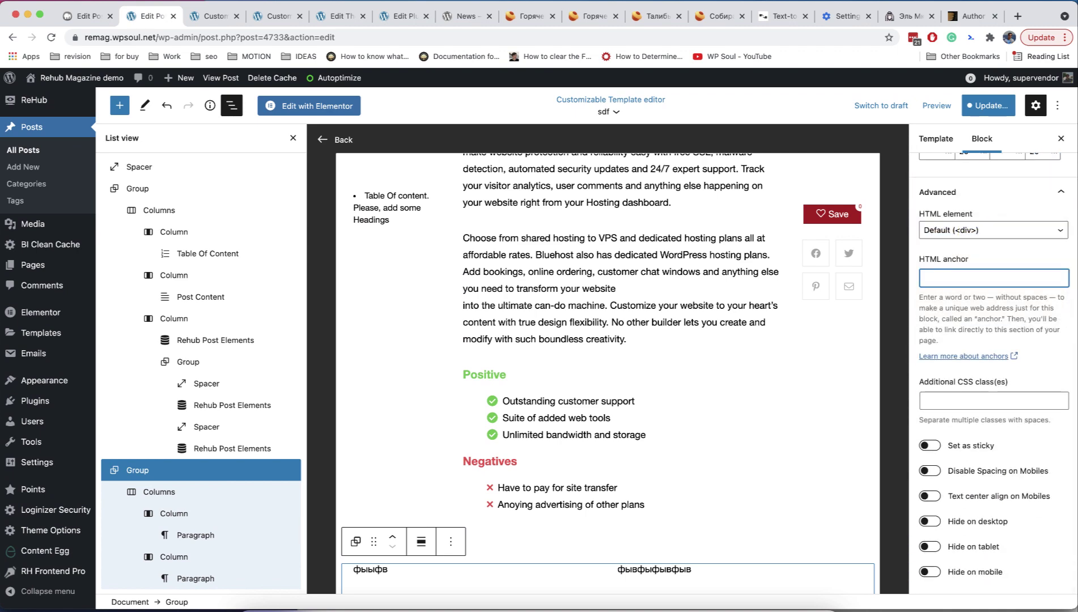
text(cont)
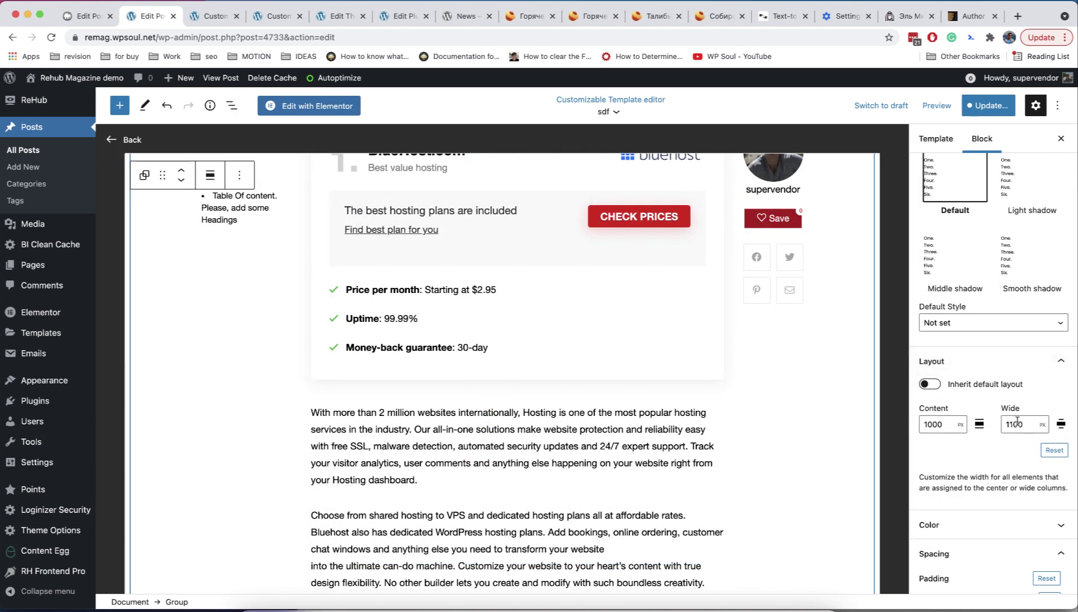
- Check the post preview at full desktop width with DevTools closed, then return to the editor
click(211, 19)
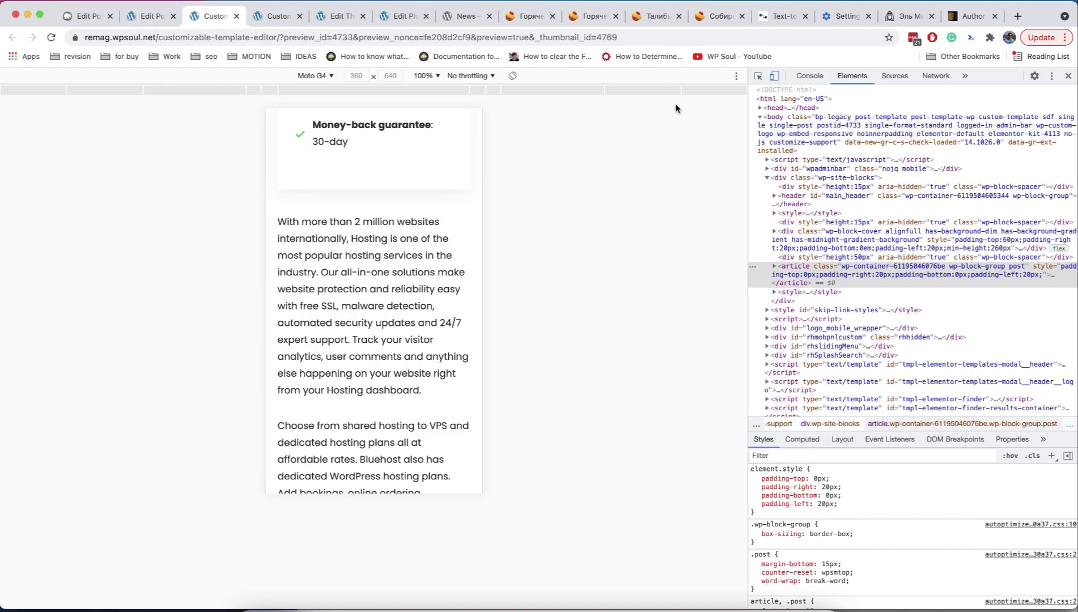
click(775, 77)
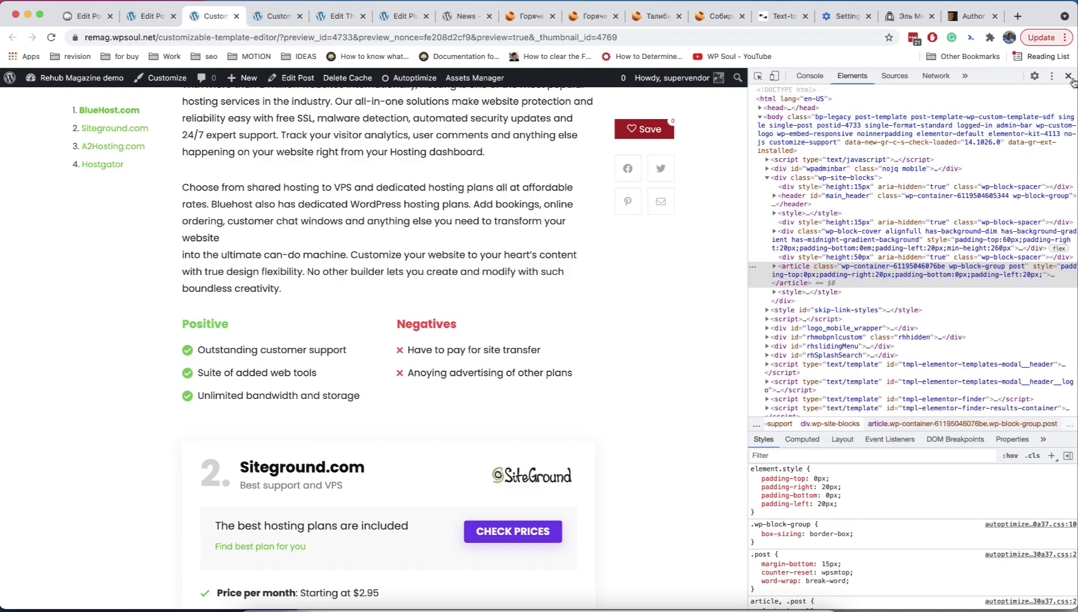
click(1068, 75)
scroll(956, 213, up, 6)
scroll(956, 212, down, 3)
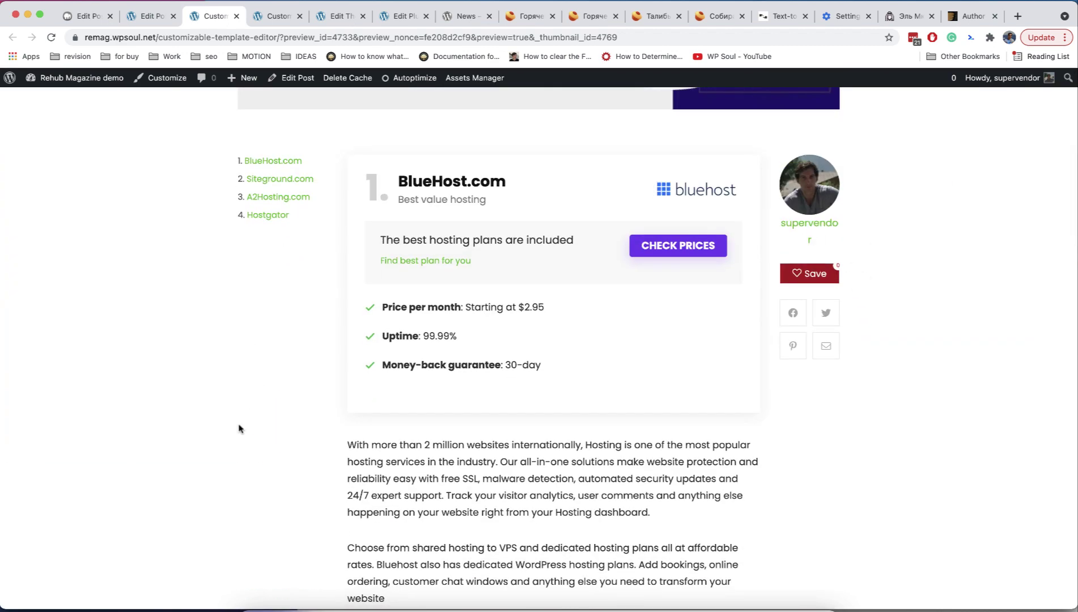
key(ctrl+shift+Tab)
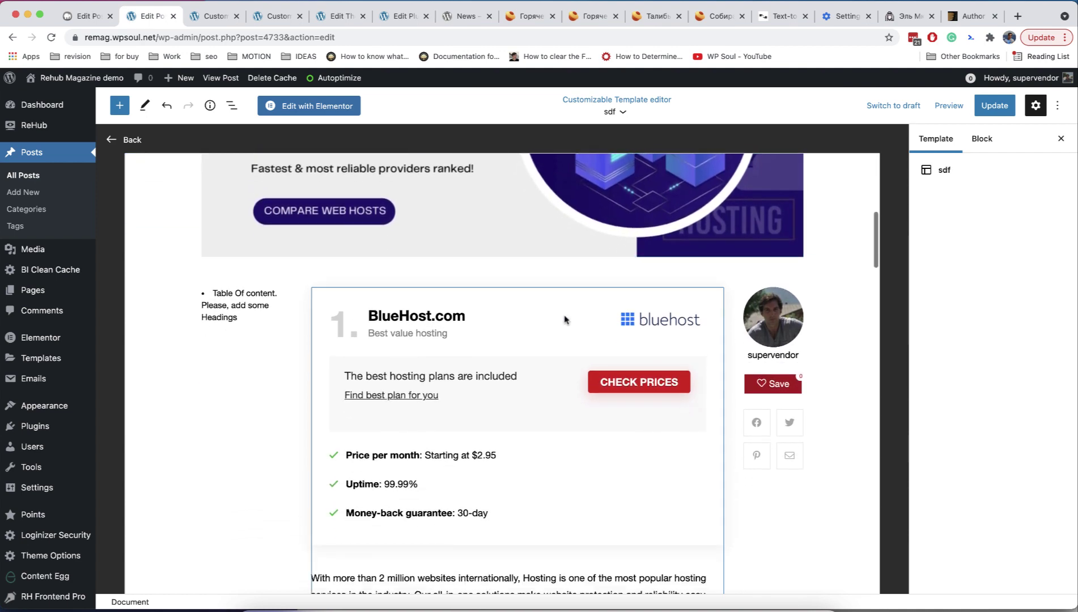
- Turn on Set as sticky for the column holding the Table Of Content block
scroll(249, 320, down, 10)
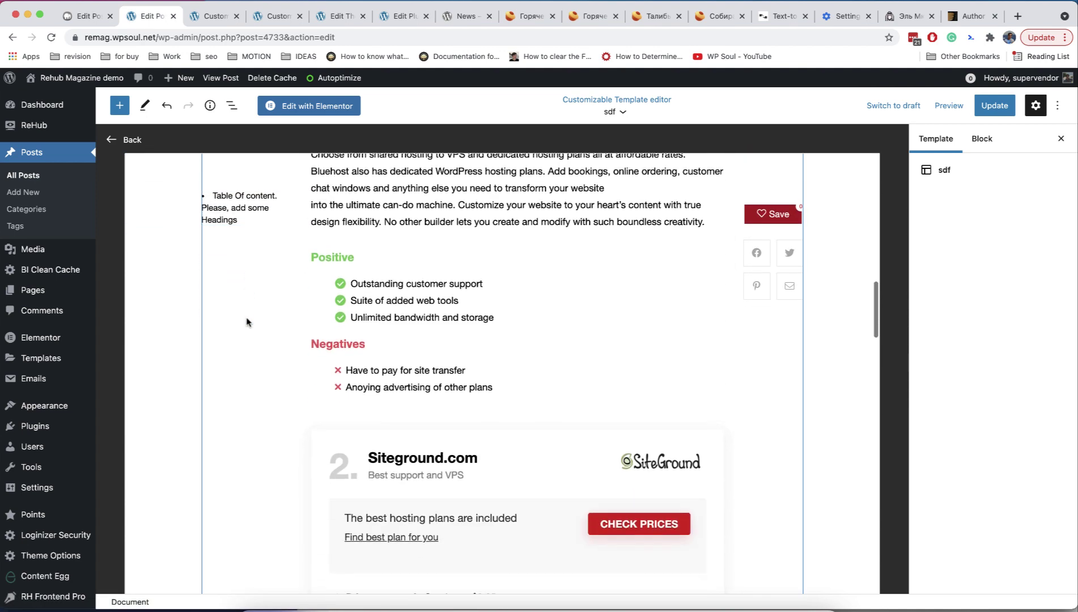
scroll(246, 322, up, 10)
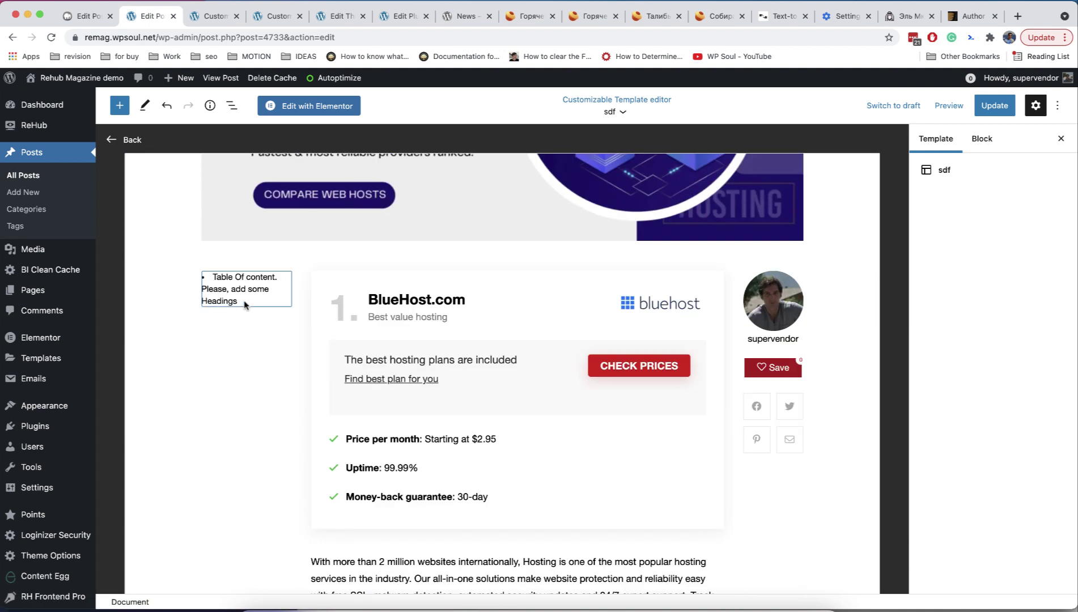
click(245, 304)
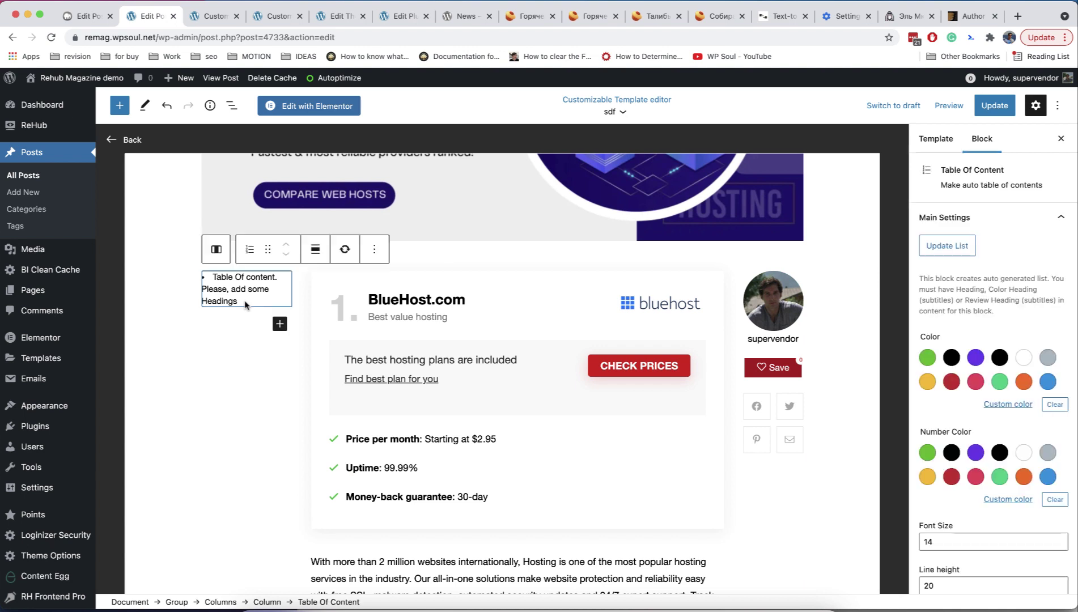
click(215, 250)
click(951, 404)
scroll(951, 403, down, 3)
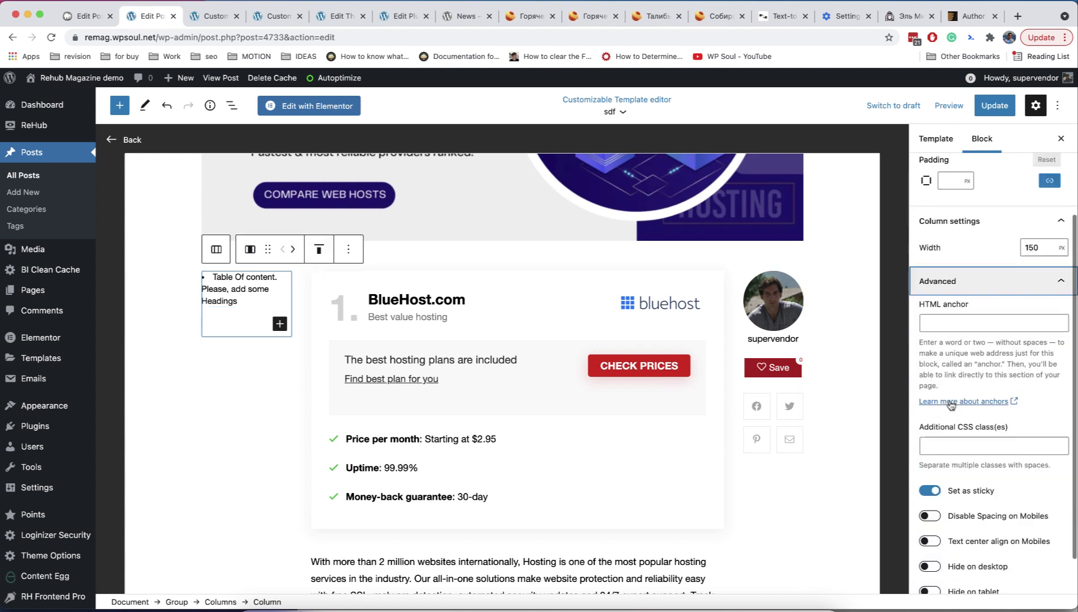
click(933, 447)
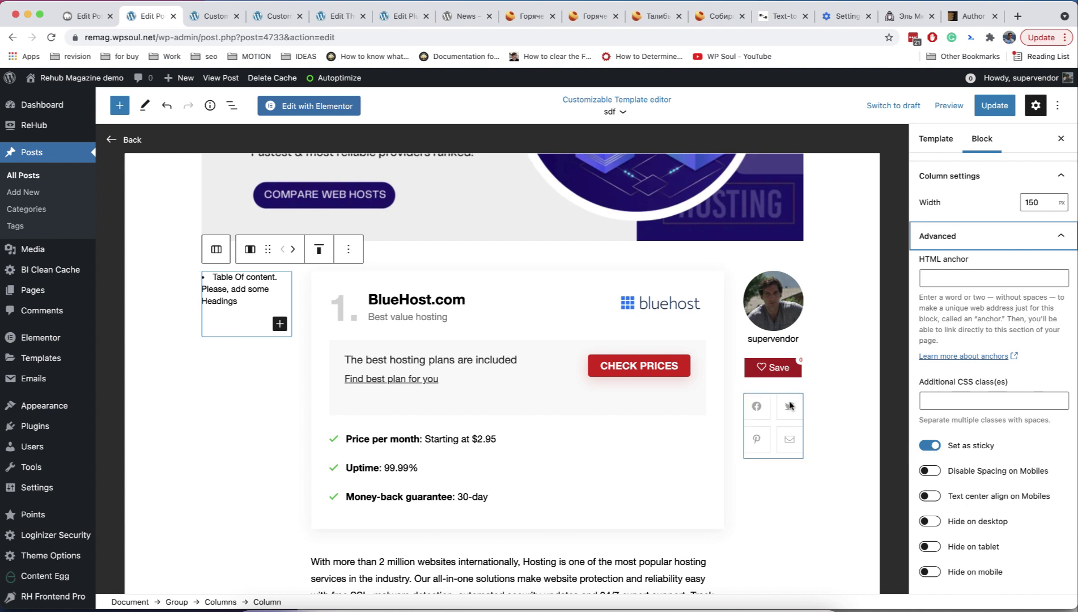
- Multi-select the share icons, Save button and author avatar blocks for grouping
click(792, 426)
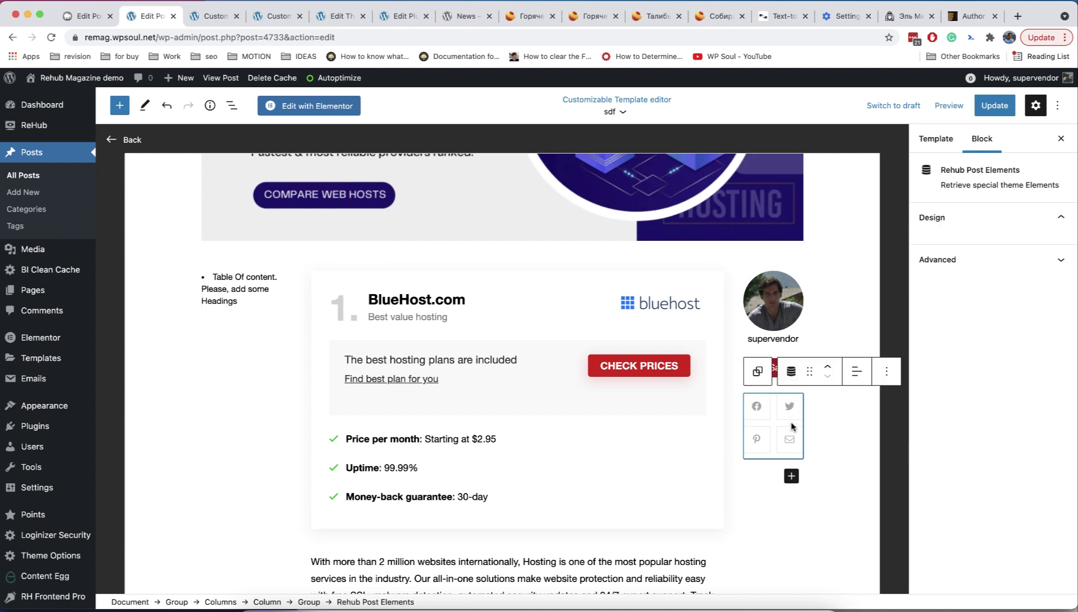
shift+click(774, 394)
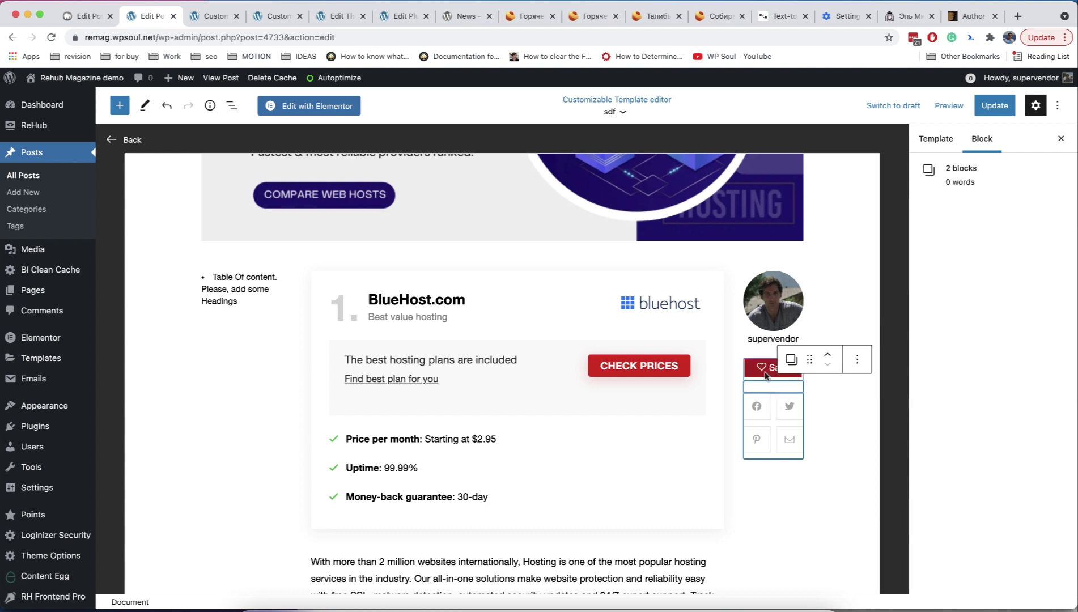
shift+click(765, 366)
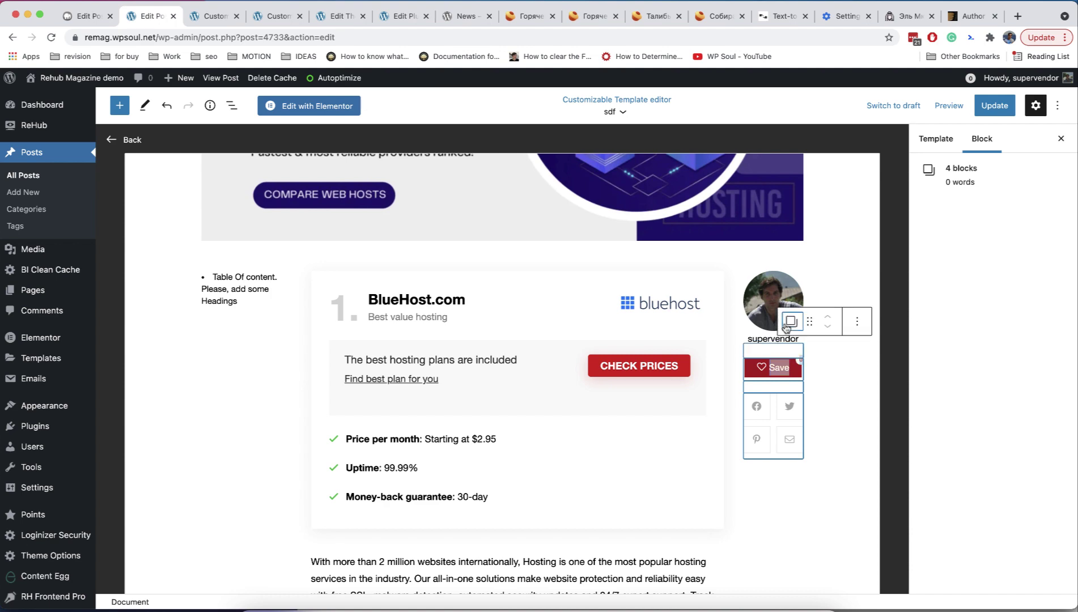
click(786, 327)
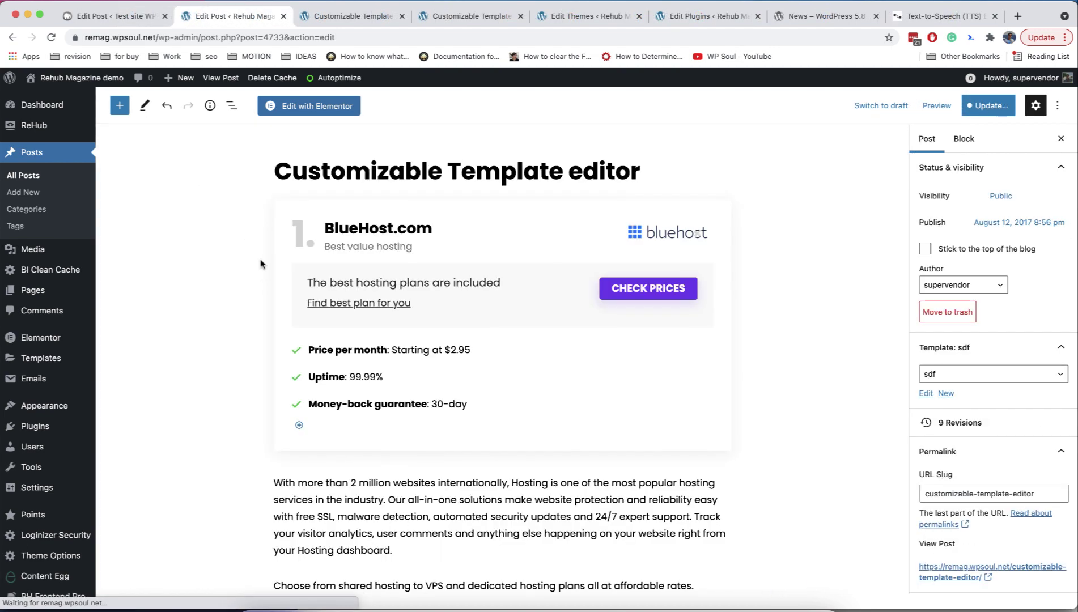
- Wrap the pros/cons box and both hosting paragraphs into one Group block
scroll(261, 275, down, 3)
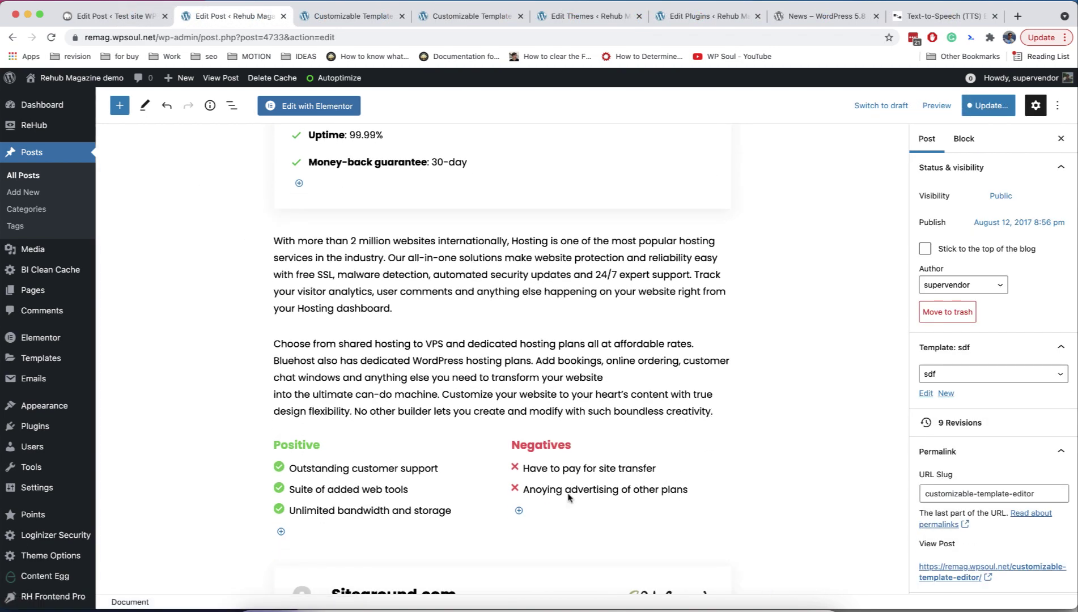
click(471, 523)
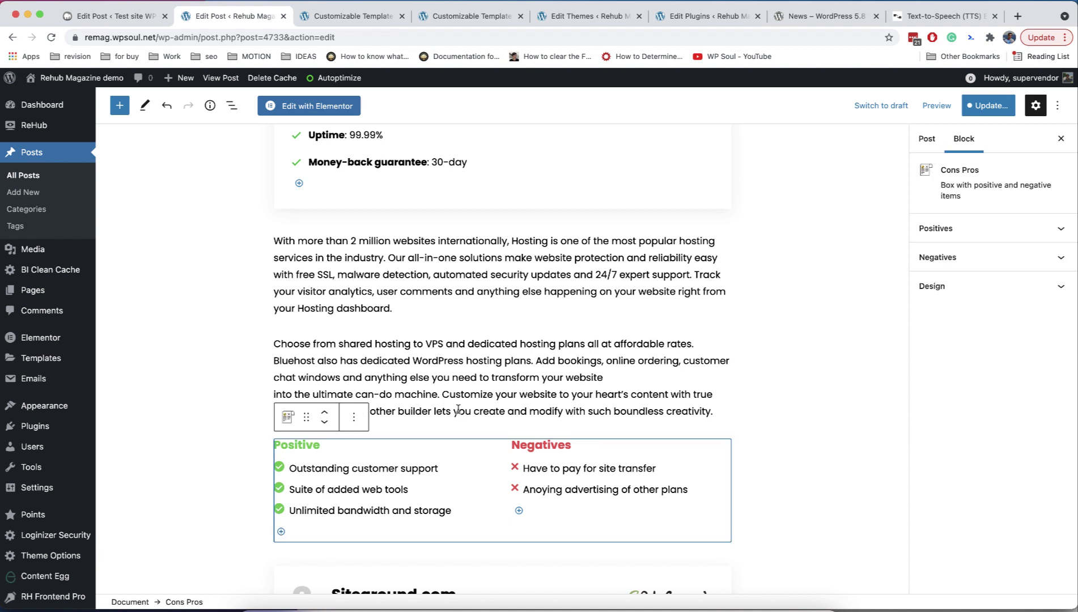
drag(458, 410, 450, 291)
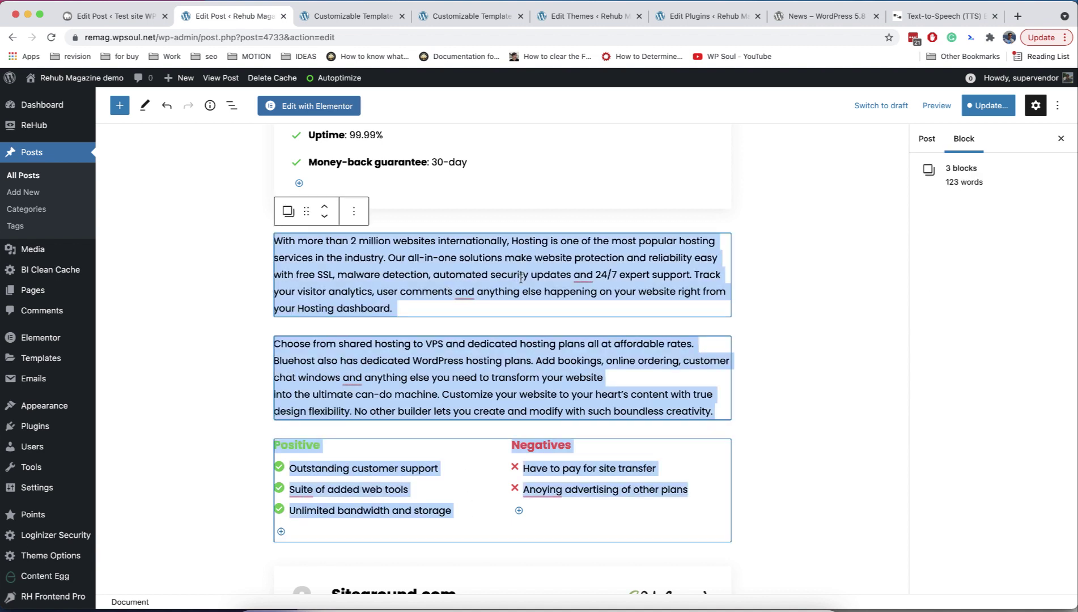
click(288, 210)
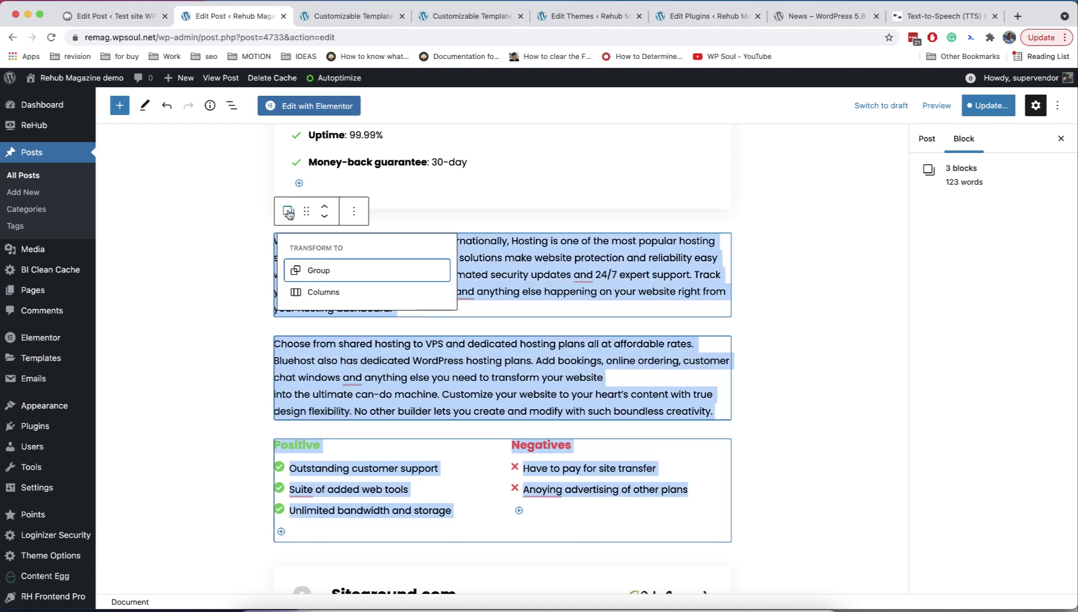
click(314, 268)
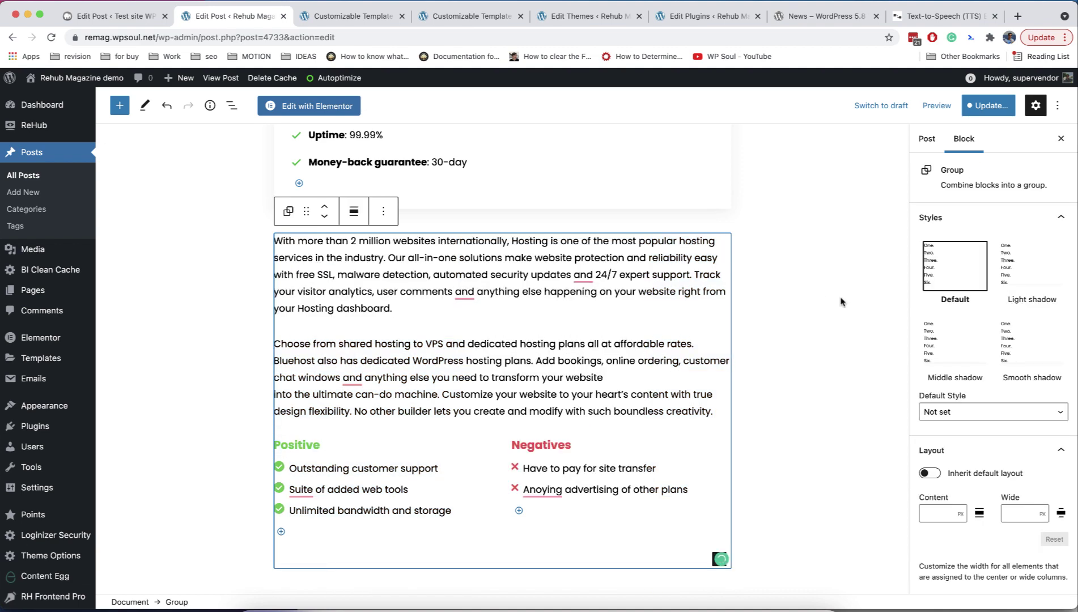
- Give the group the Middle shadow style and 20 px padding
click(933, 336)
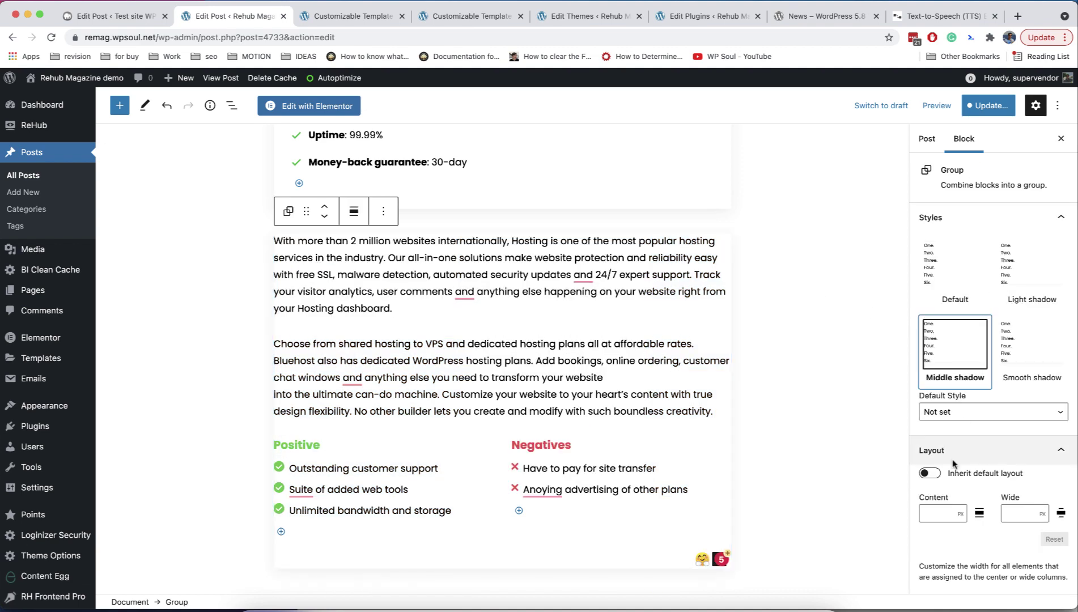
scroll(952, 464, down, 5)
click(950, 538)
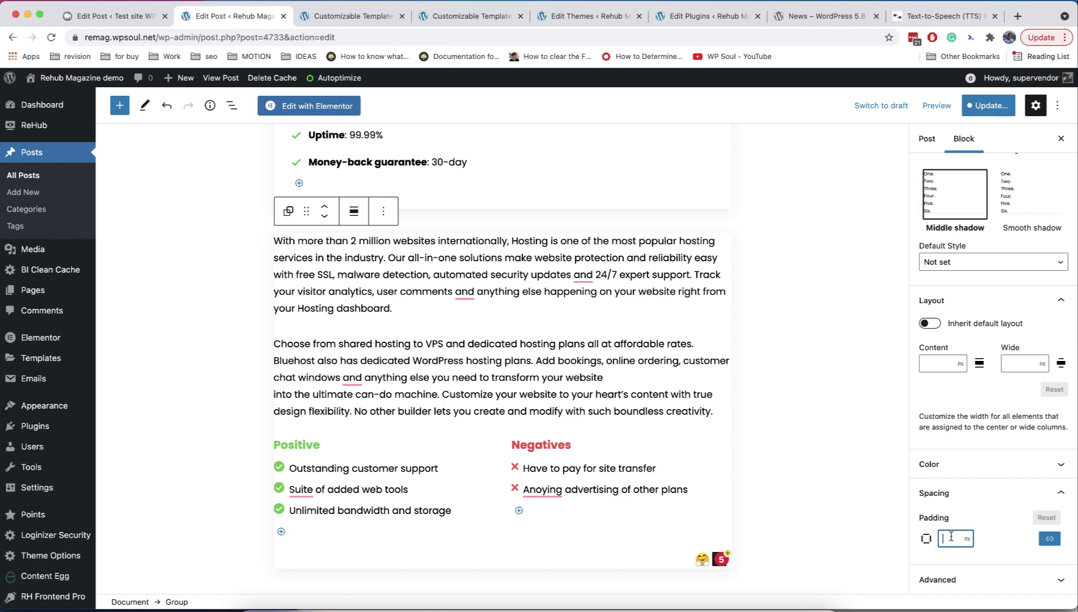
text(20)
click(982, 520)
scroll(548, 459, down, 1)
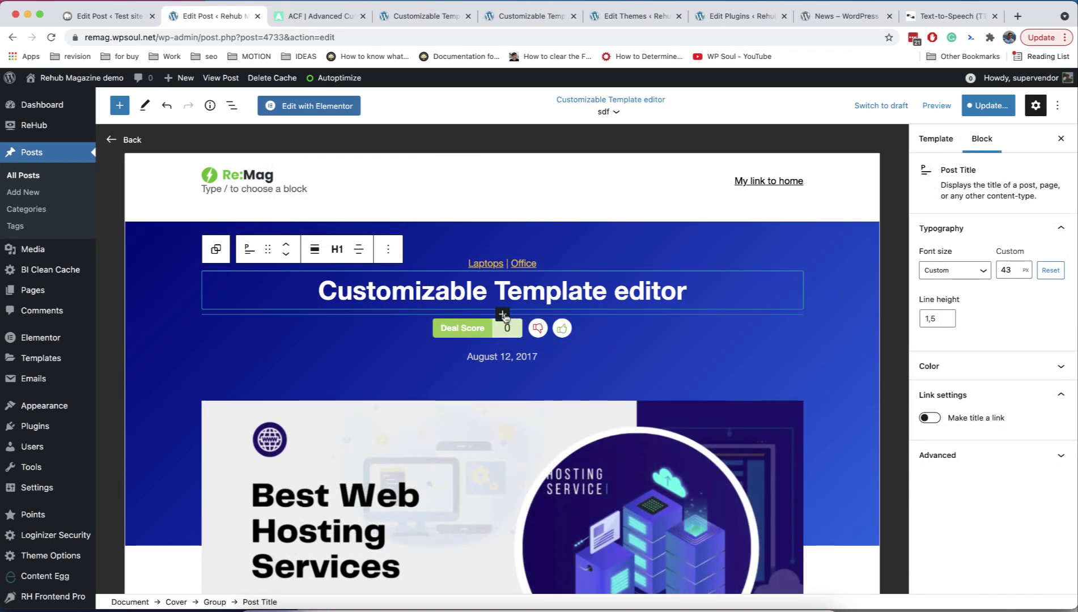
- Insert a Post Meta getter under the title retrieving the rehub_views field
click(503, 315)
text(meta)
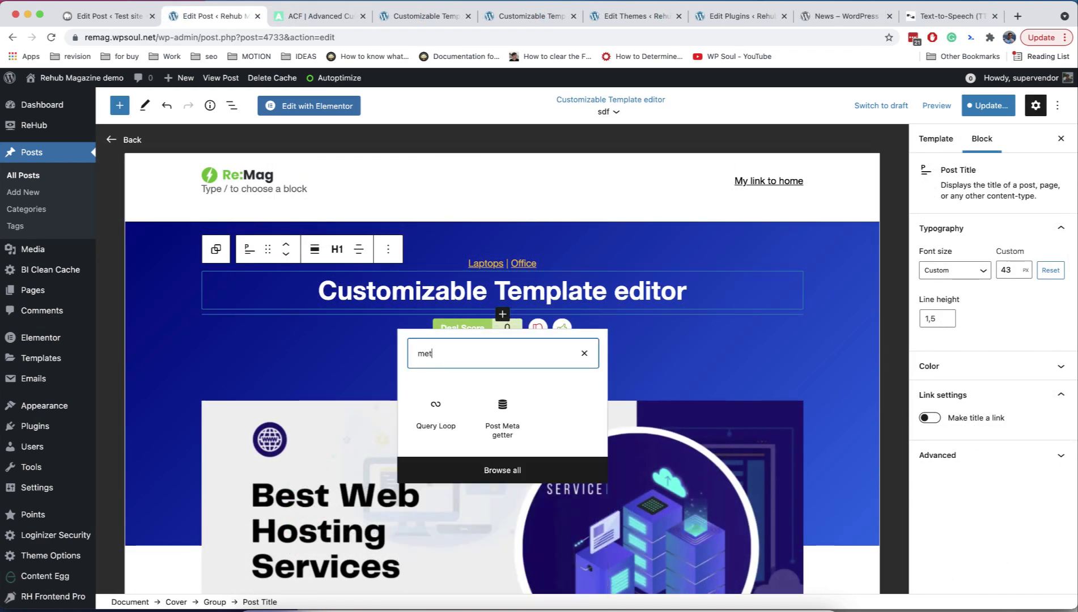
click(435, 405)
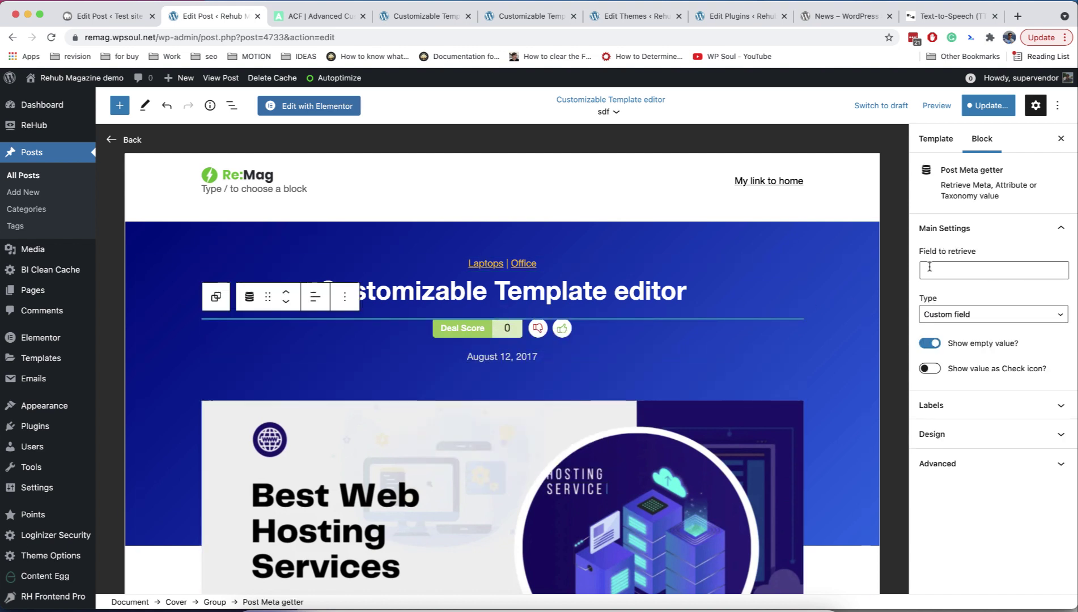
click(960, 275)
text(rehub_)
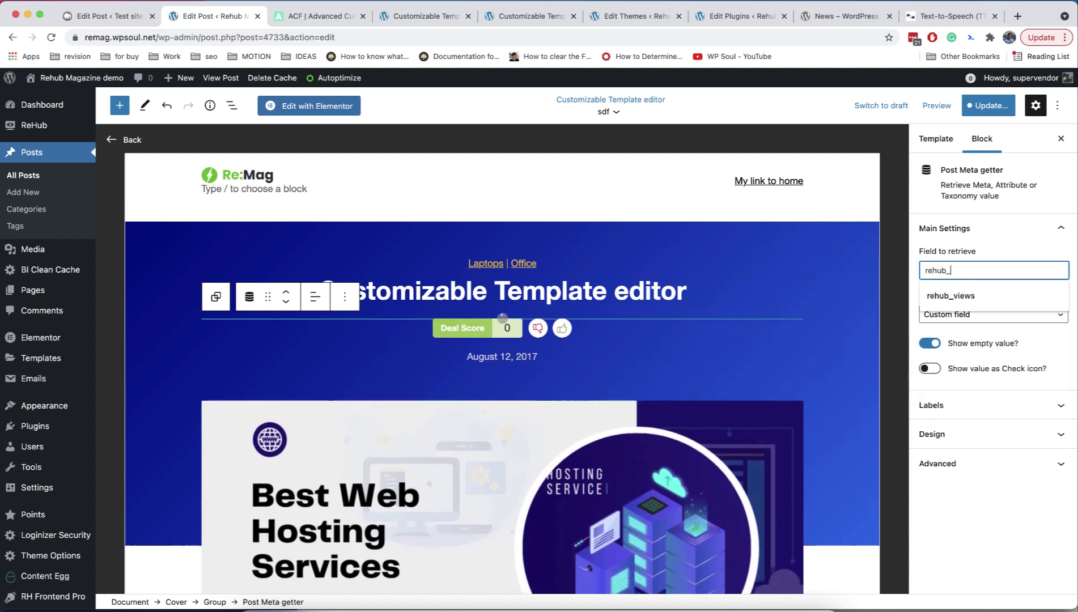
text(views)
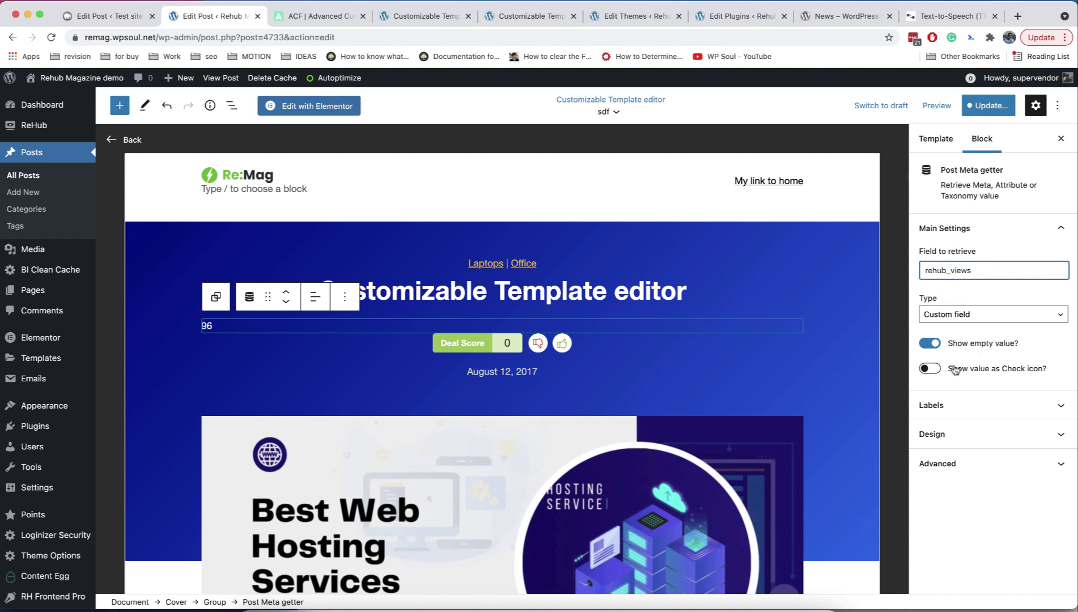
- Give the counter a 'Views' prefix and the eye icon
click(951, 406)
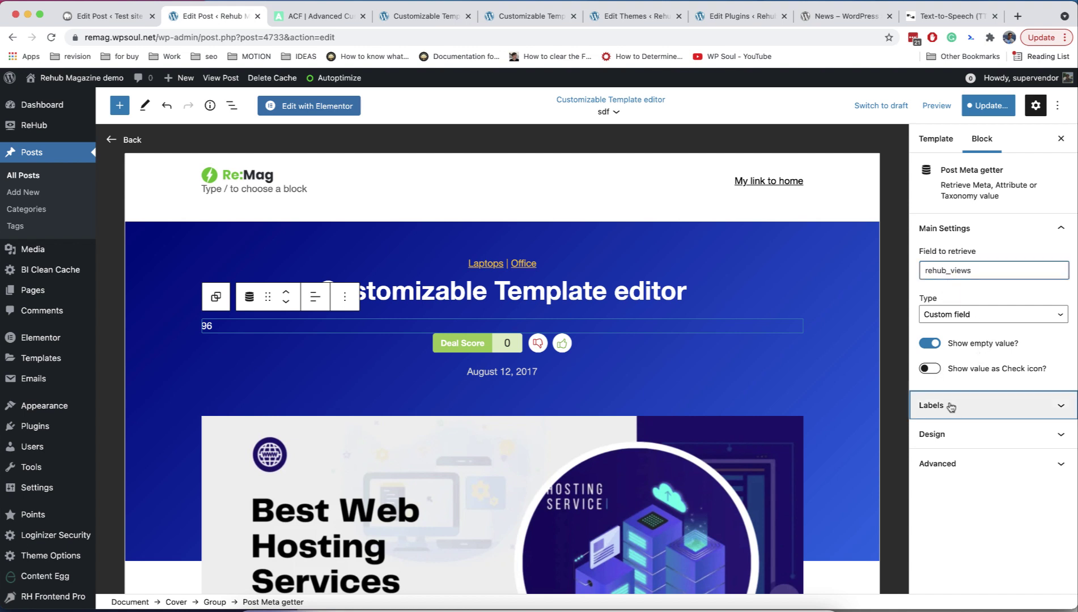
click(955, 415)
text(Views)
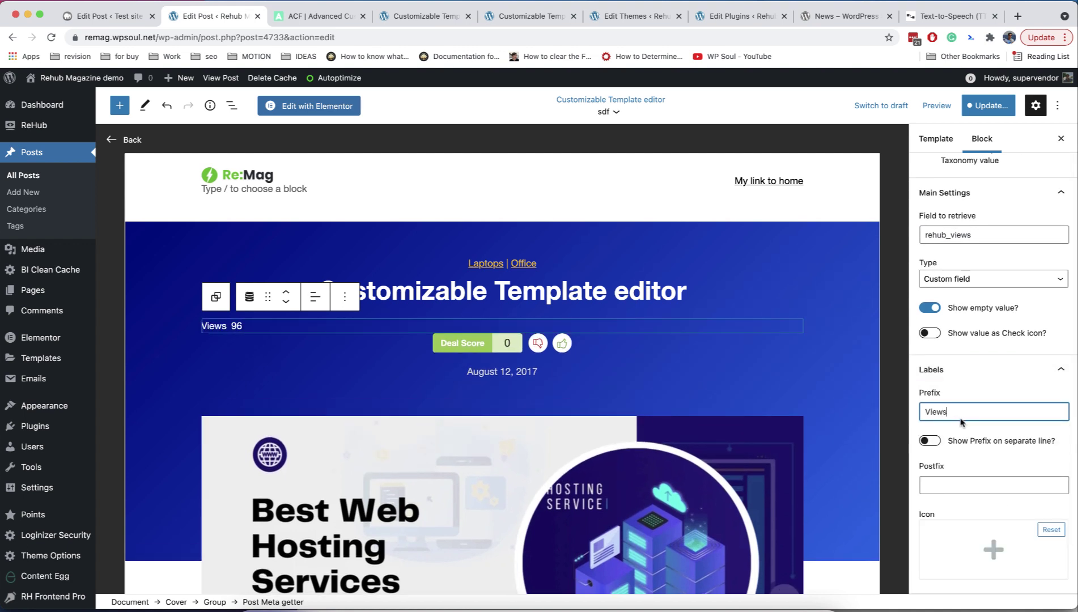
scroll(962, 425, down, 2)
click(993, 491)
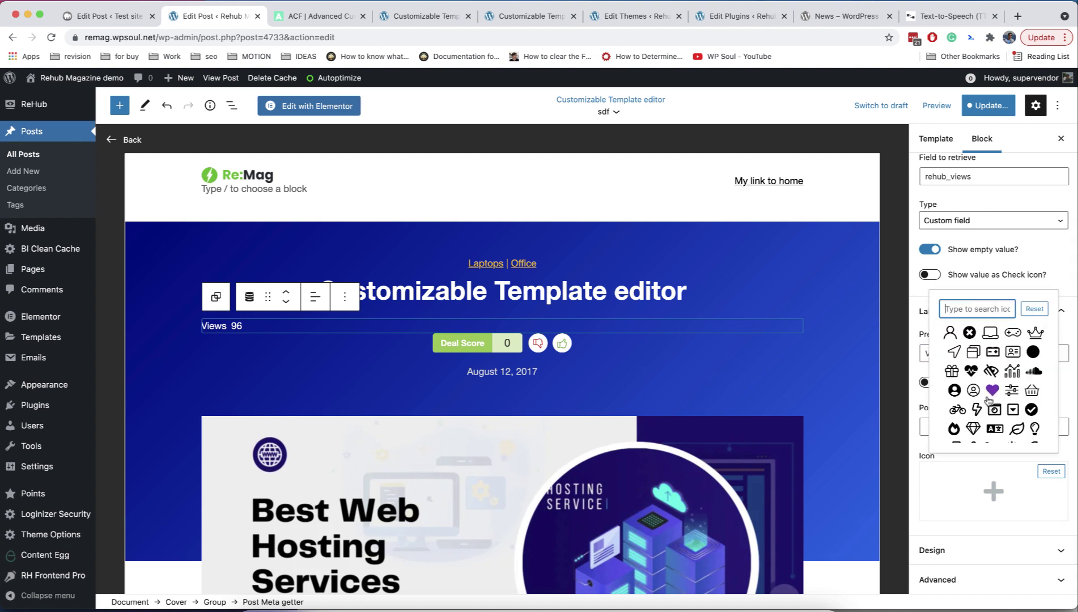
text(ey)
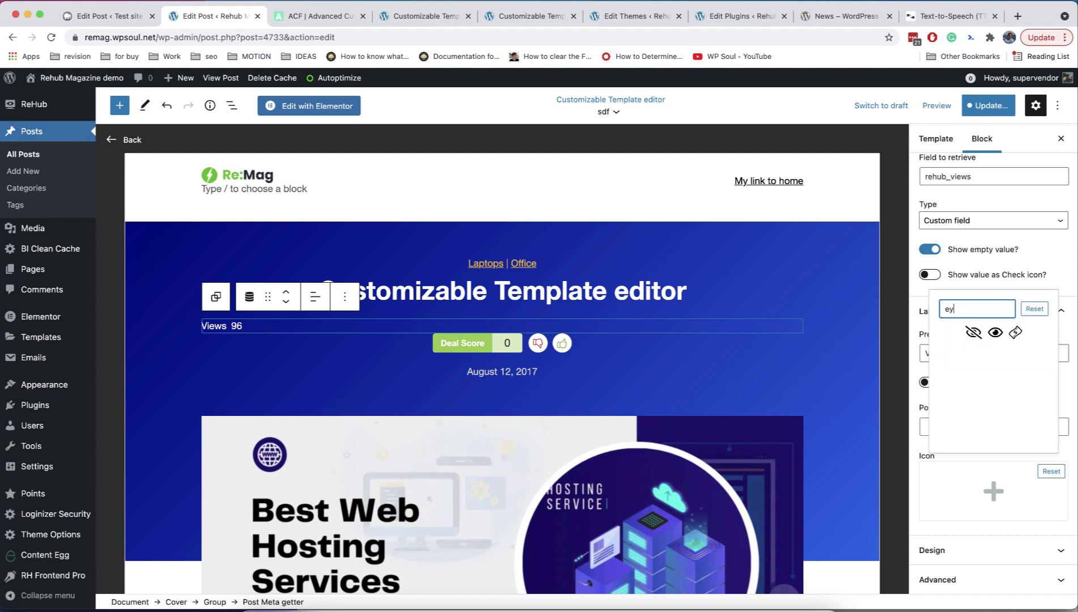
click(994, 334)
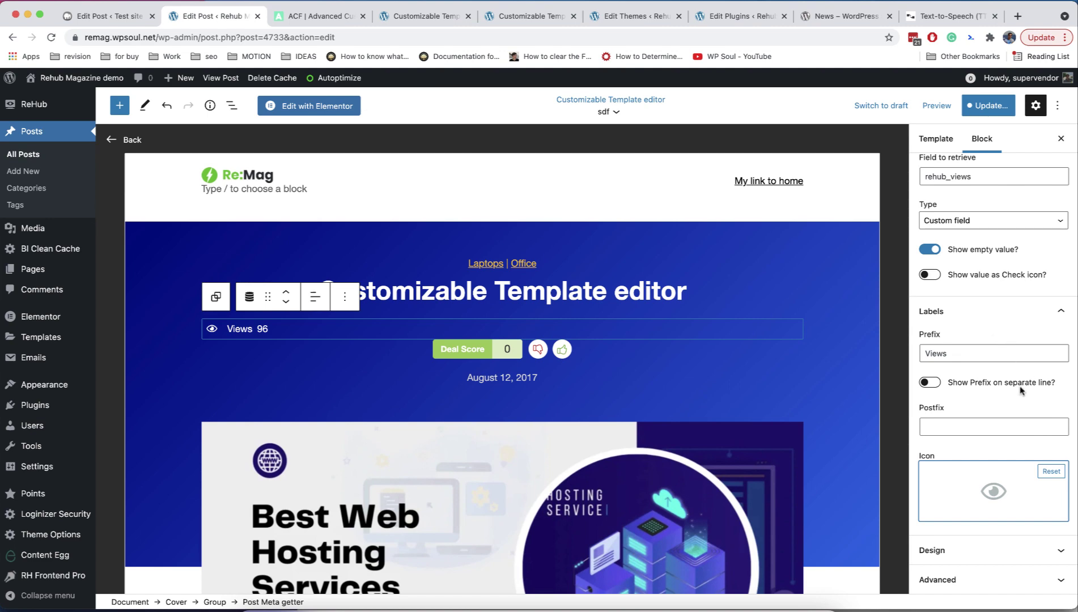
click(977, 547)
scroll(977, 540, down, 5)
- Adjust the spacing between the eye icon and the view count
scroll(978, 539, down, 5)
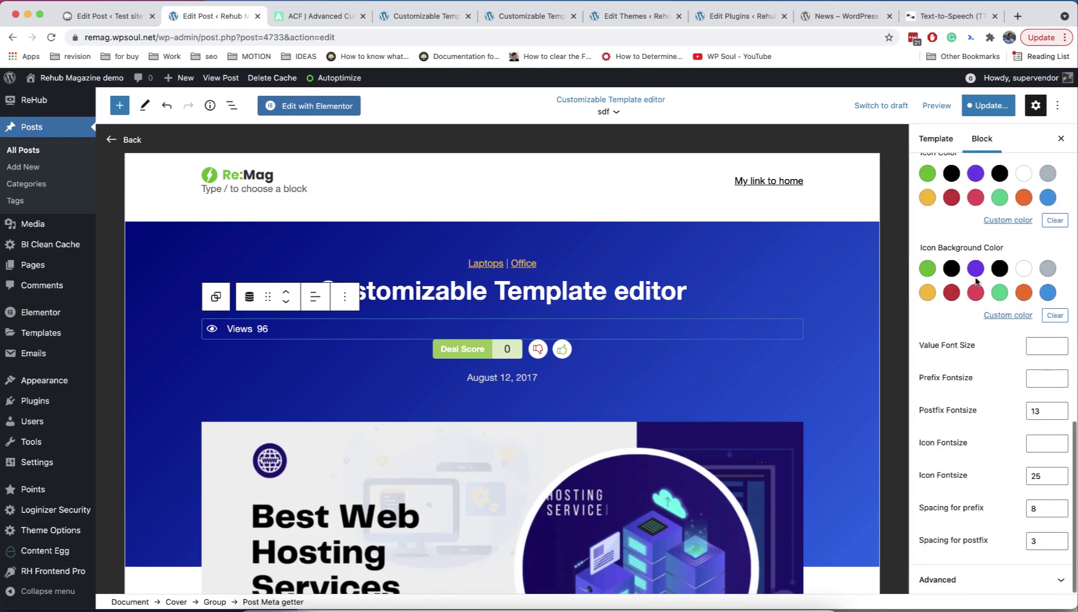
click(1058, 513)
click(1059, 513)
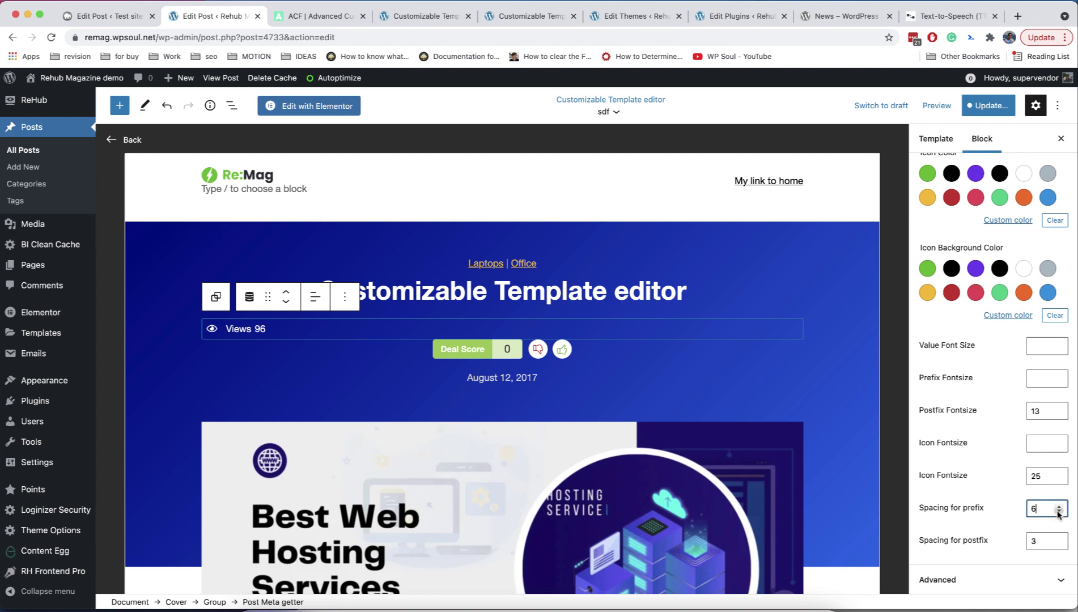
click(1059, 513)
click(1058, 513)
click(1058, 504)
click(1058, 505)
click(1058, 505)
- Remove the 'Views' prefix and centre the views counter
scroll(1031, 470, up, 10)
drag(1023, 442, 906, 447)
key(BackSpace)
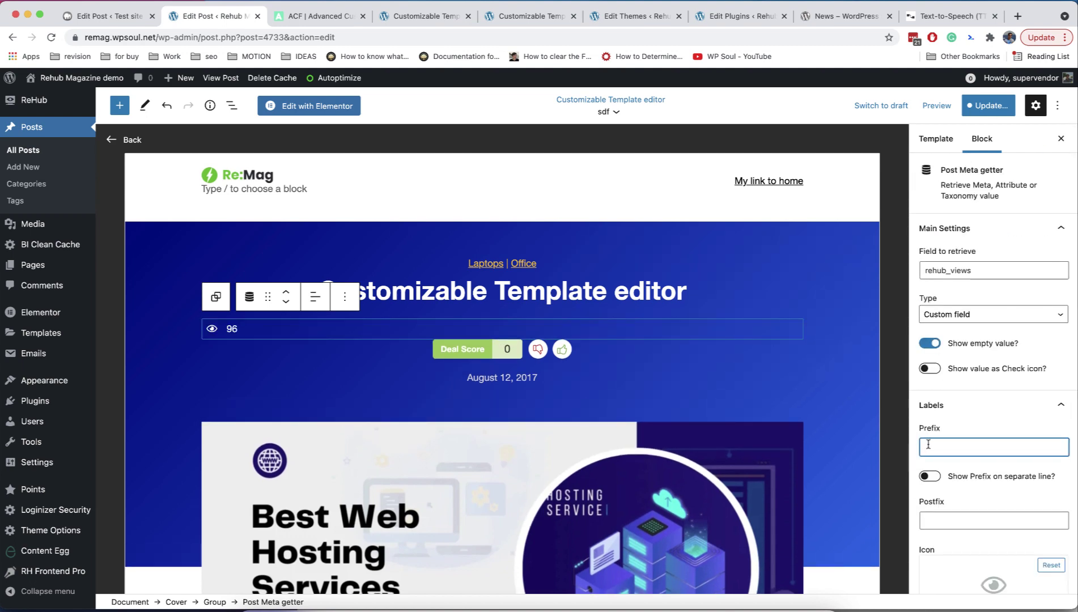
scroll(951, 437, down, 10)
click(315, 296)
click(349, 358)
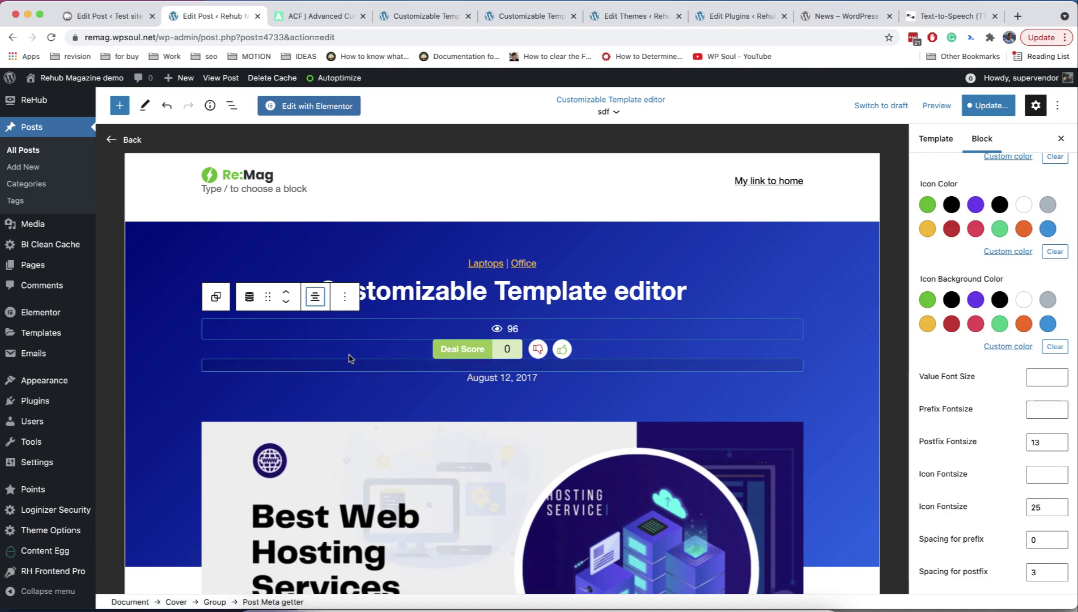
- Change the eye icon's background colour from purple to pink
scroll(992, 452, down, 2)
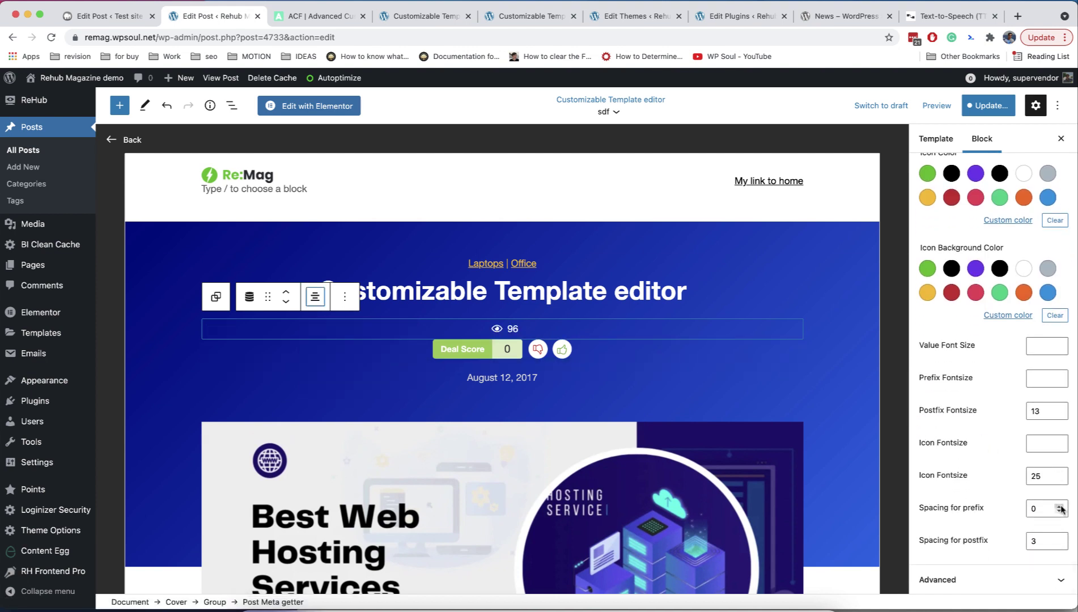
scroll(1059, 498, up, 5)
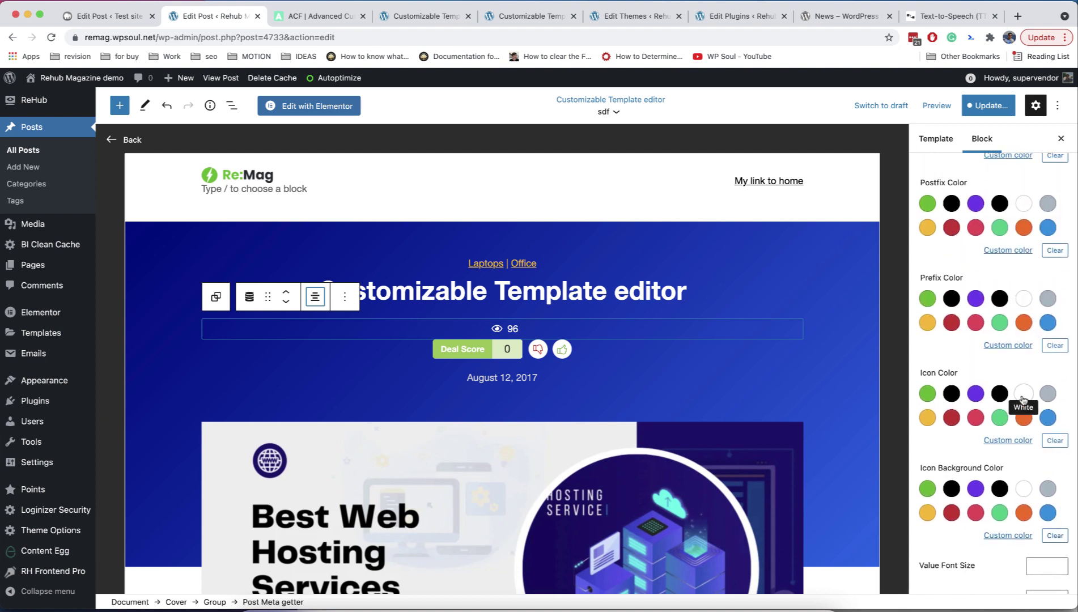
scroll(1023, 399, down, 2)
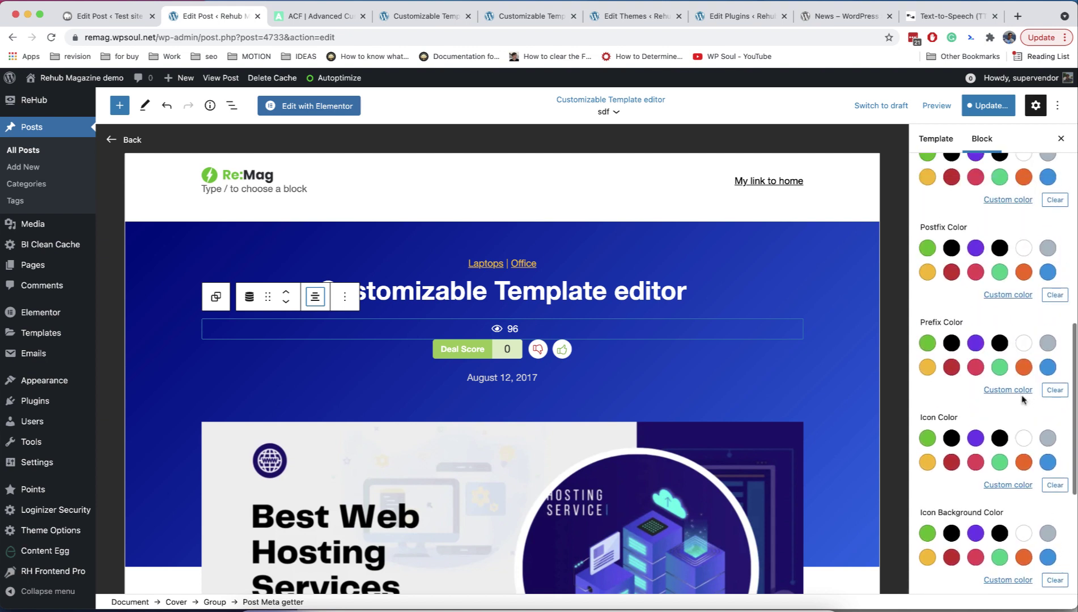
click(977, 454)
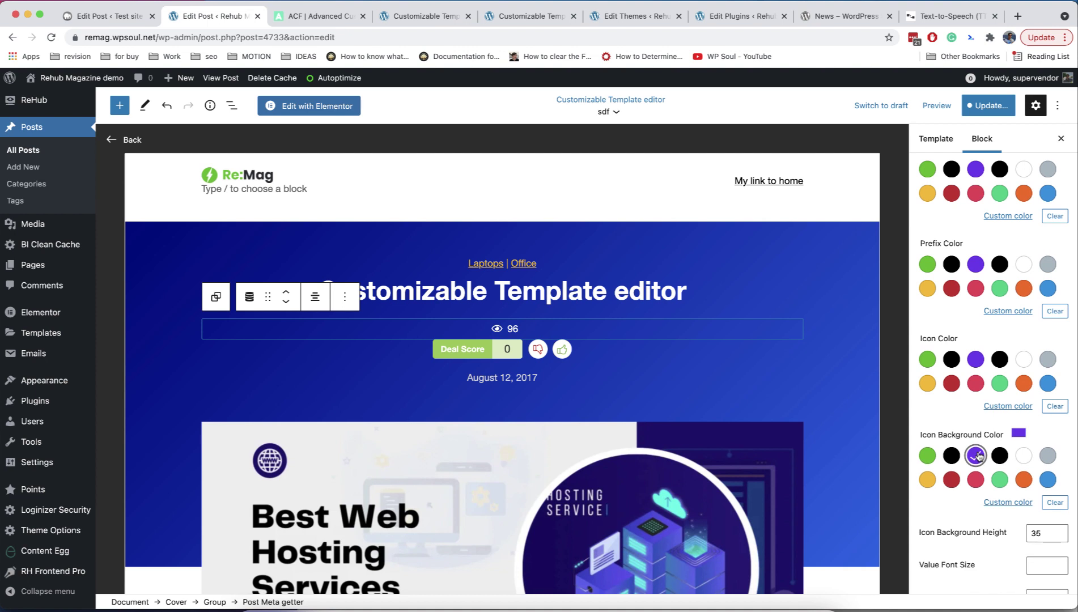
click(975, 479)
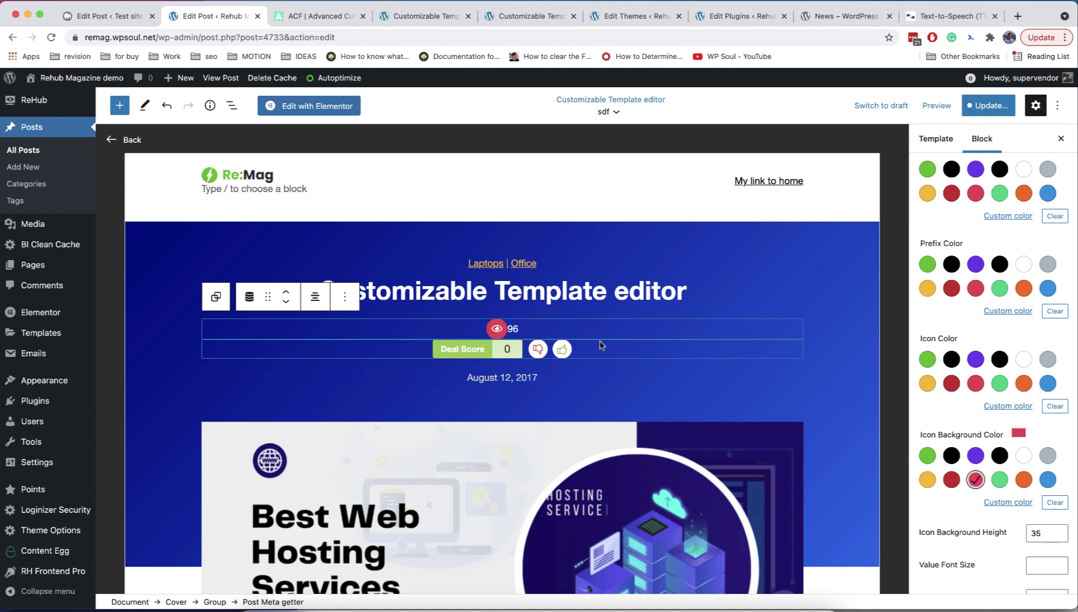
click(496, 328)
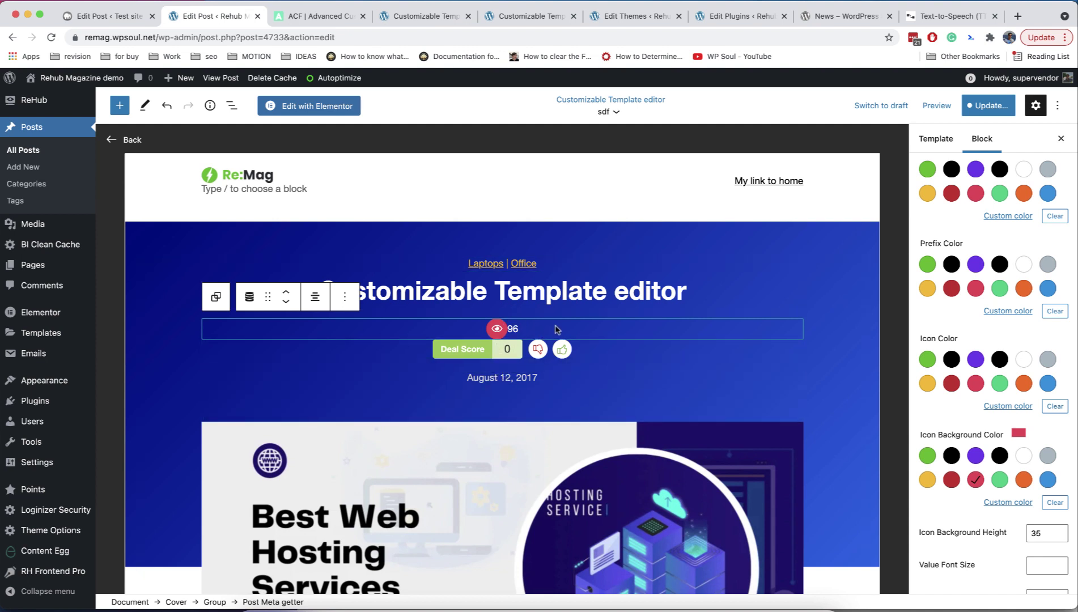
- Add a spacer below the views counter, then delete it again
click(119, 107)
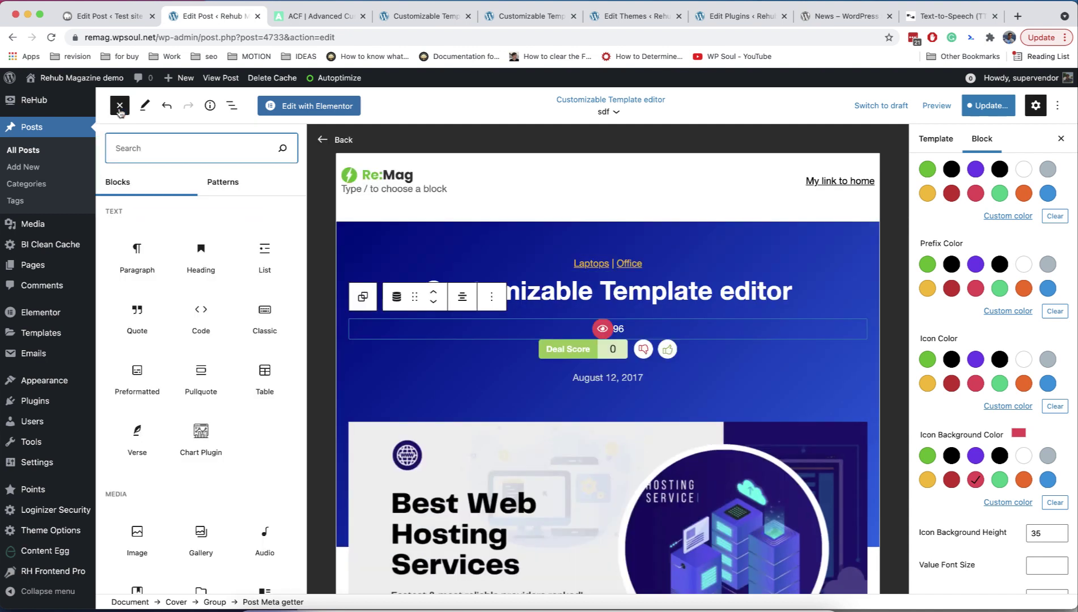
text(spa)
click(137, 221)
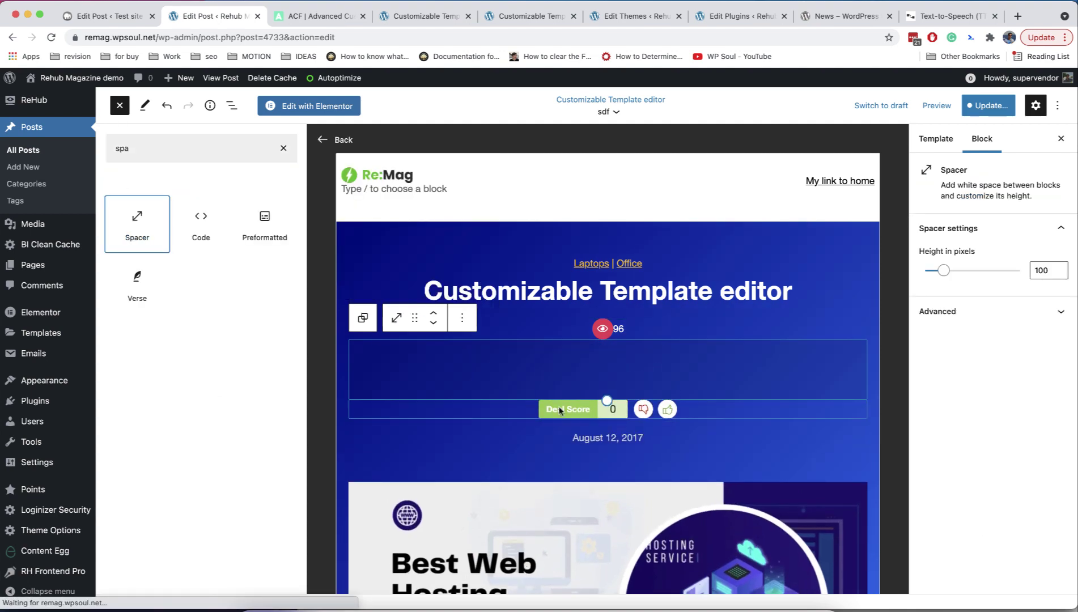
drag(607, 404, 602, 354)
key(Delete)
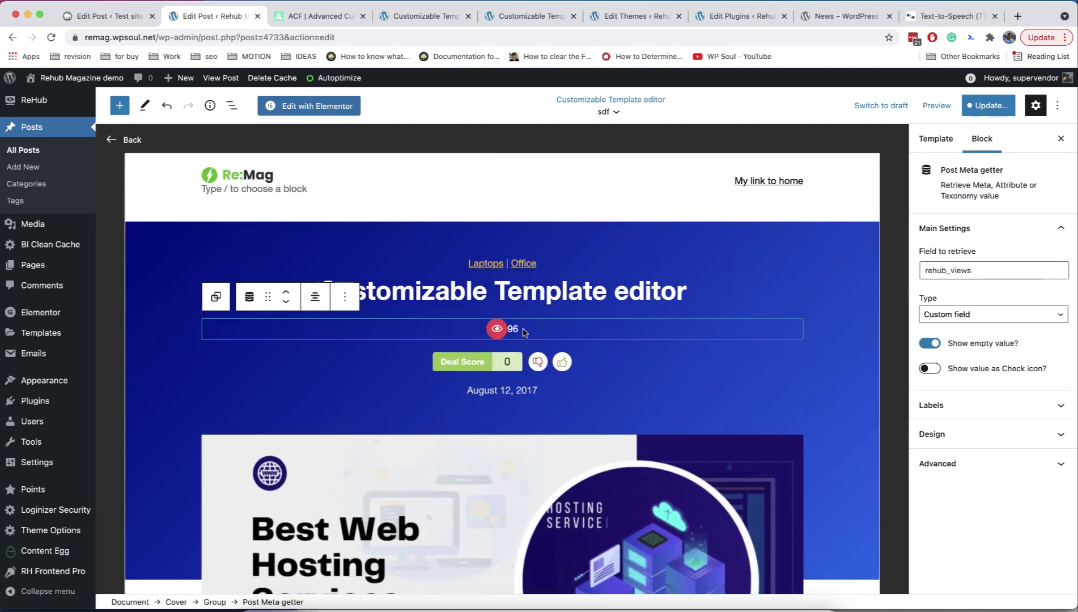
- Set the prefix spacing to 13 and lower the icon background height to 31
click(966, 431)
scroll(986, 430, down, 10)
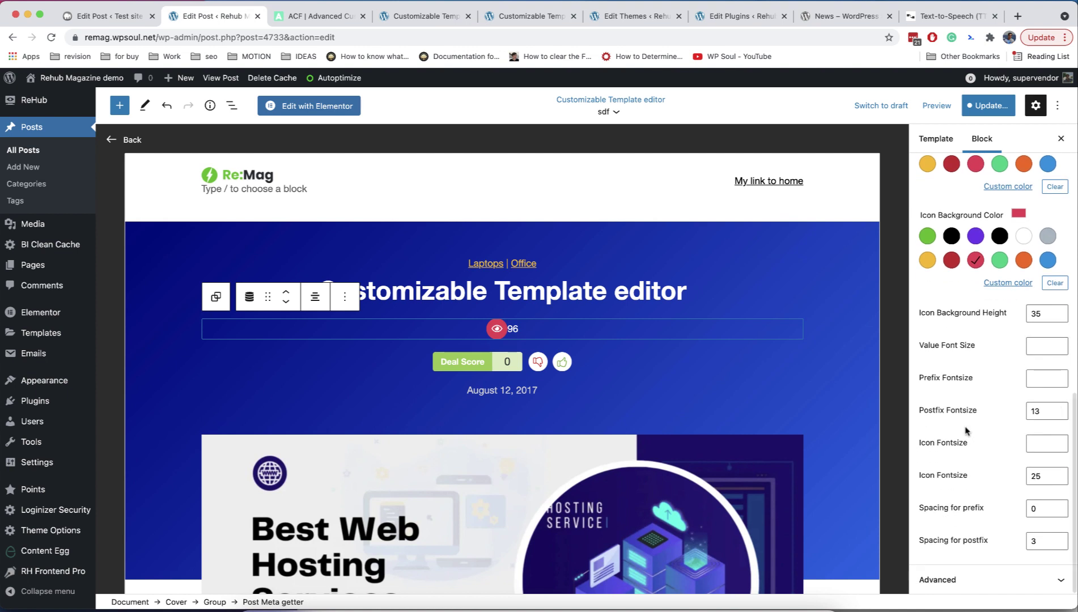
click(1049, 476)
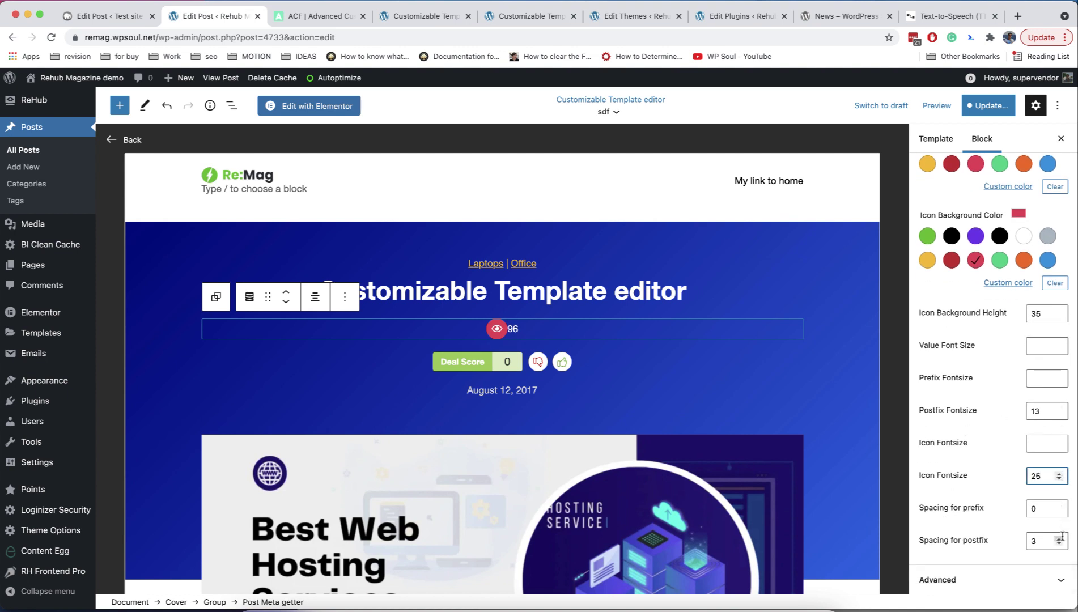
click(1059, 507)
text(13)
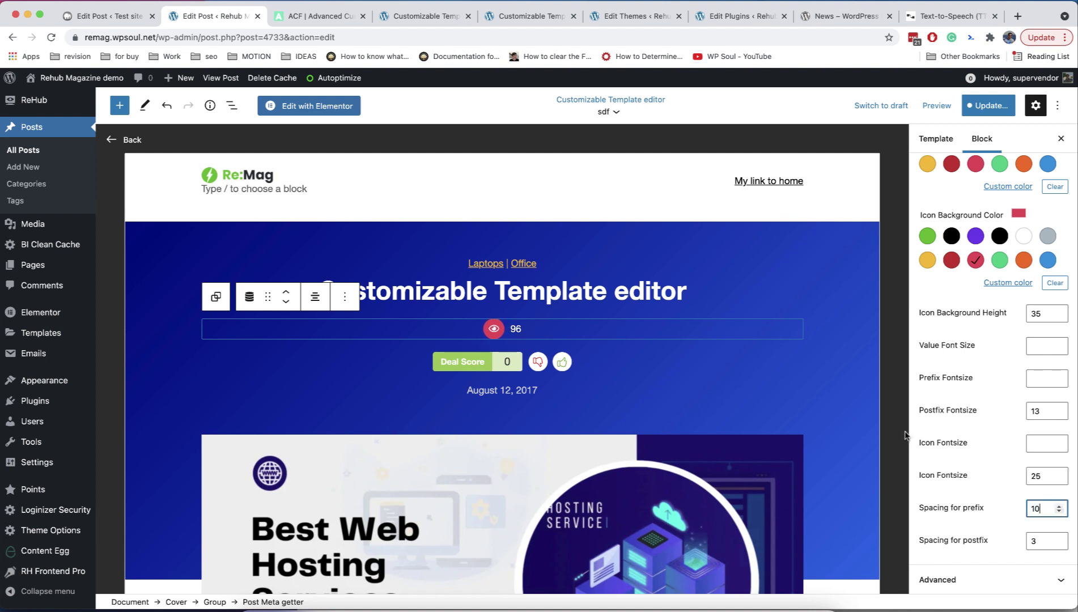
click(1057, 318)
click(1057, 318)
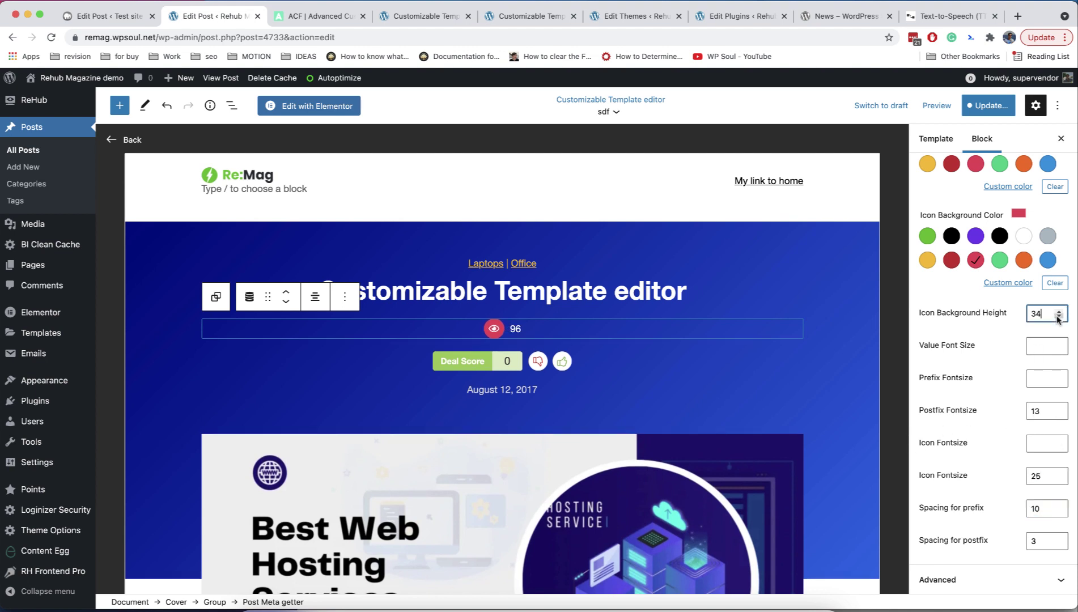
click(1057, 317)
click(1058, 317)
scroll(1027, 327, up, 3)
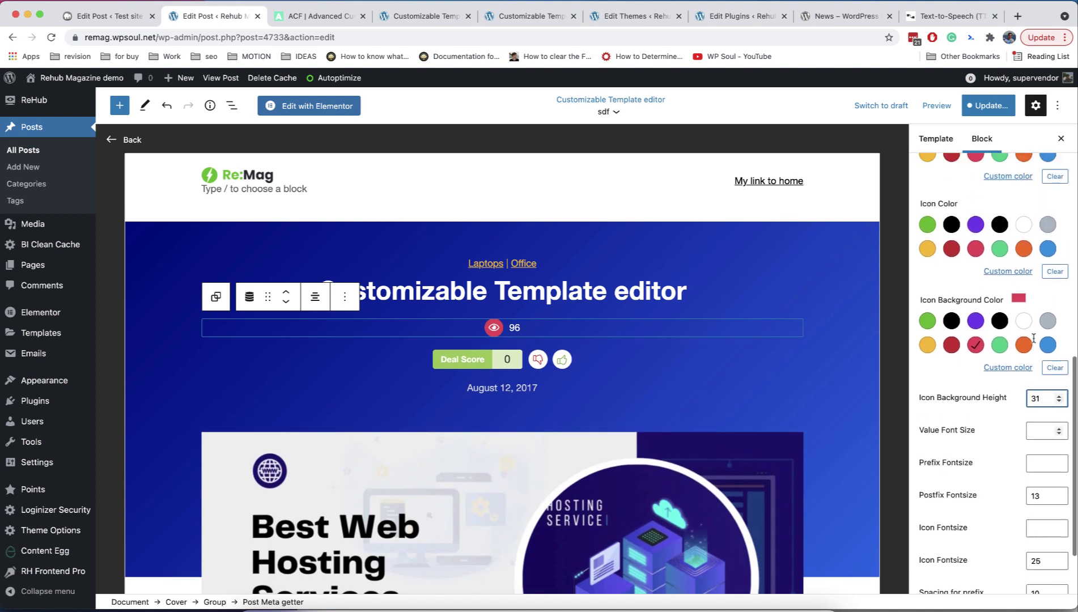
scroll(1008, 357, up, 6)
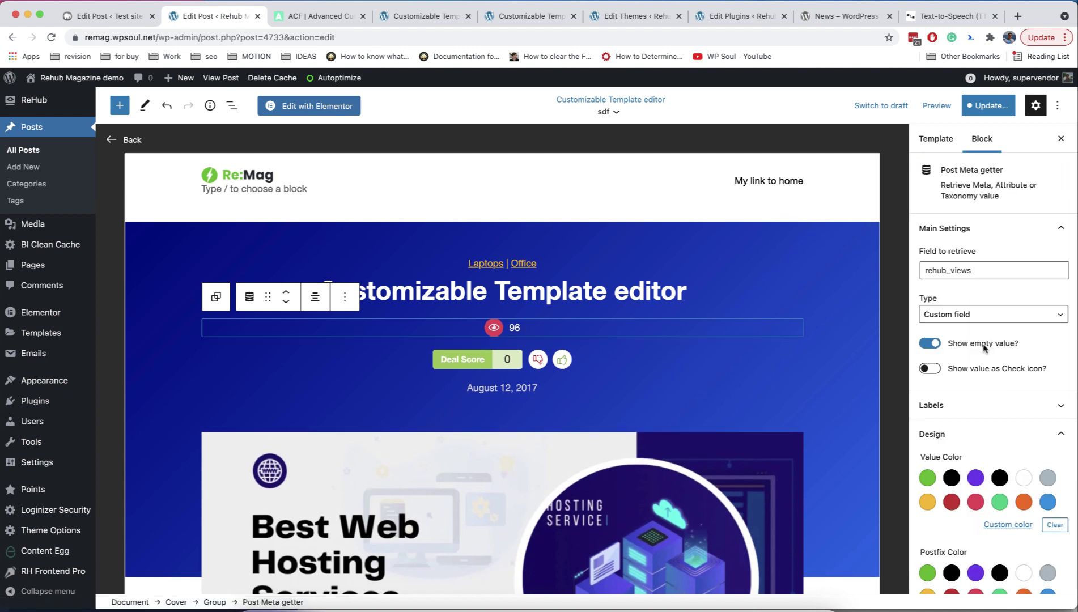
click(985, 315)
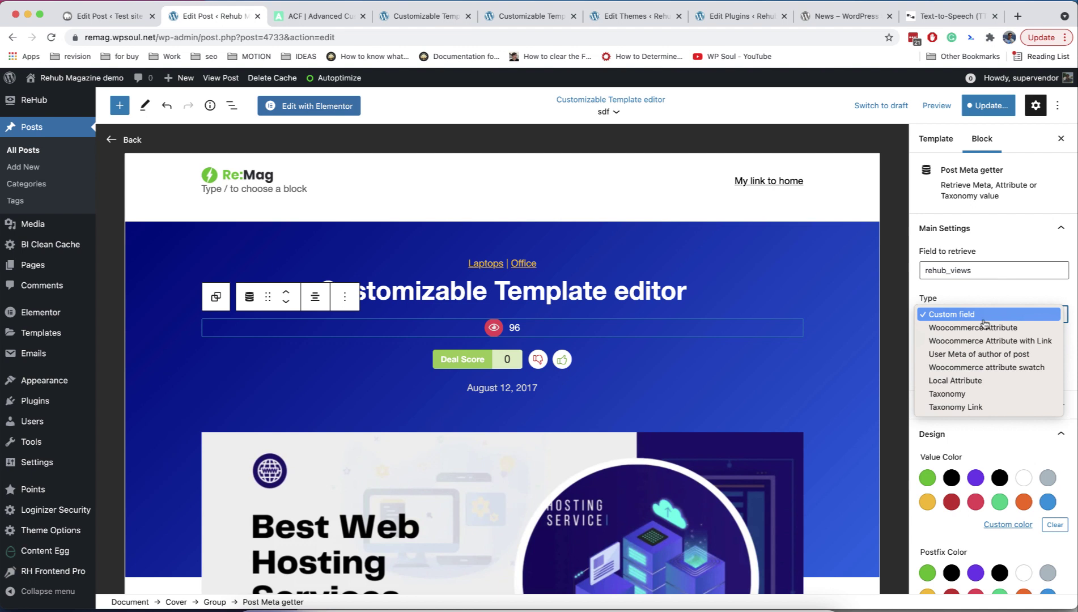
click(987, 406)
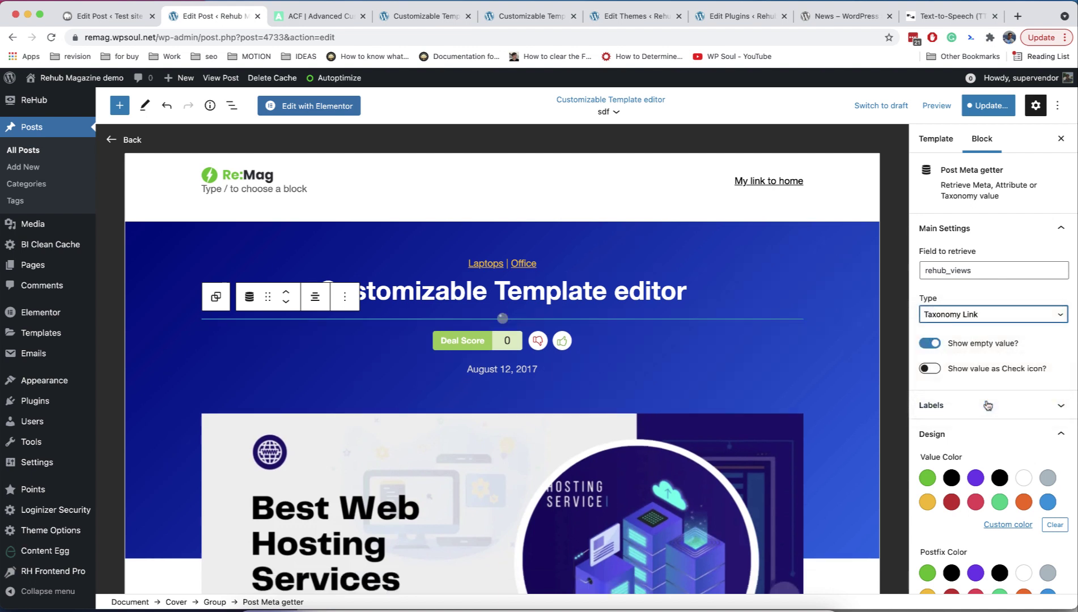
drag(982, 271, 909, 272)
text(tagcategory)
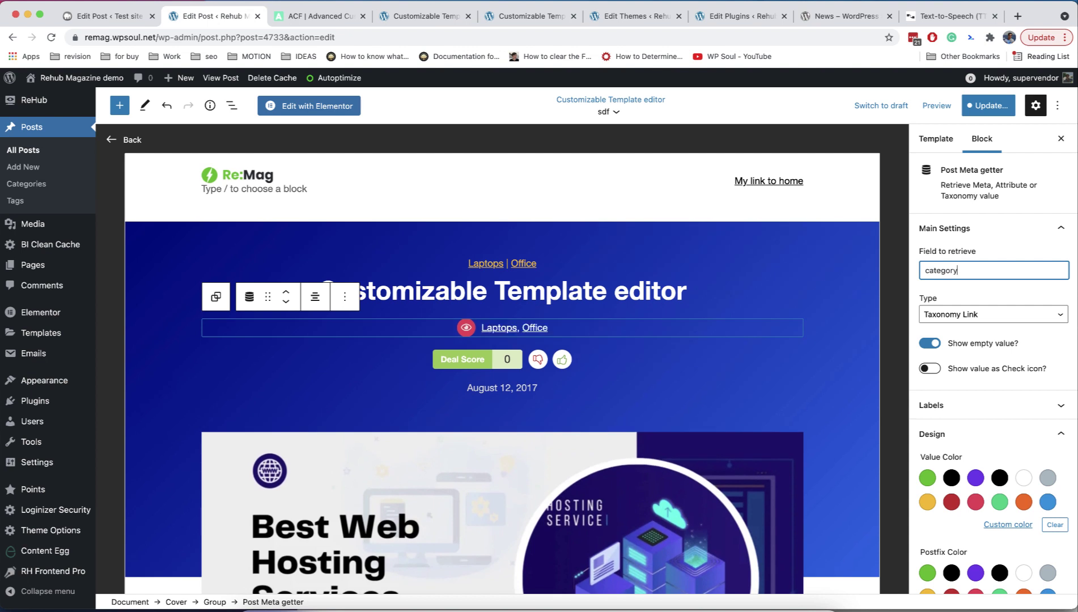
double_click(963, 270)
key(BackSpace)
click(889, 174)
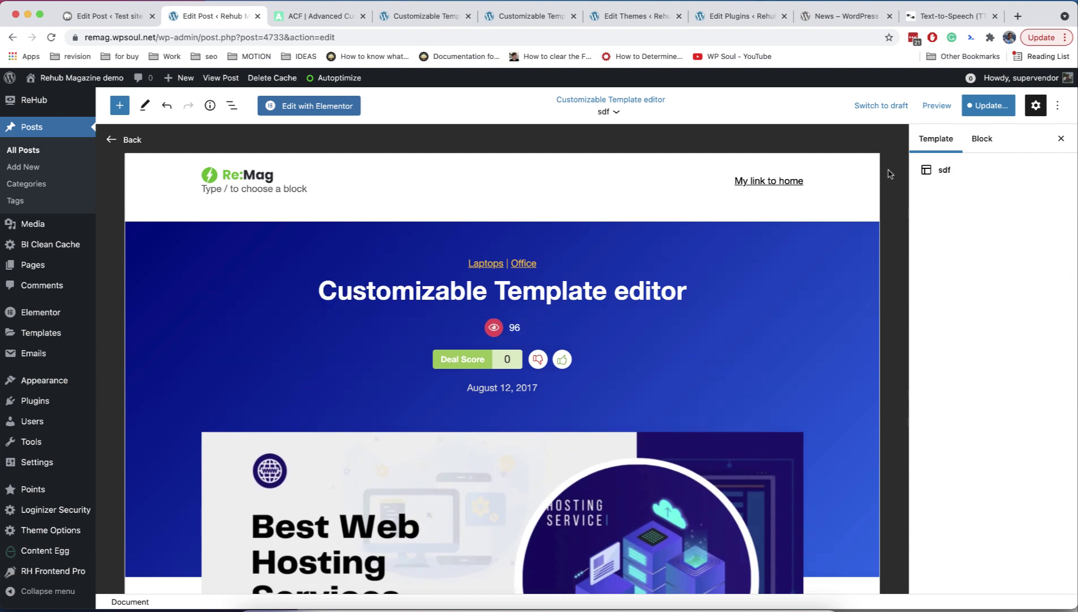
click(595, 358)
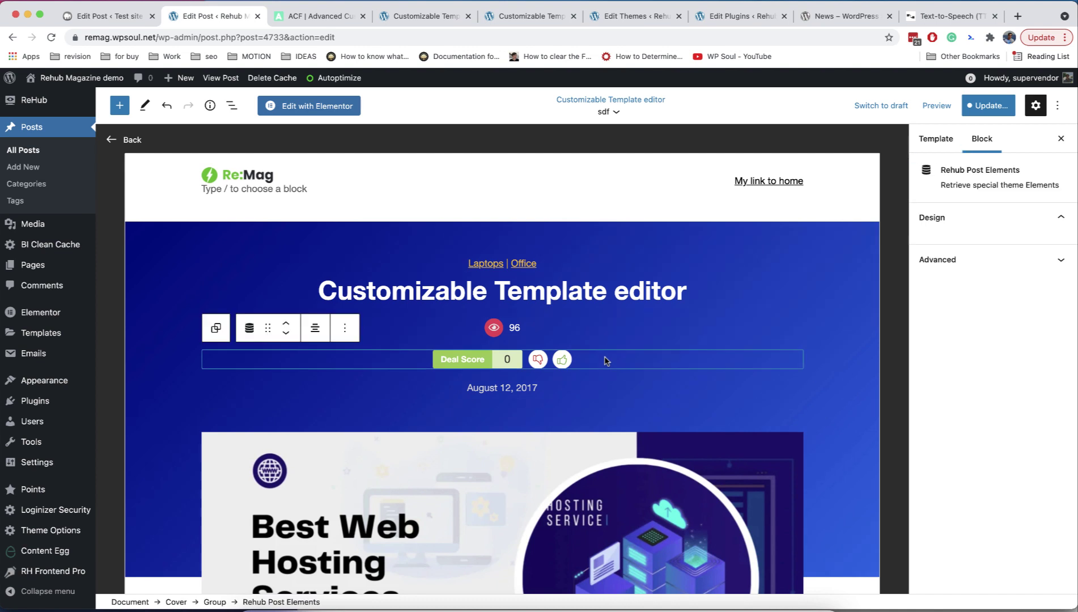
- Turn the views counter and Deal Score into columns, removing the spacer and empty column
shift+click(570, 330)
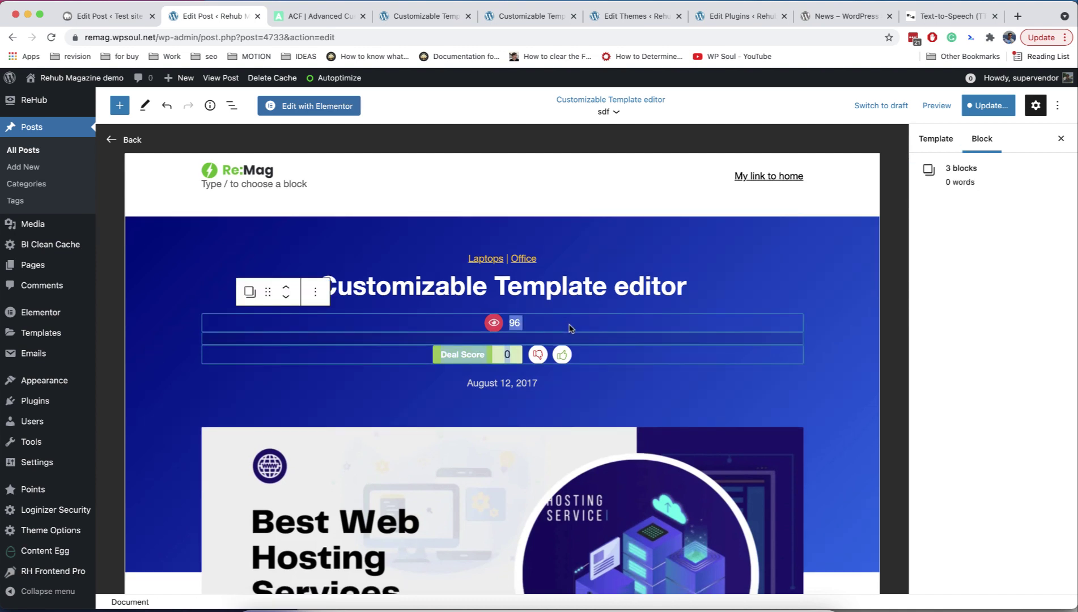
click(250, 292)
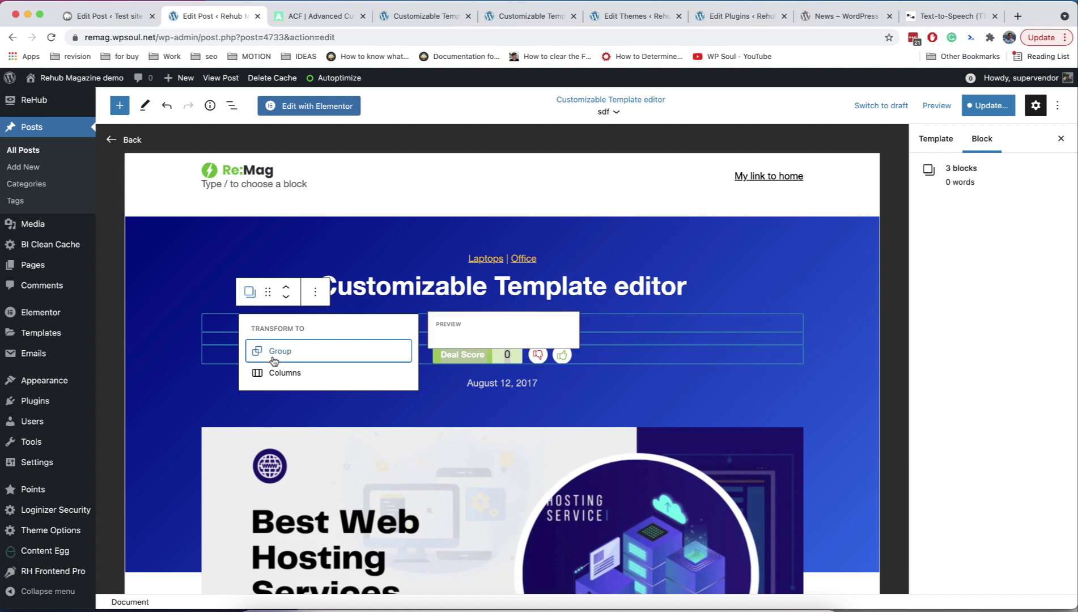
click(281, 372)
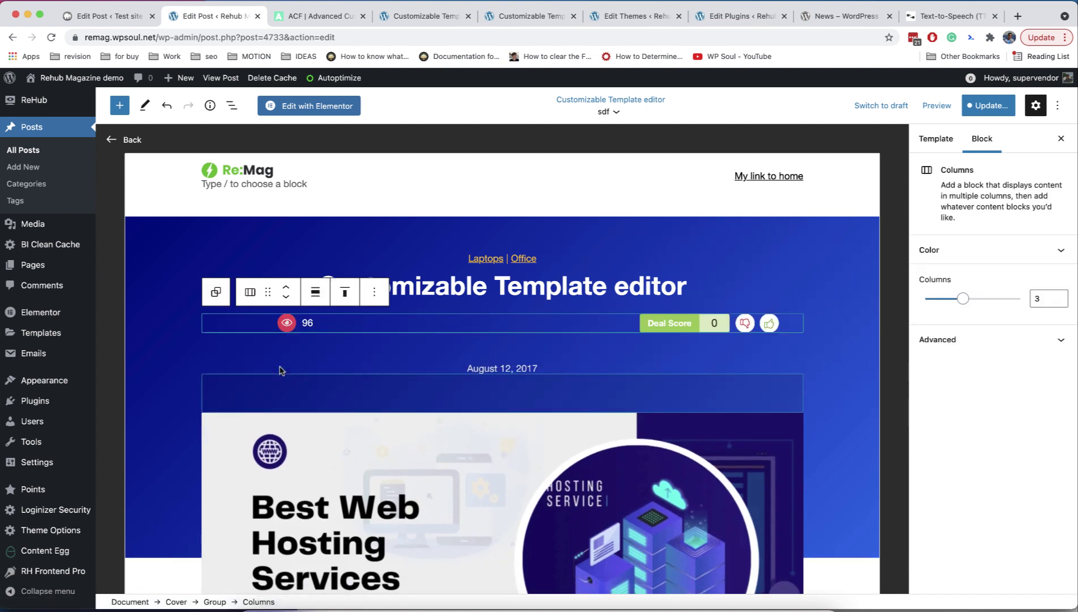
click(548, 326)
key(BackSpace)
click(555, 292)
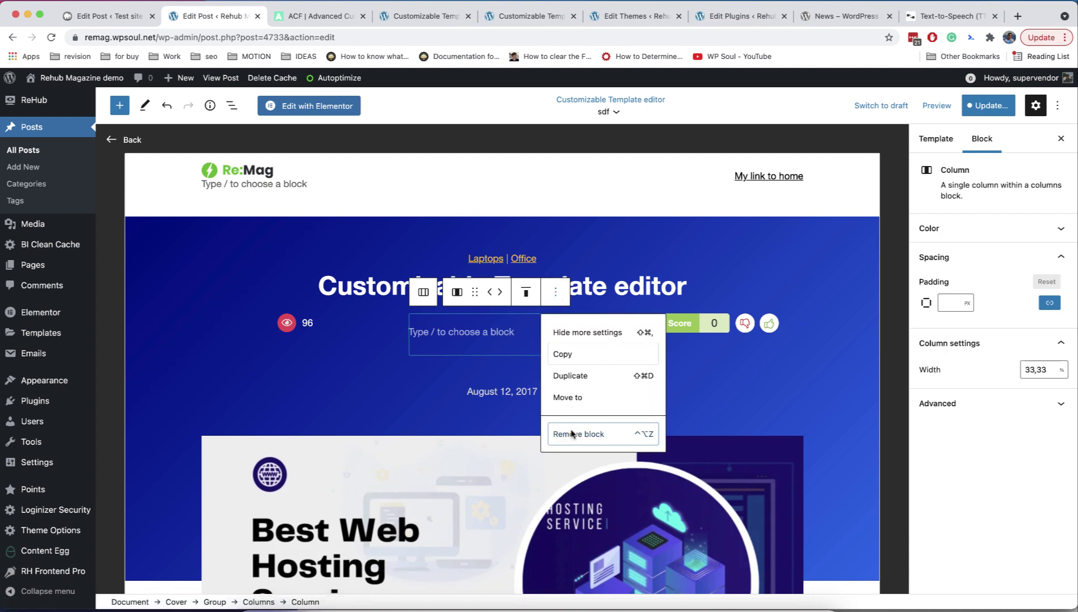
click(572, 434)
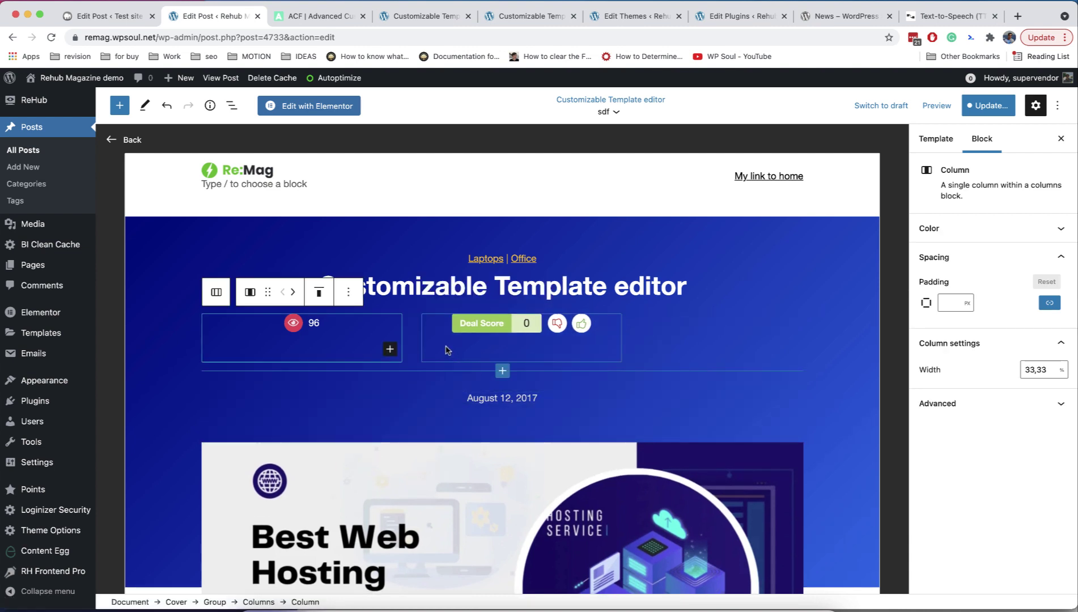
- Left-align both the views counter and the Deal Score
click(352, 326)
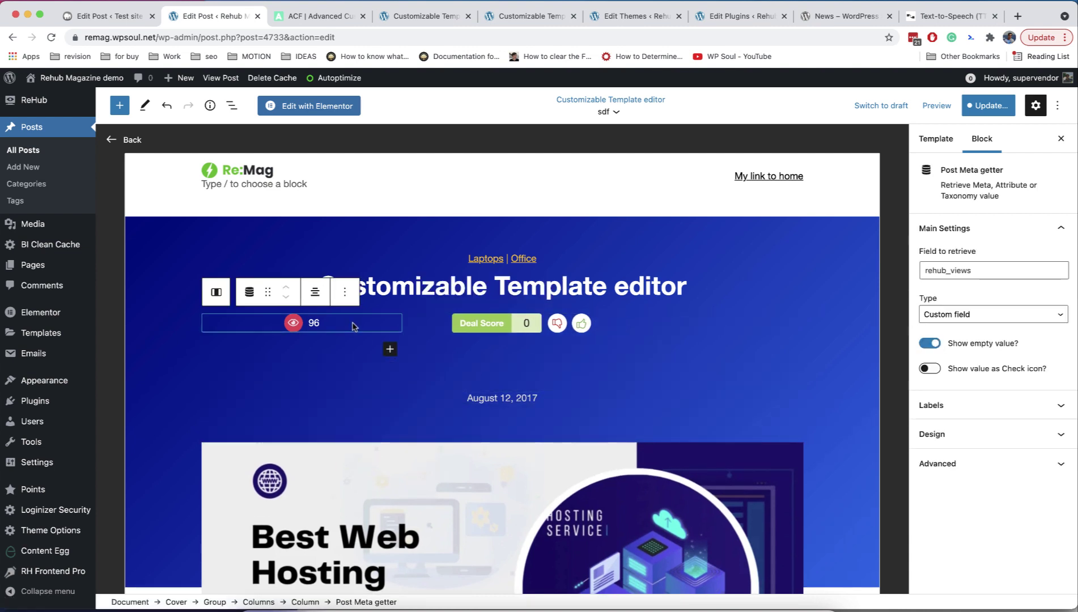
click(314, 293)
click(326, 333)
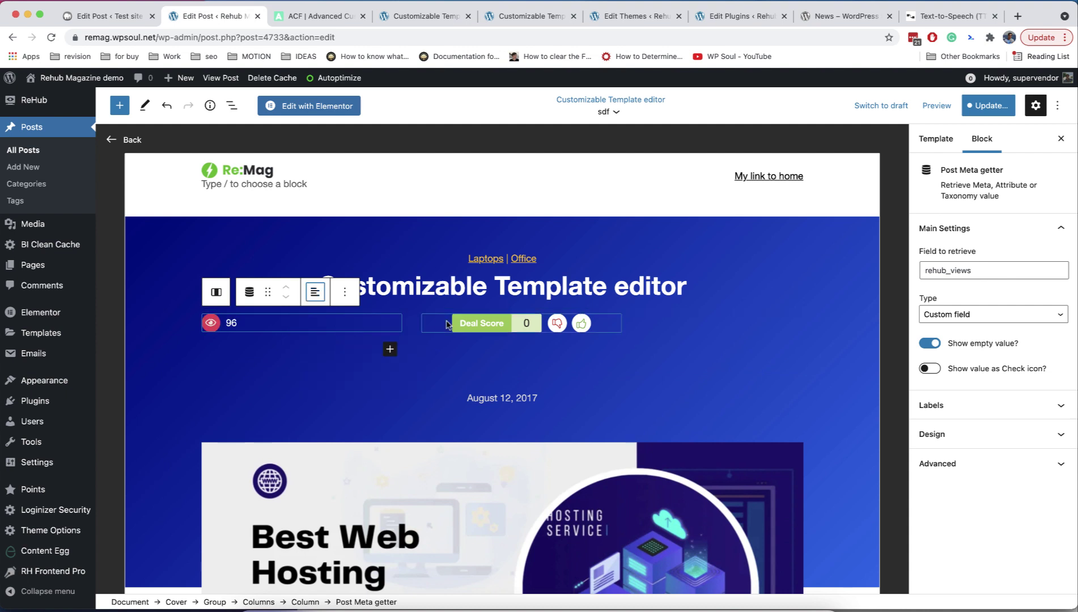
click(437, 325)
click(534, 292)
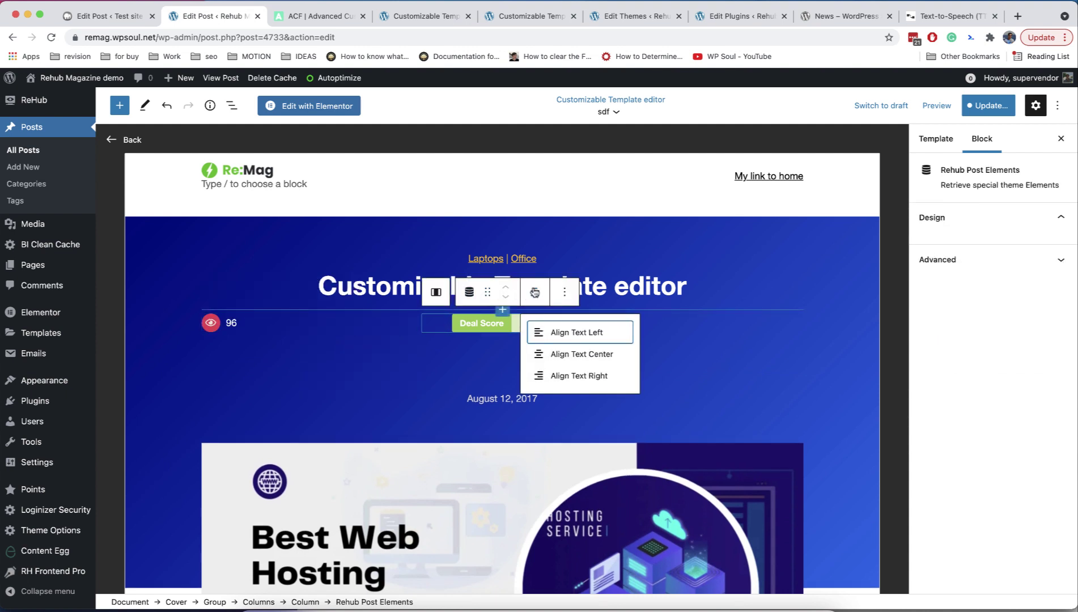
click(558, 339)
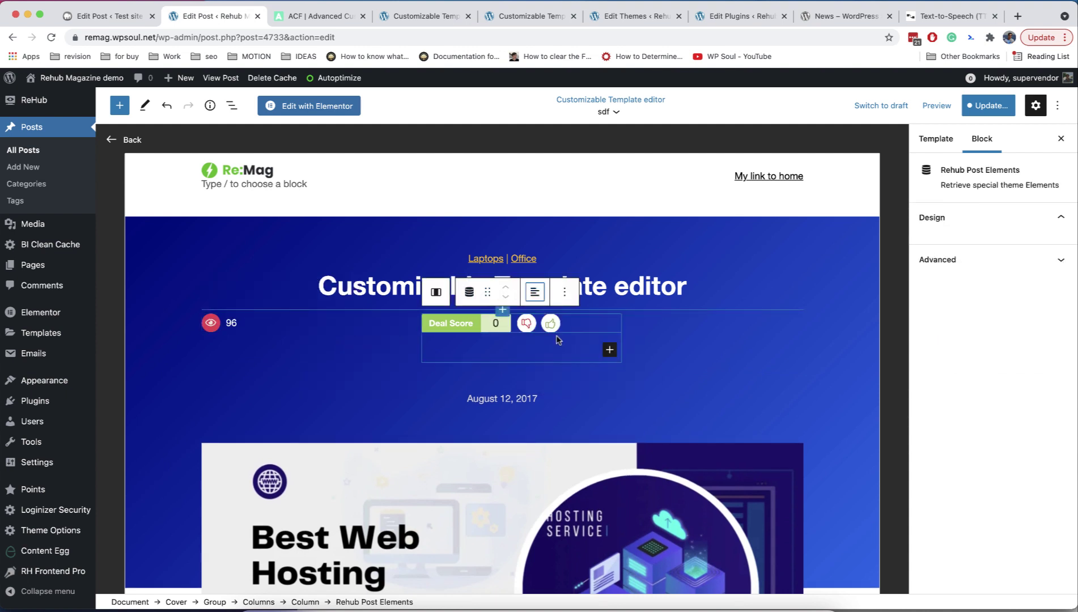
click(343, 333)
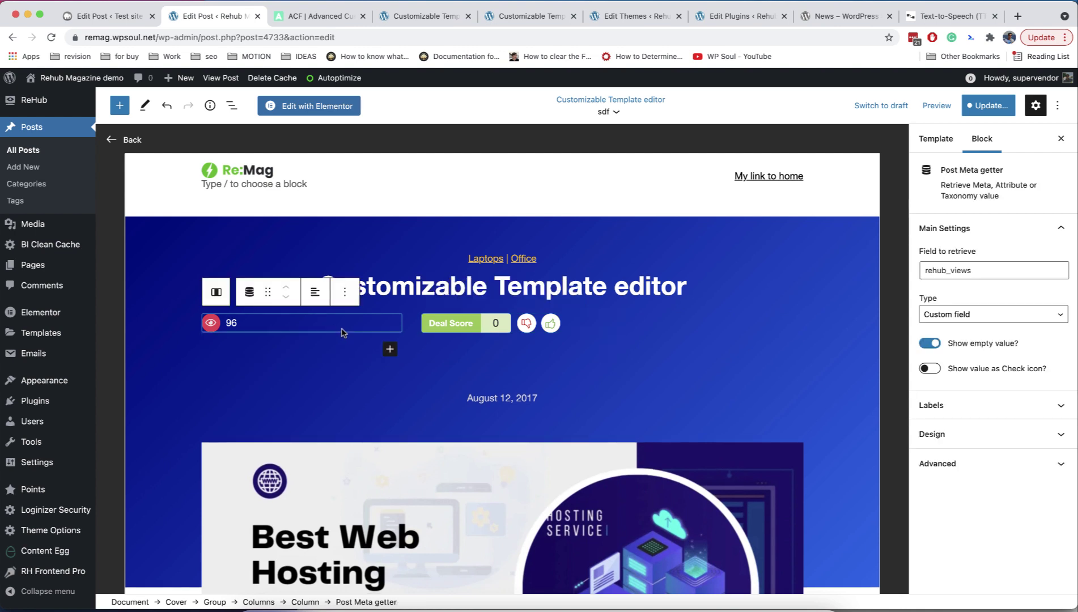
click(216, 291)
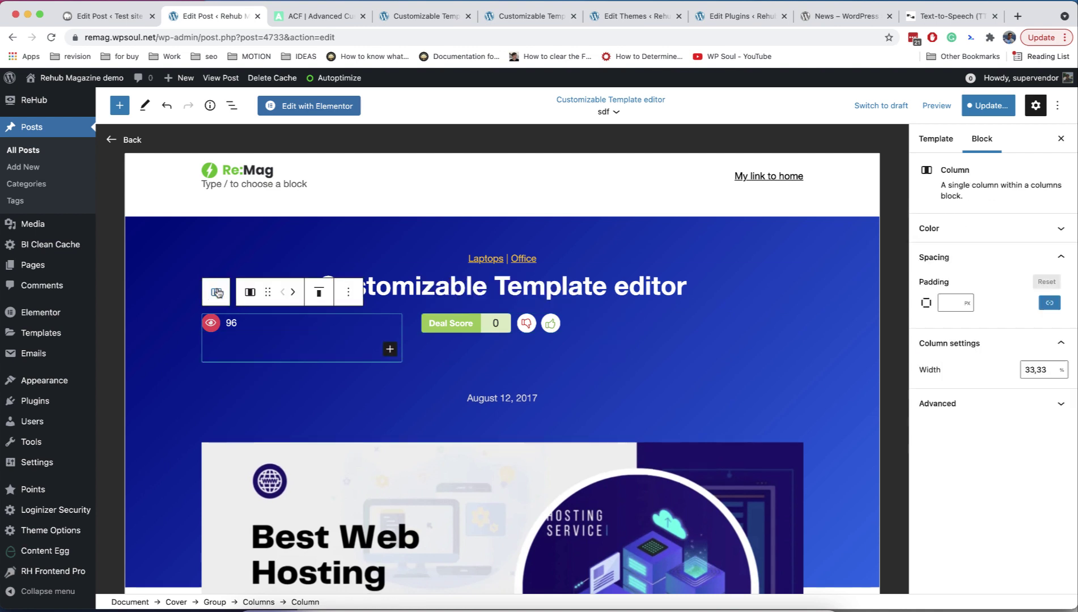
- Clear both columns' fixed widths and move the views column right of Deal Score
click(1040, 368)
key(BackSpace)
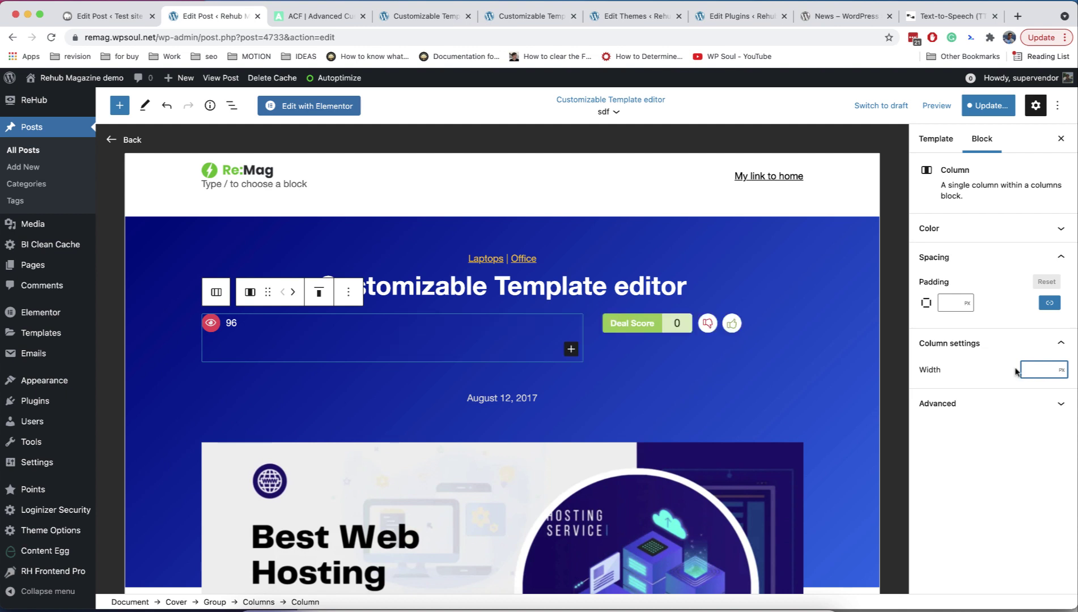
key(ctrl+z)
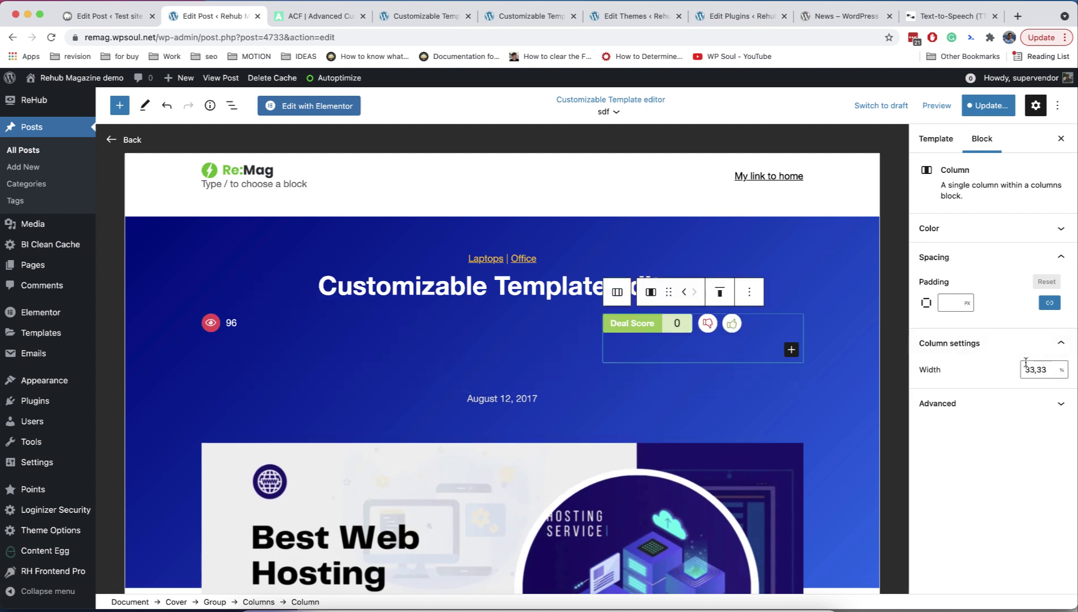
click(1050, 369)
key(BackSpace)
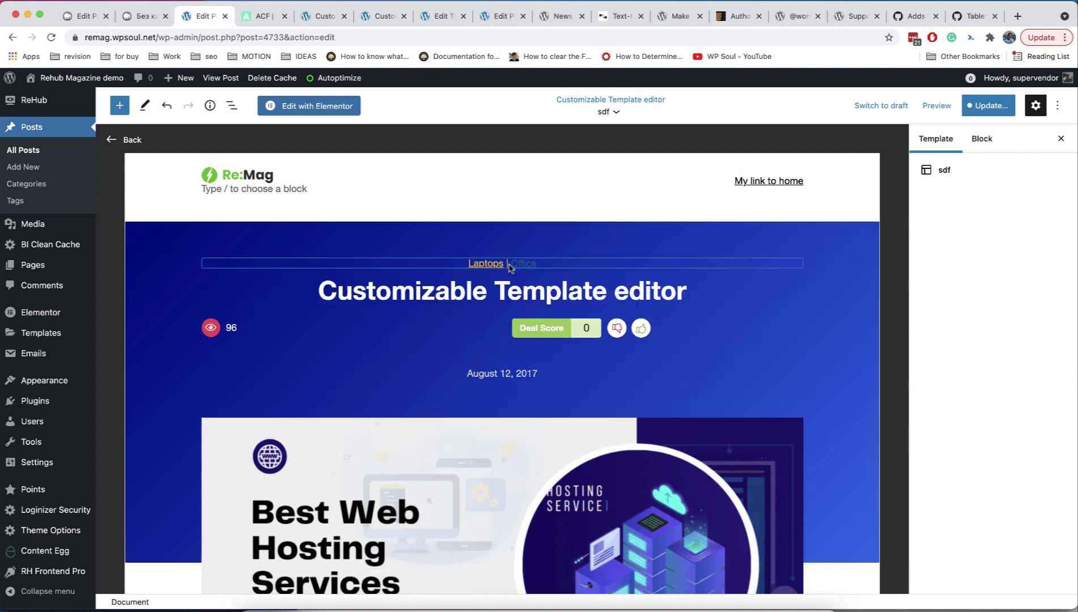
click(399, 326)
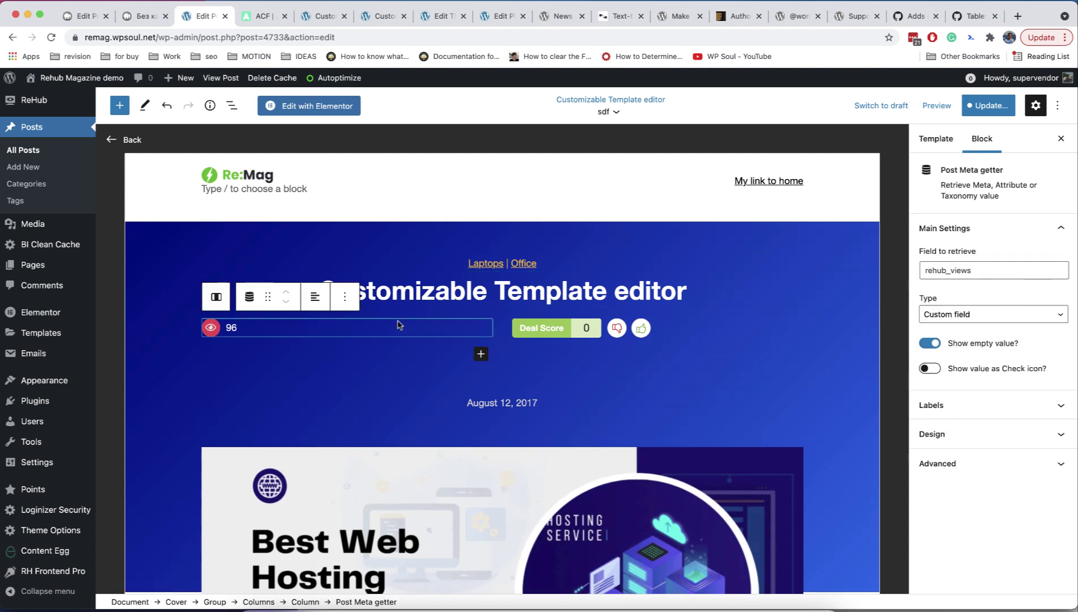
click(216, 299)
click(295, 296)
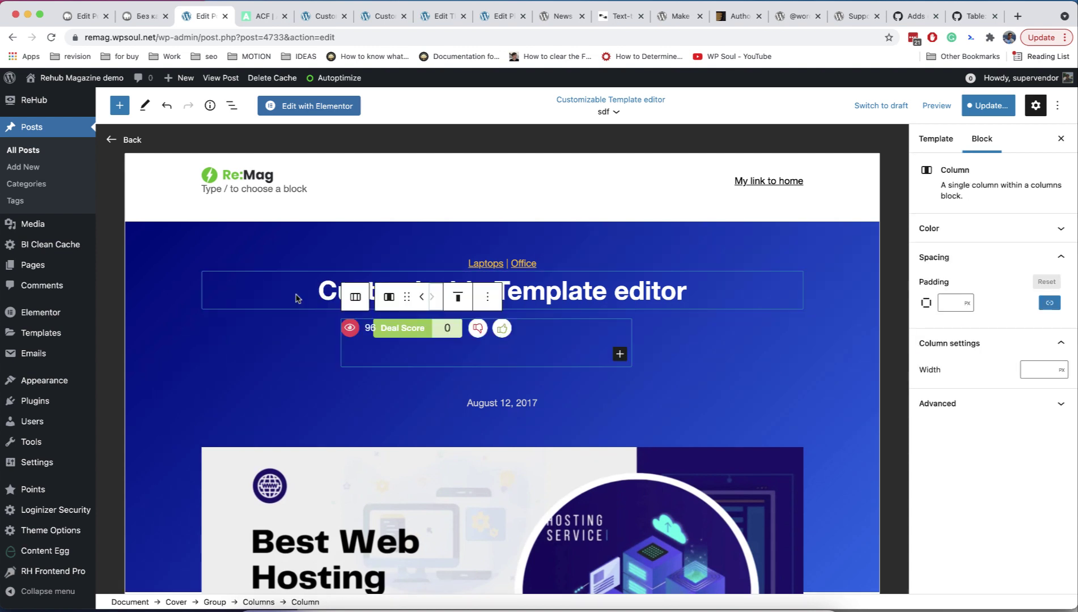
- Right-align Deal Score and expand the label options of the 96 views meta
click(351, 332)
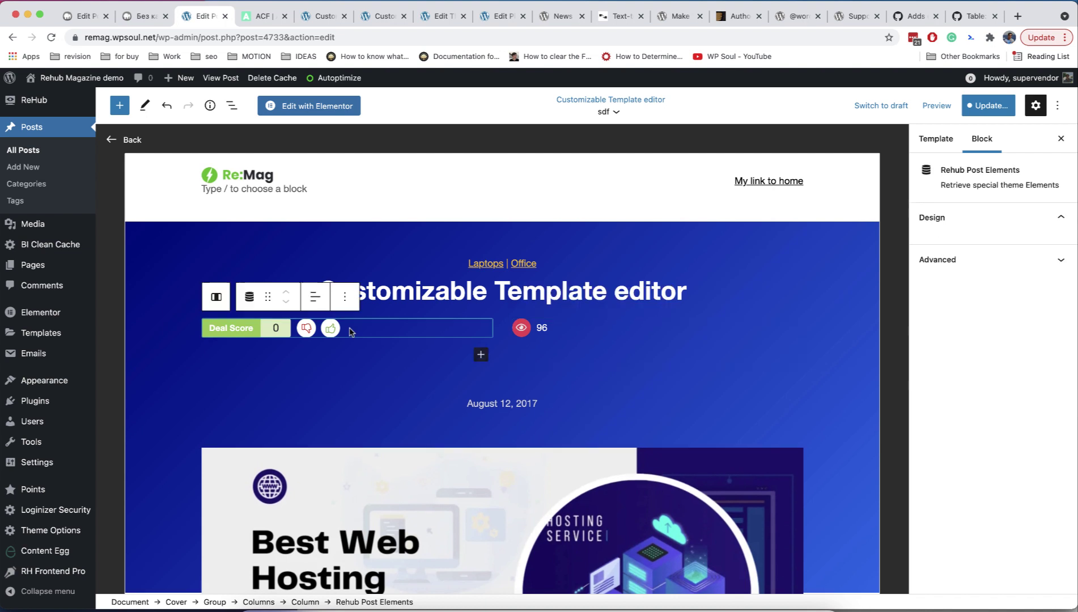
click(315, 296)
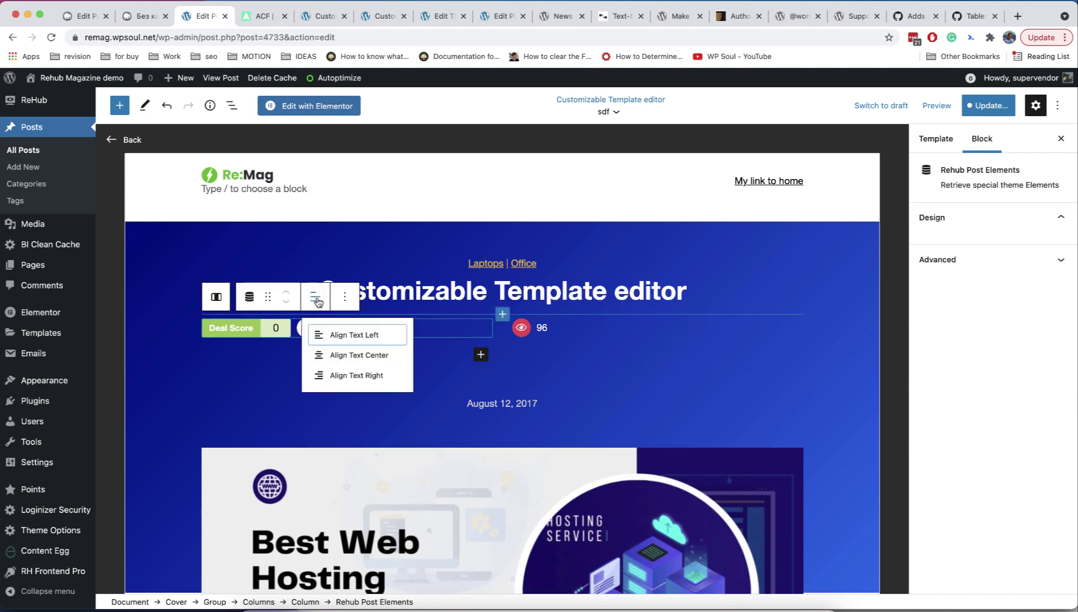
click(357, 379)
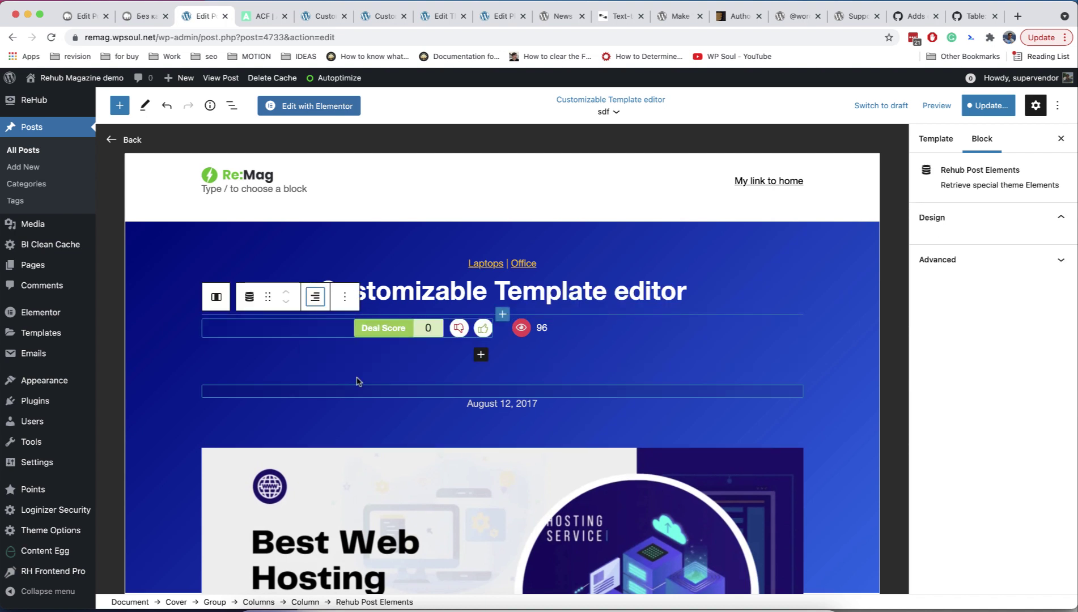
click(596, 332)
click(952, 404)
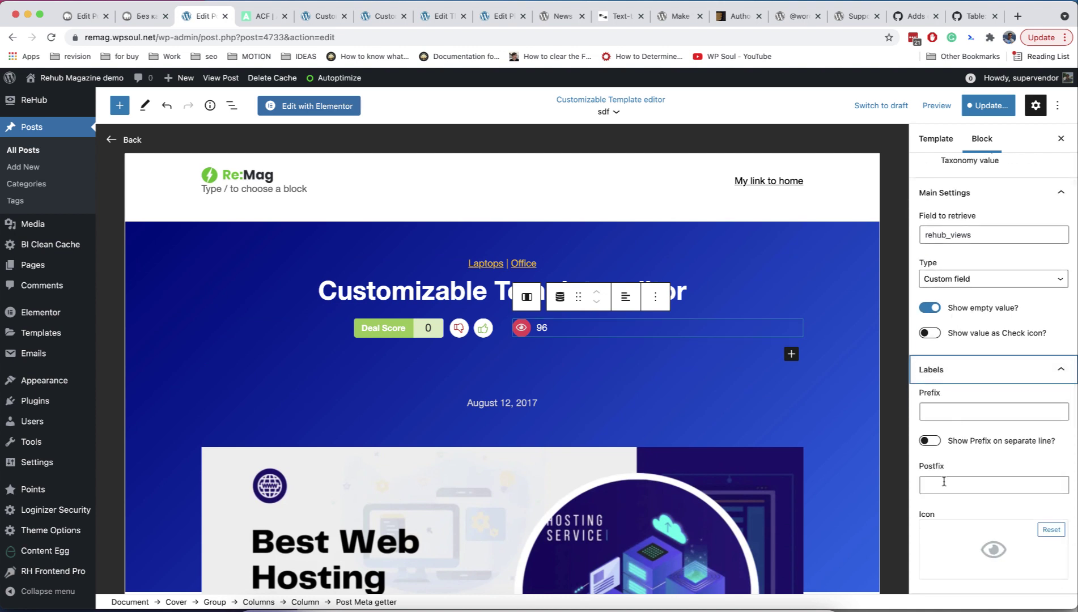
- Add a 'views' postfix so the counter reads '96 views'
click(944, 483)
text(views)
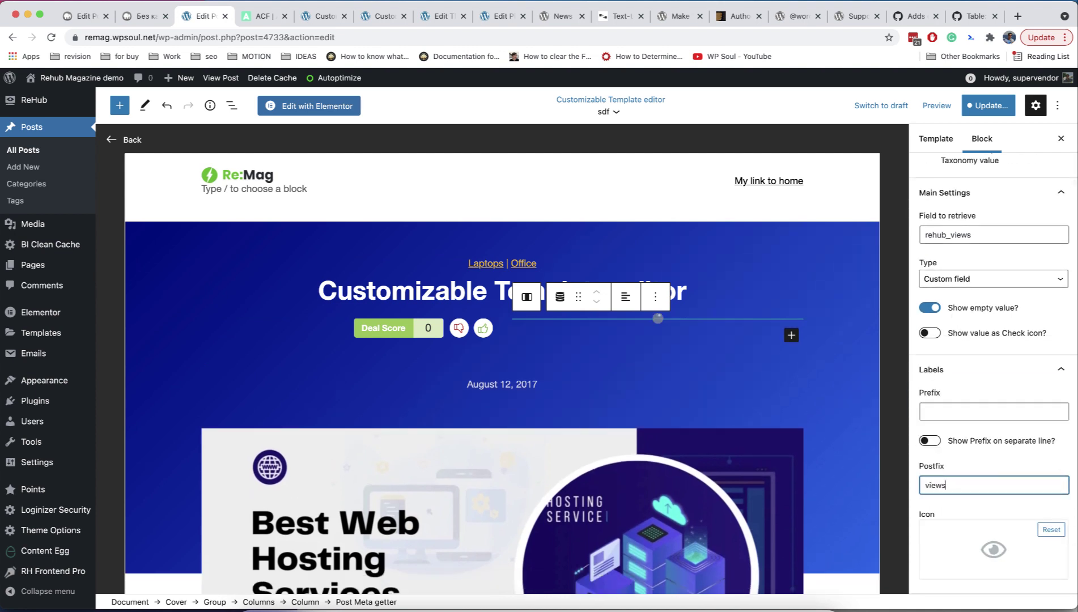
click(676, 236)
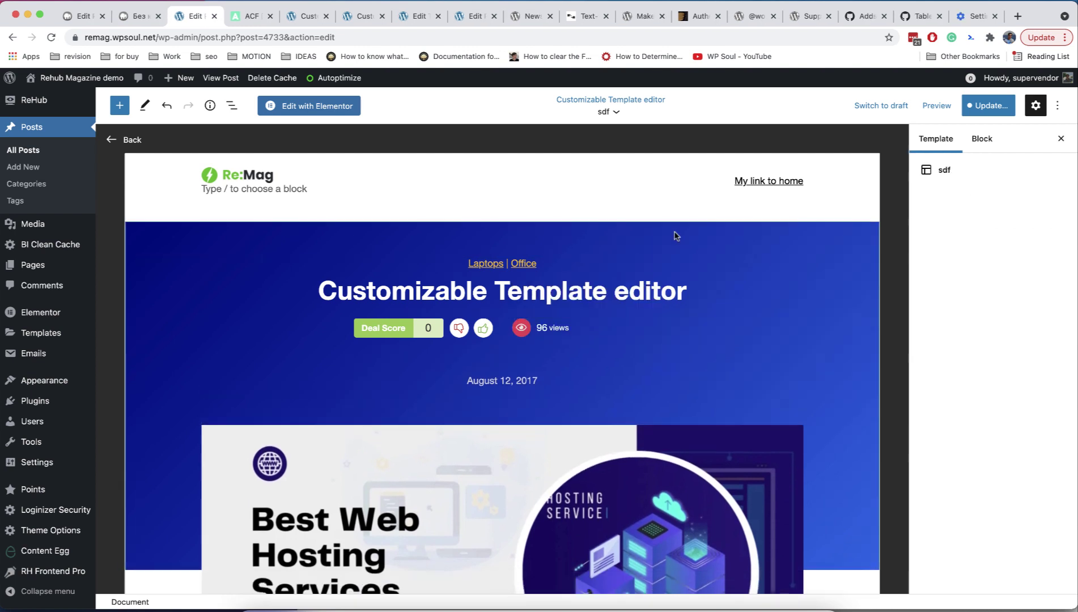
- Turn on 'Text center align on Mobiles' for both the Deal Score and views columns
click(460, 331)
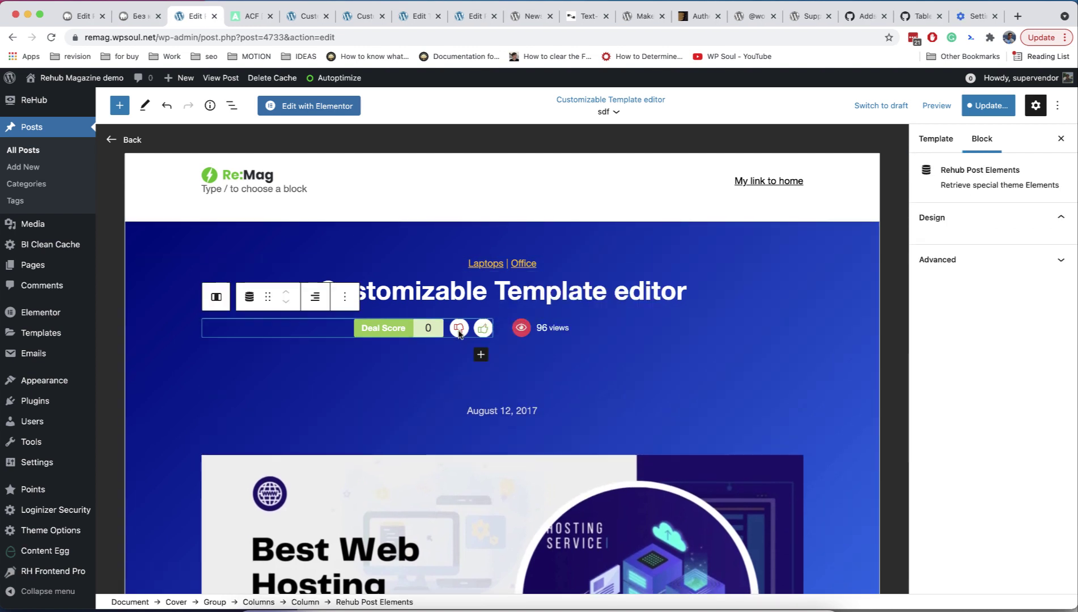
click(216, 296)
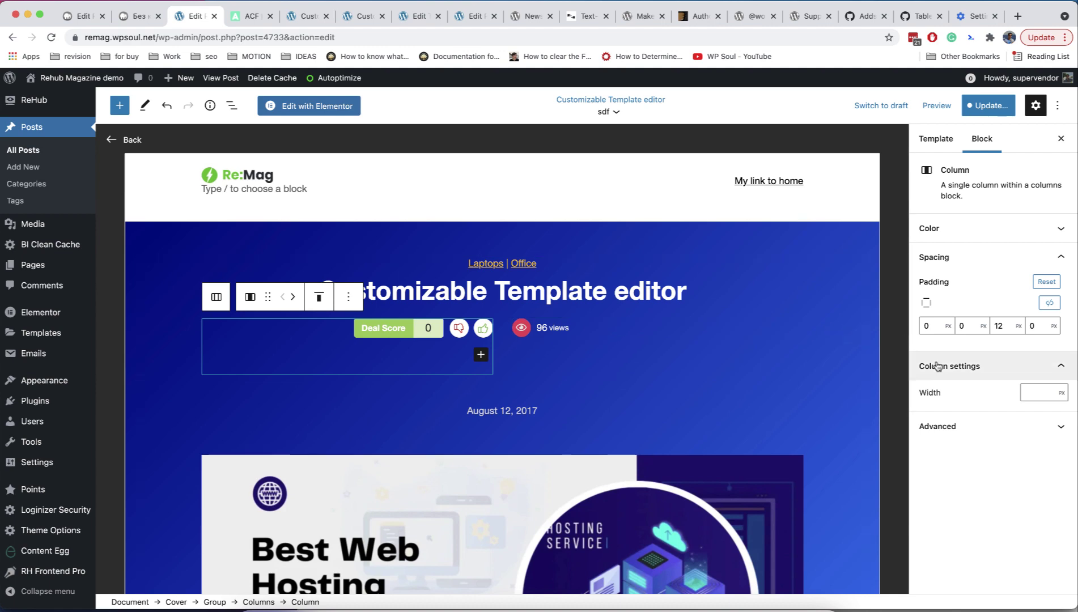
click(941, 426)
scroll(935, 488, down, 4)
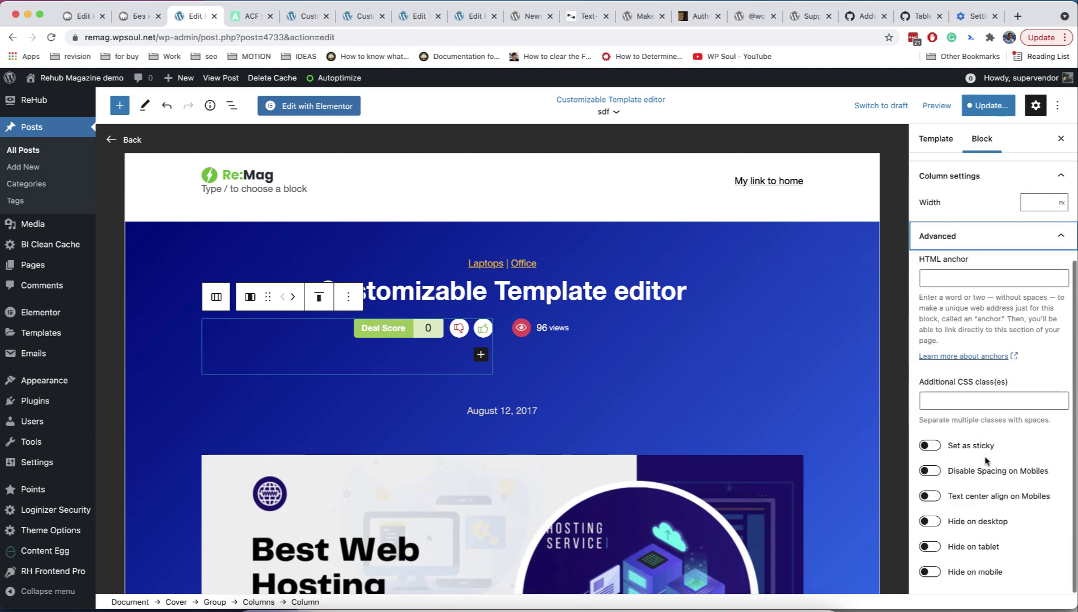
click(929, 497)
click(547, 328)
click(526, 296)
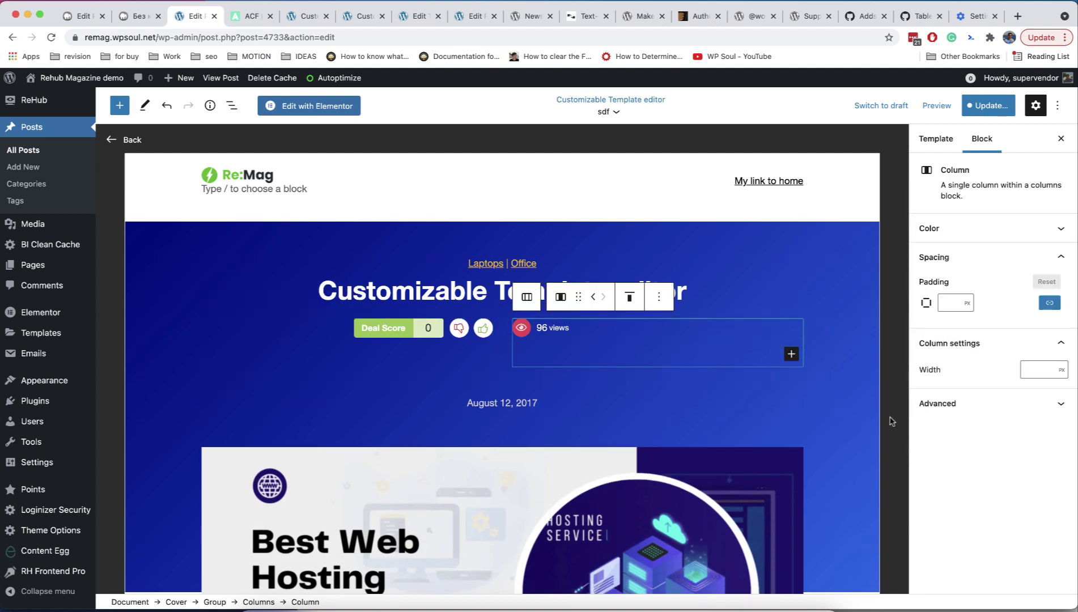
click(953, 410)
scroll(960, 447, down, 3)
click(932, 496)
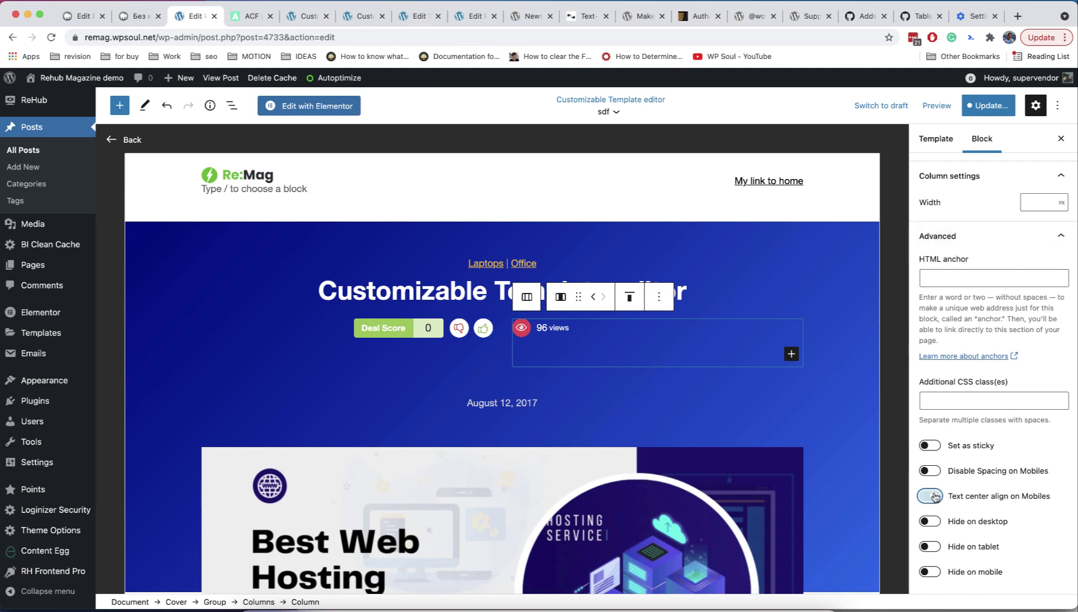
key(super+5)
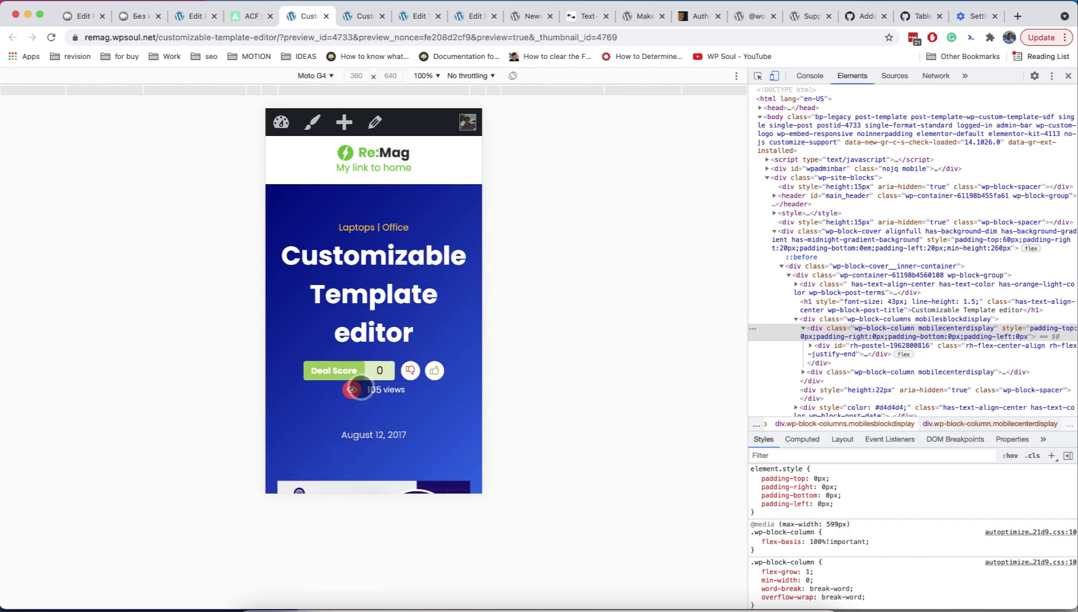
click(191, 20)
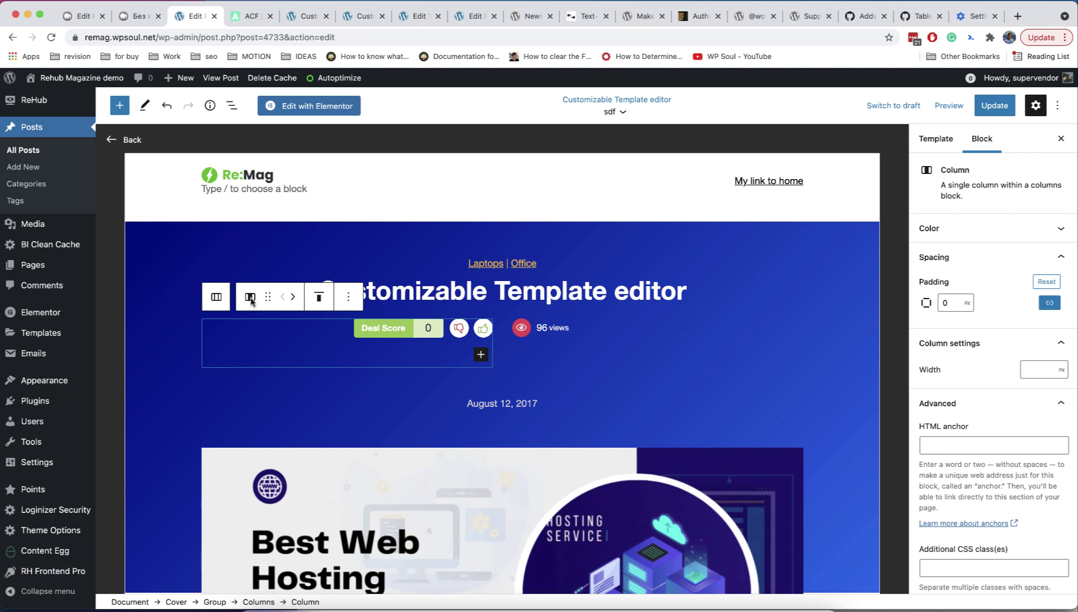
- Unlink the padding sides and set the Deal Score column's bottom padding to 12 px
key(super+s)
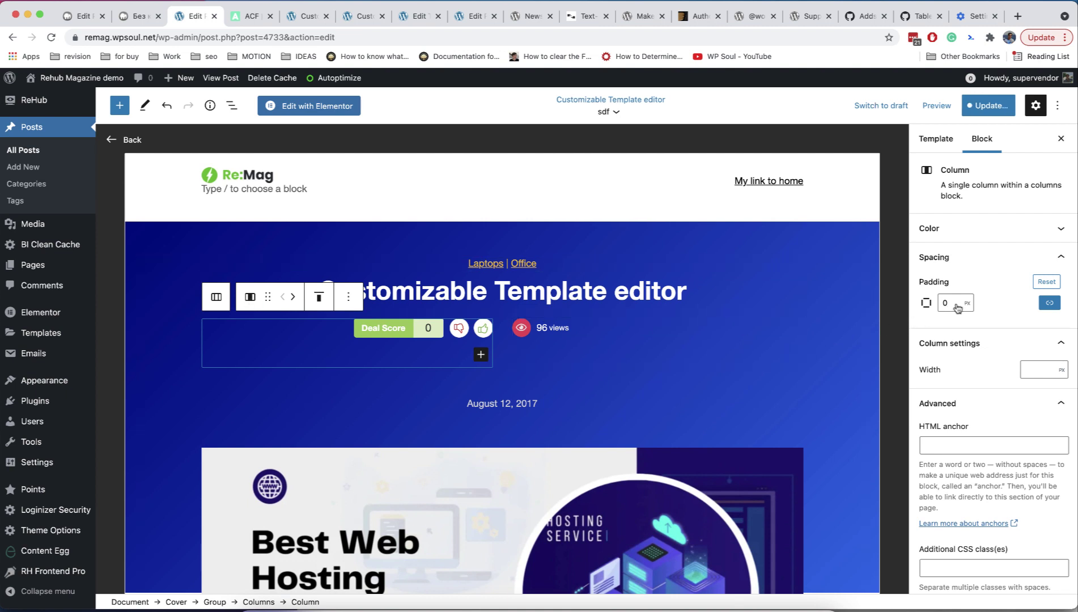
click(1049, 303)
click(996, 323)
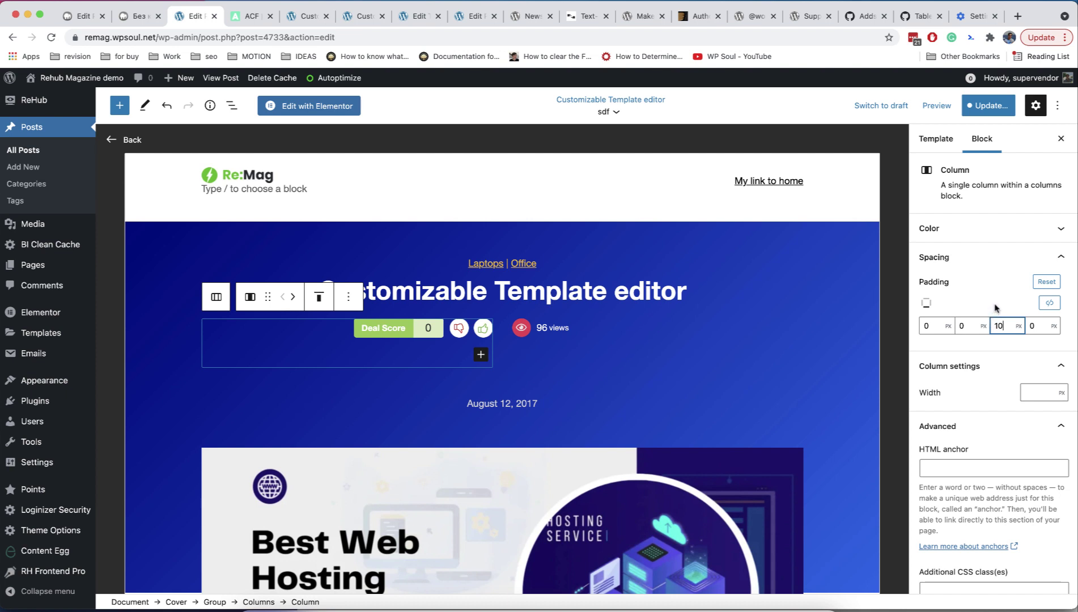
key(BackSpace)
text(2)
- Save the post together with the template and return to the mobile preview
click(989, 105)
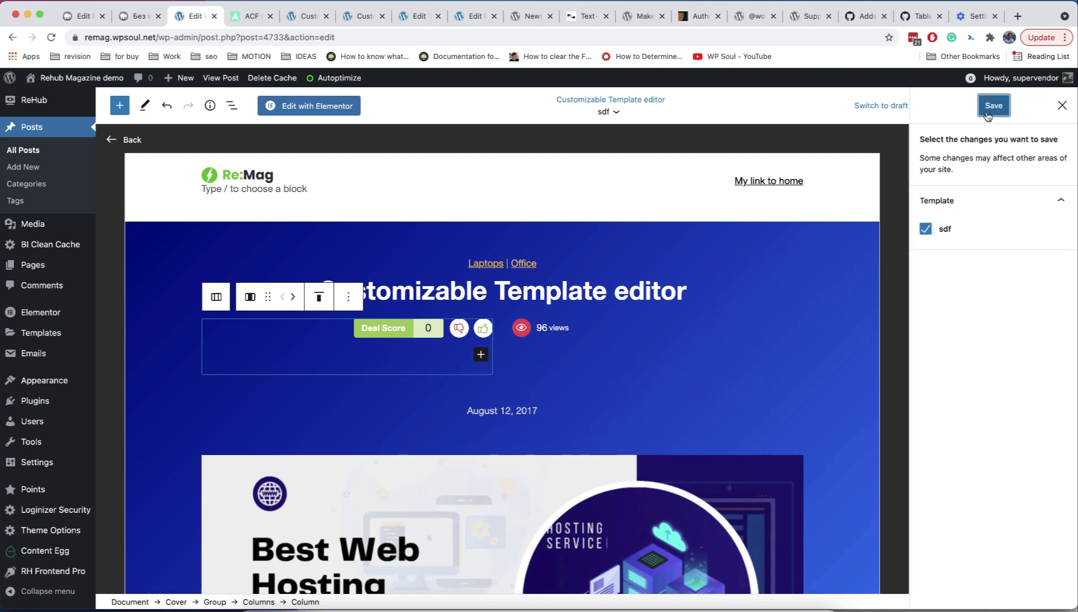
click(991, 105)
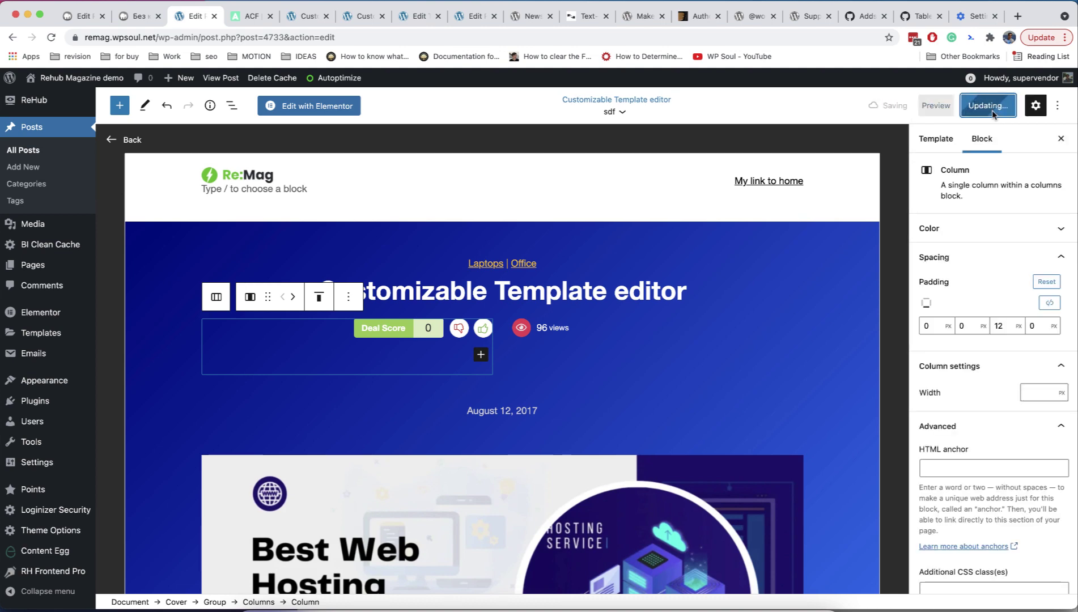
click(300, 17)
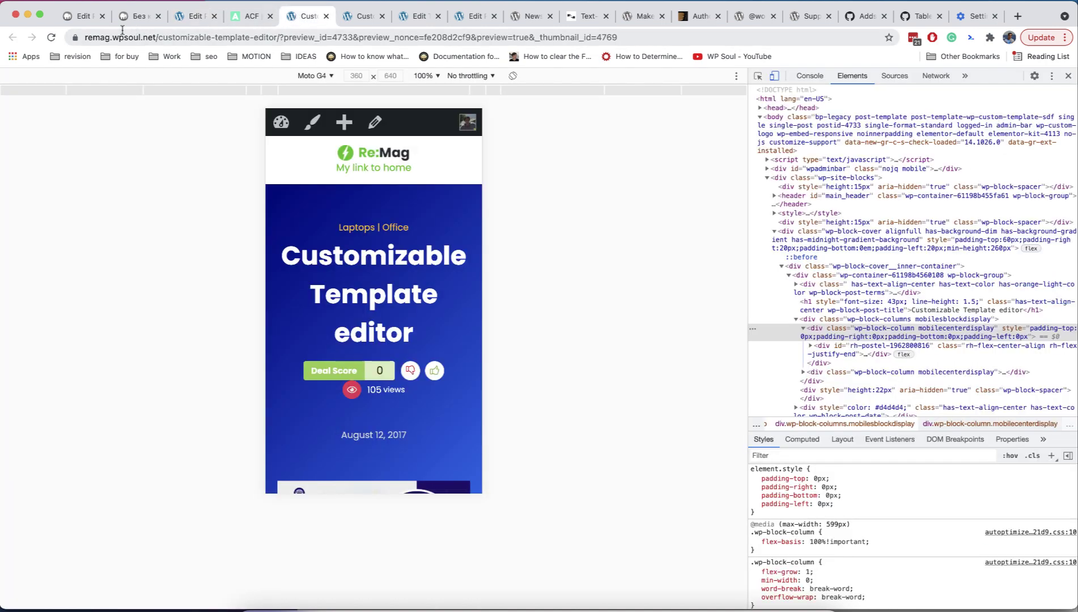
- Reload the preview, then insert a Query Loop with Image, Date & Title in grid view
click(52, 37)
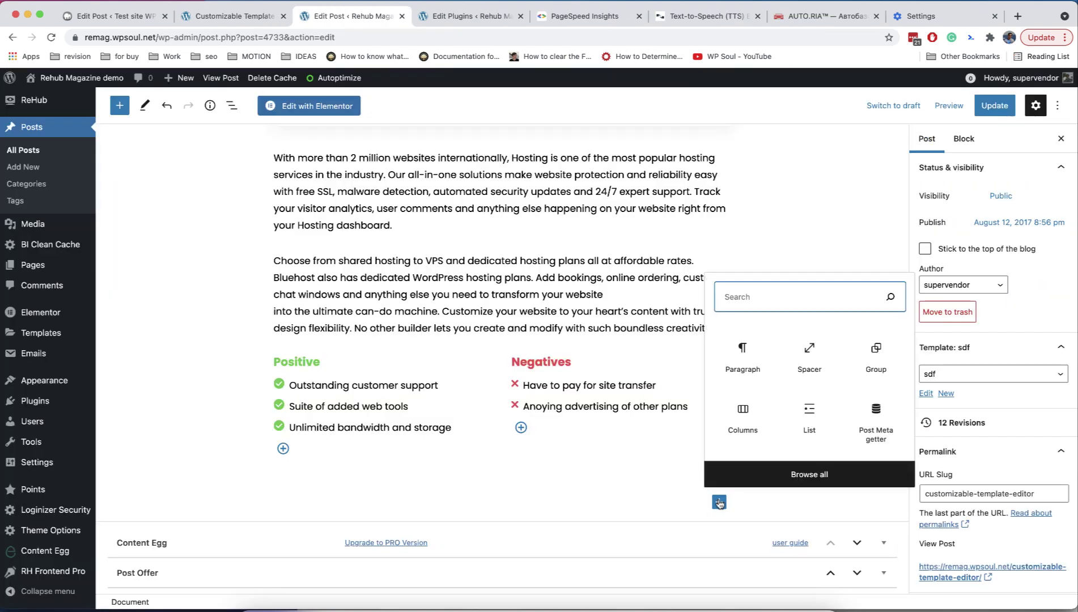
text(quer)
click(748, 363)
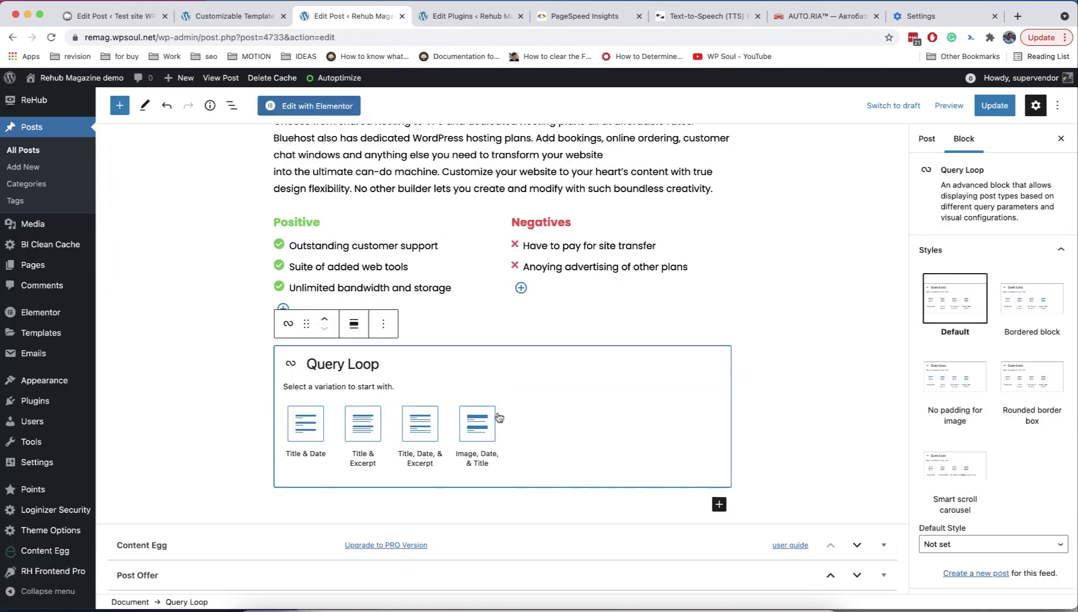
click(477, 422)
scroll(477, 421, down, 2)
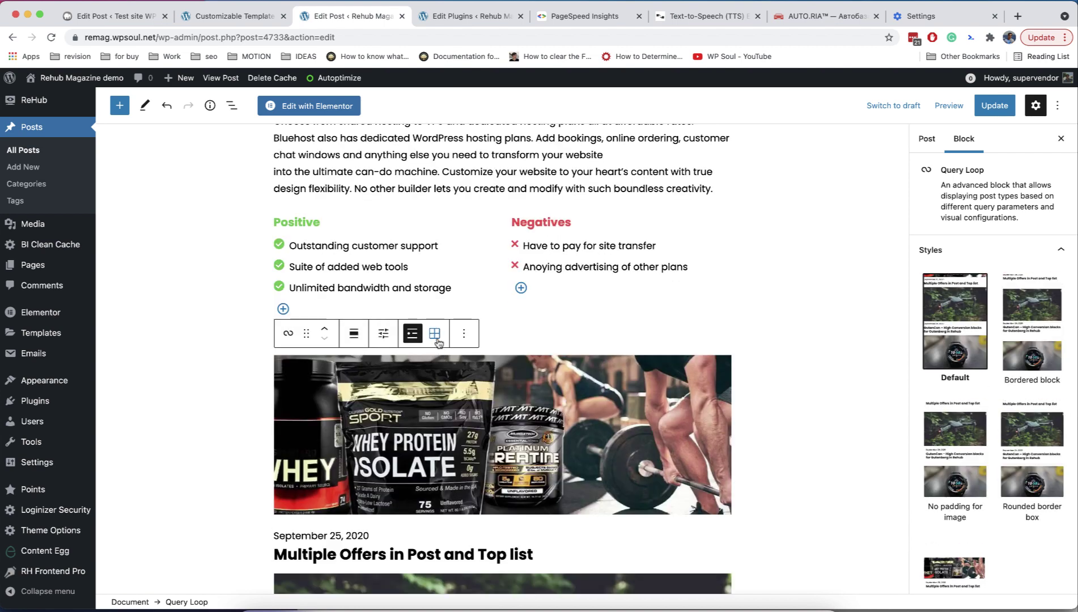
click(435, 334)
- Make the Query Loop post titles H3 headings
click(380, 474)
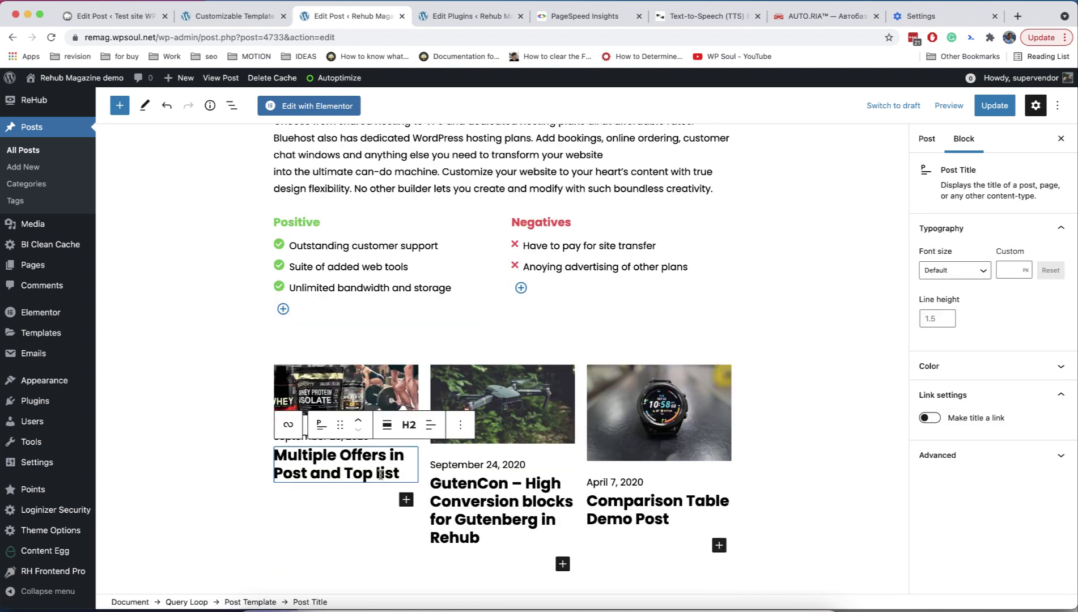
click(408, 425)
click(467, 461)
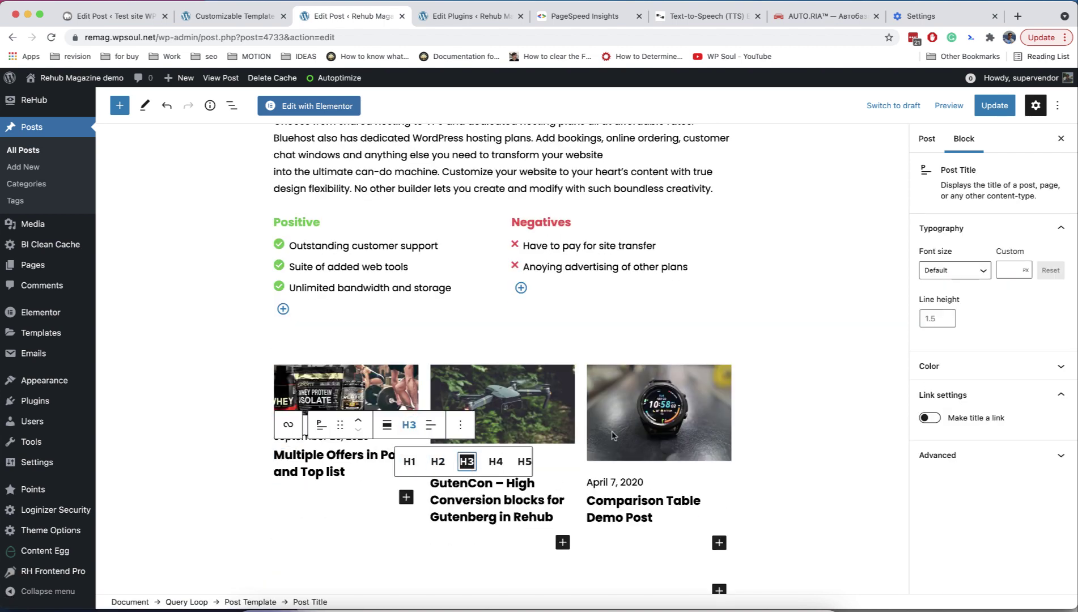
- Give the post cards the Rounded border box style with edge-to-edge images
click(706, 437)
click(686, 481)
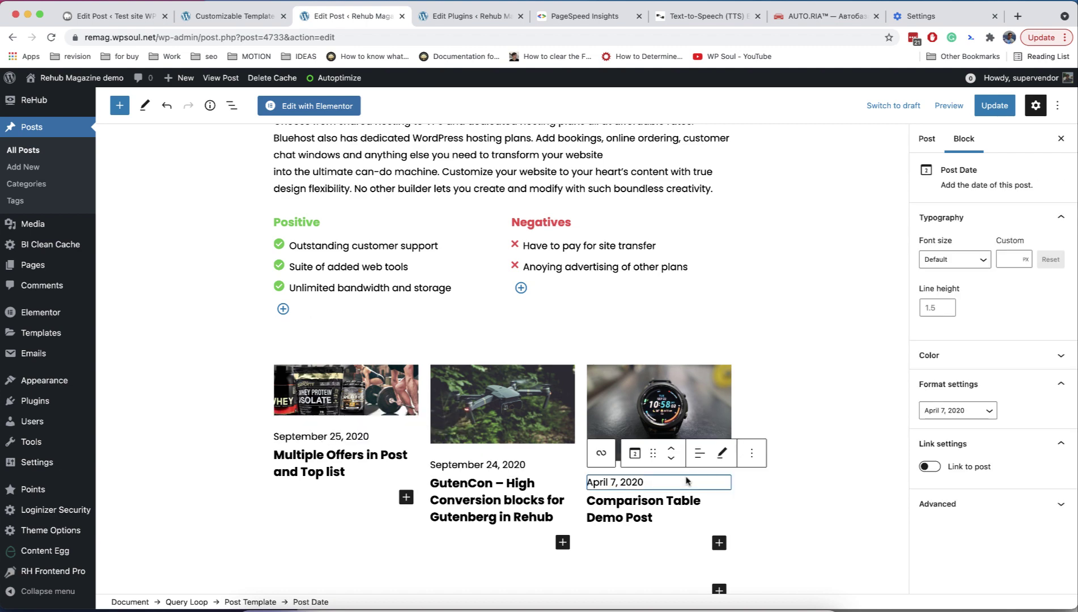
click(601, 452)
click(288, 332)
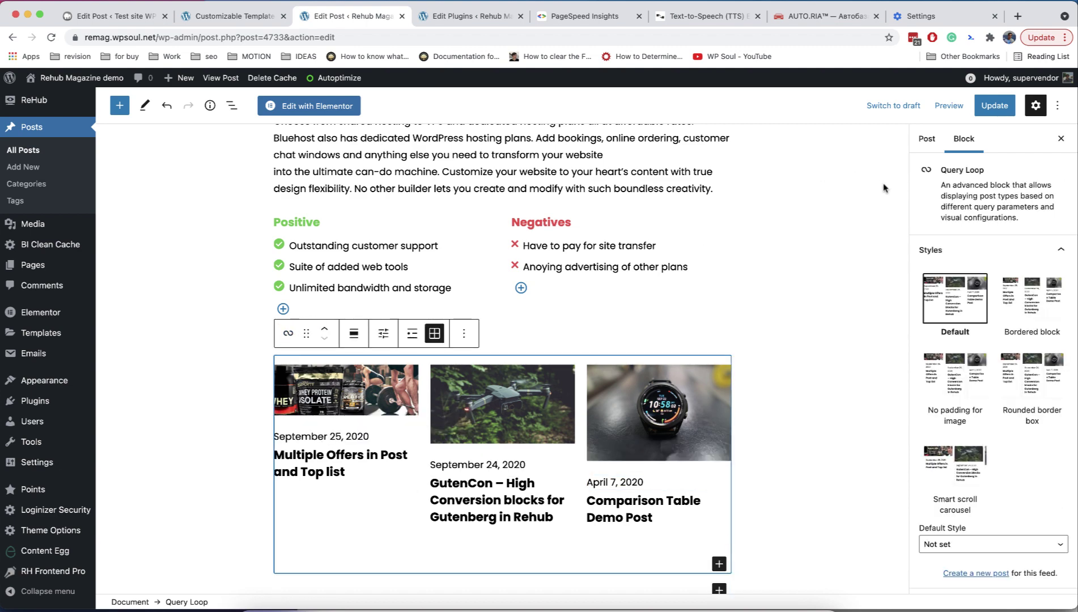
click(1032, 293)
click(967, 365)
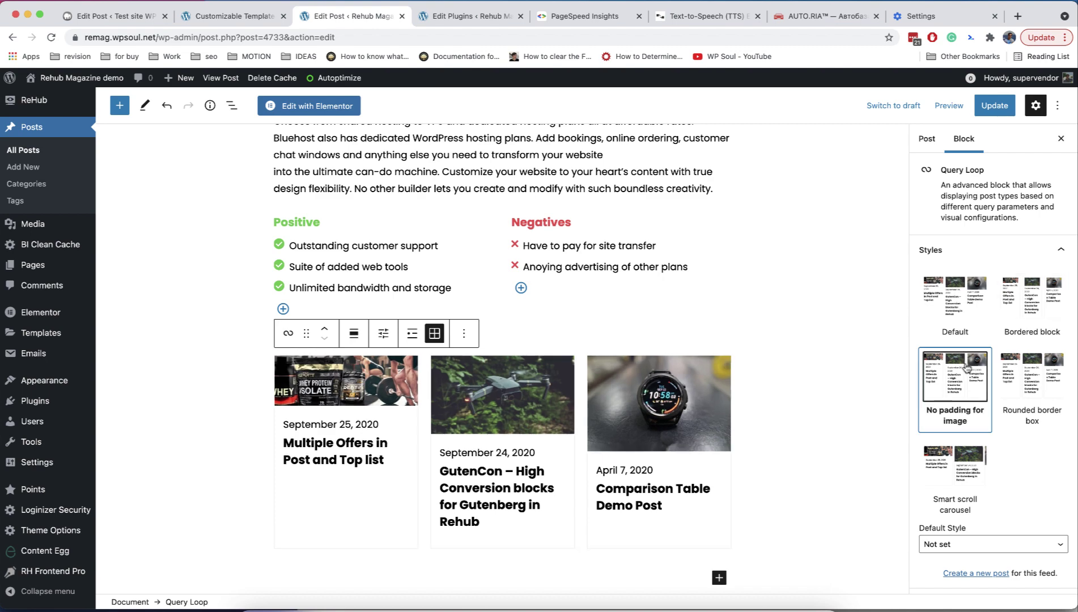
click(1025, 379)
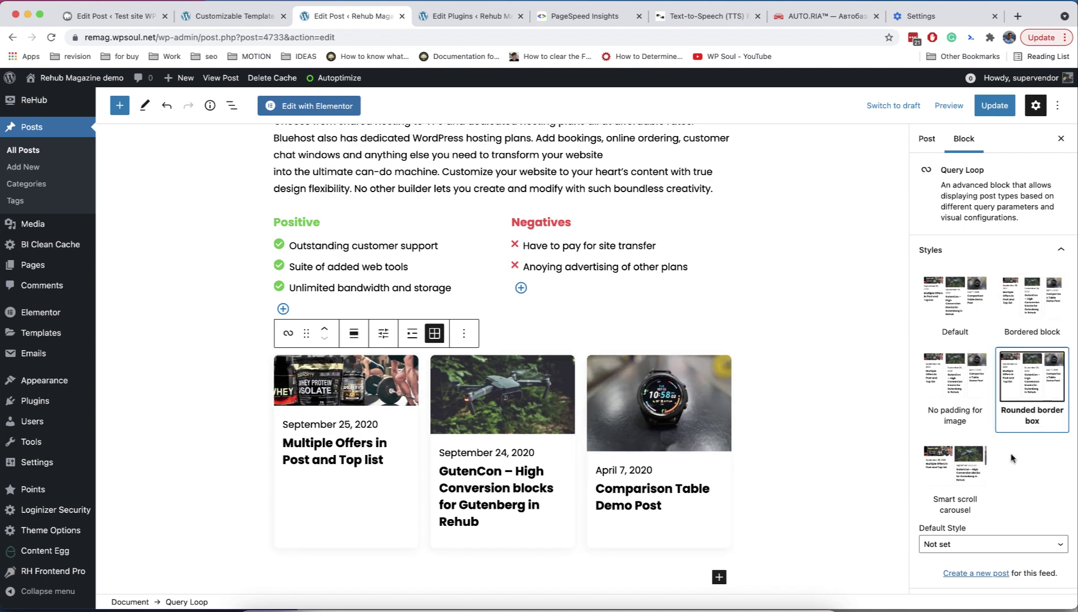
scroll(757, 412, down, 1)
click(678, 367)
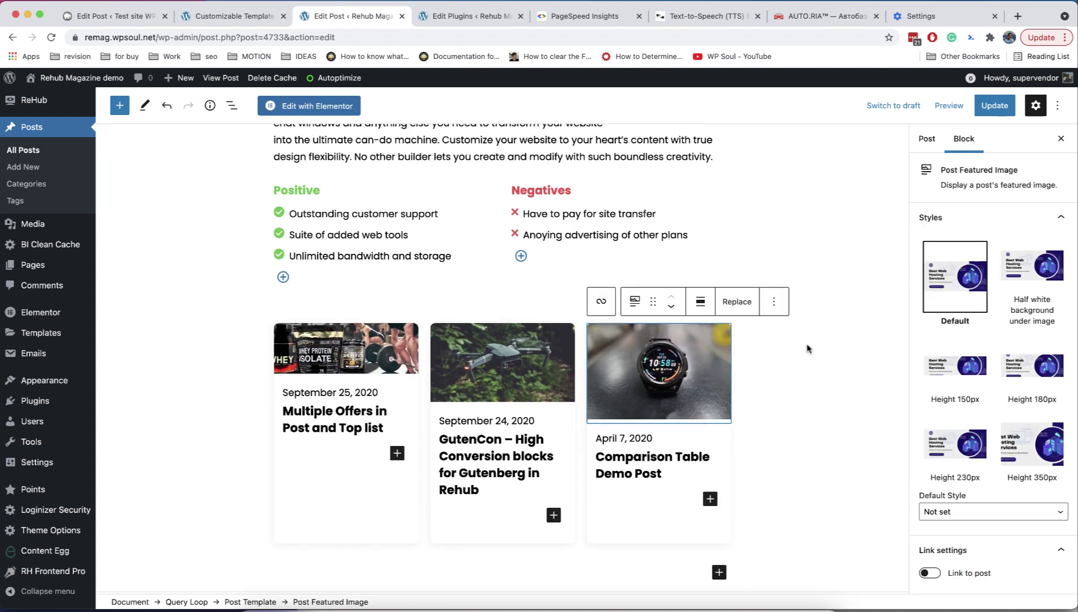
- Make the card images 150px tall and set the date font size to 12
click(965, 361)
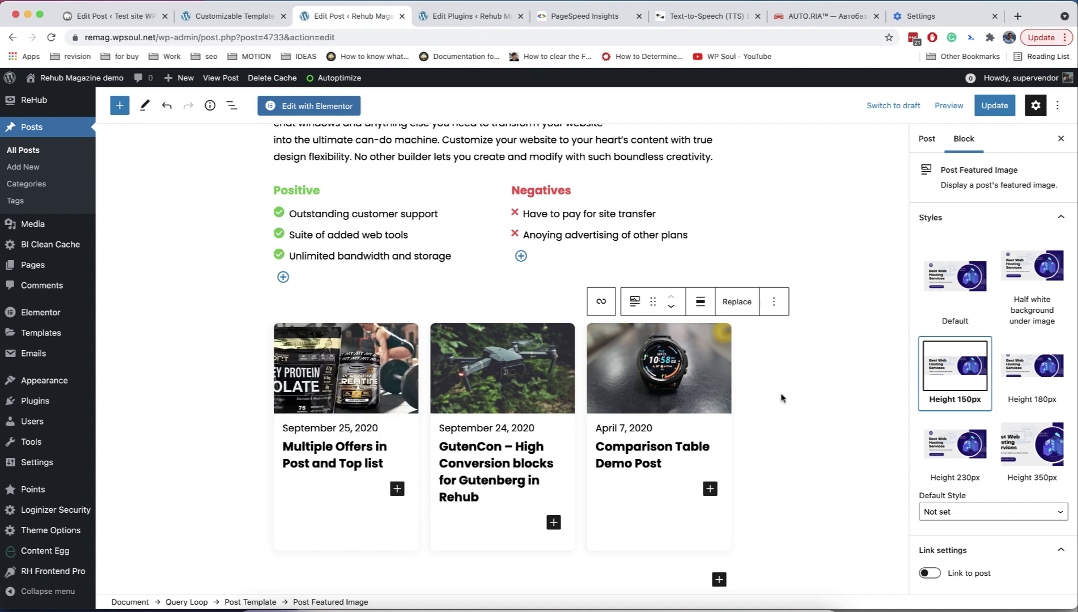
click(626, 430)
click(1014, 255)
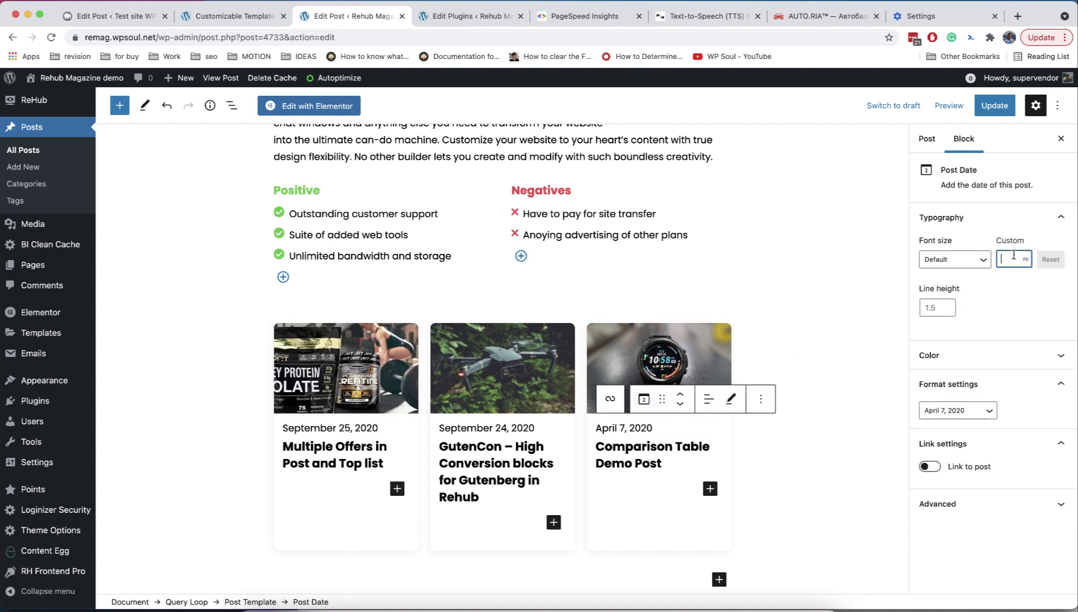
text(12)
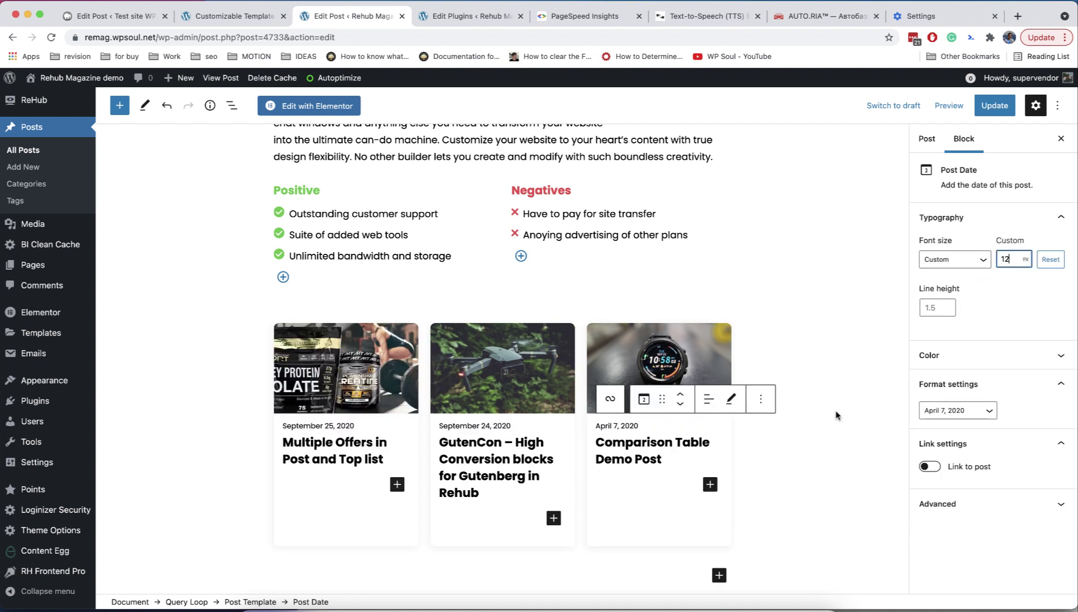
- Set the post title font size to 19 with a line height of 1.4
click(655, 446)
click(1001, 270)
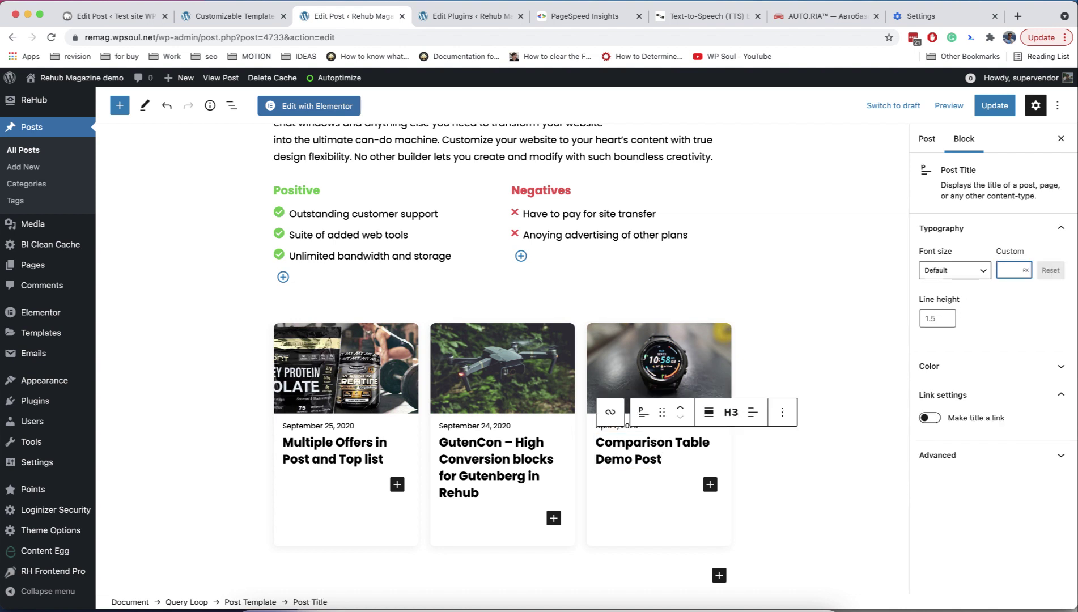
text(20)
key(Down)
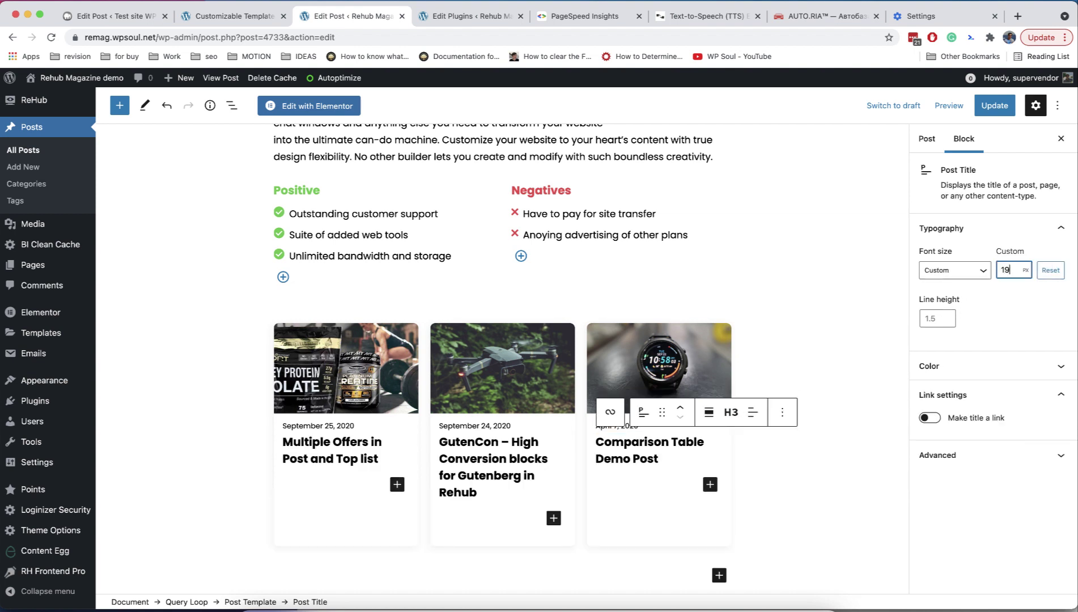
click(946, 321)
click(946, 321)
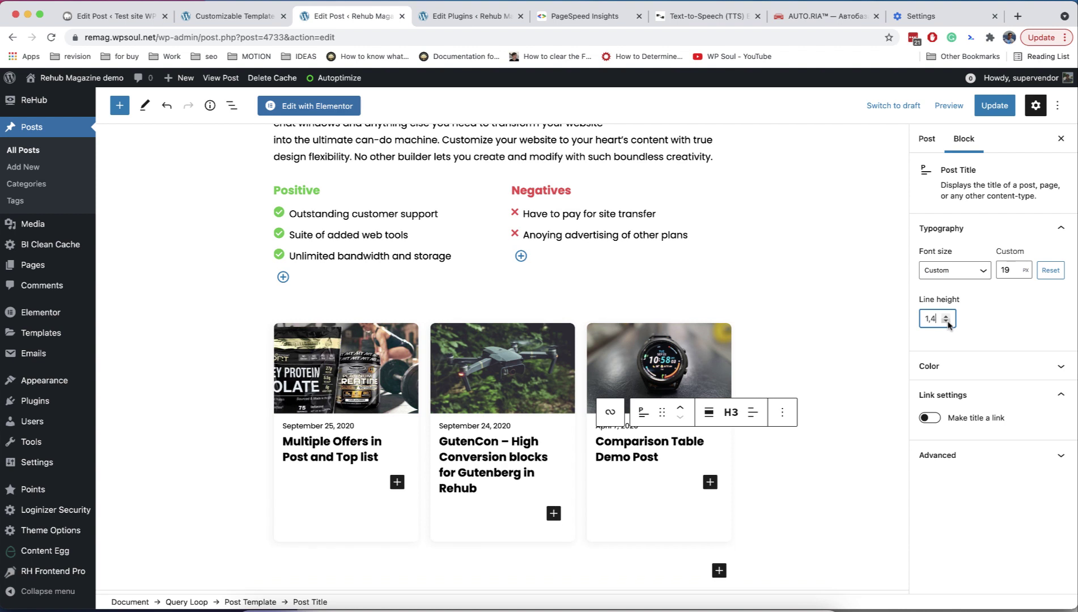
click(946, 320)
- Insert a Spacer block below the post title in the card template
click(710, 481)
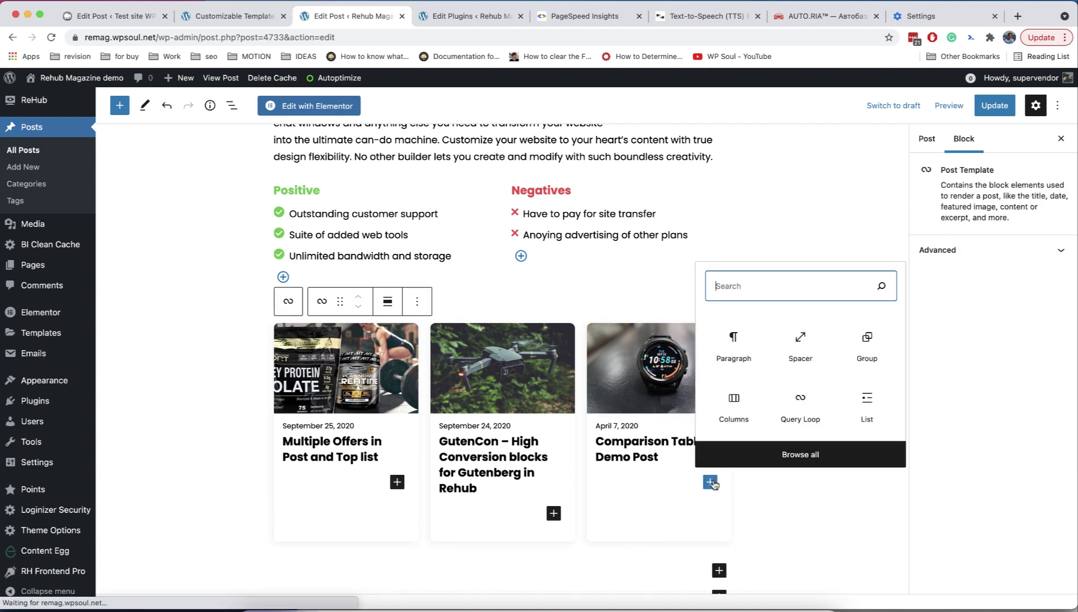
click(798, 353)
drag(658, 533, 659, 482)
click(769, 472)
scroll(769, 472, down, 3)
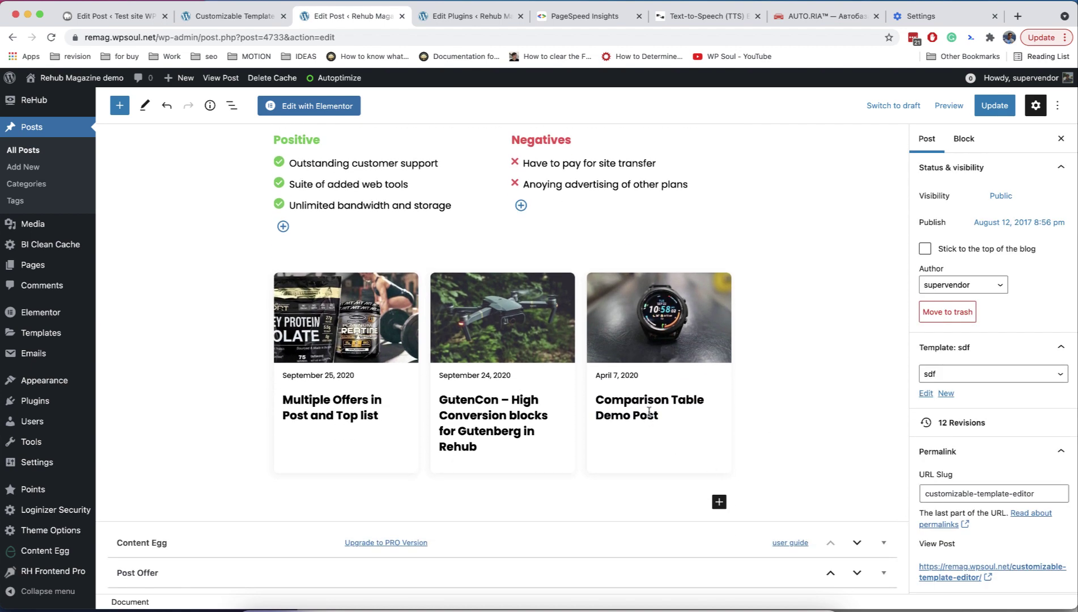
- Try title font size 18 on the Comparison Table Demo Post, then restore 19
click(648, 412)
click(1011, 270)
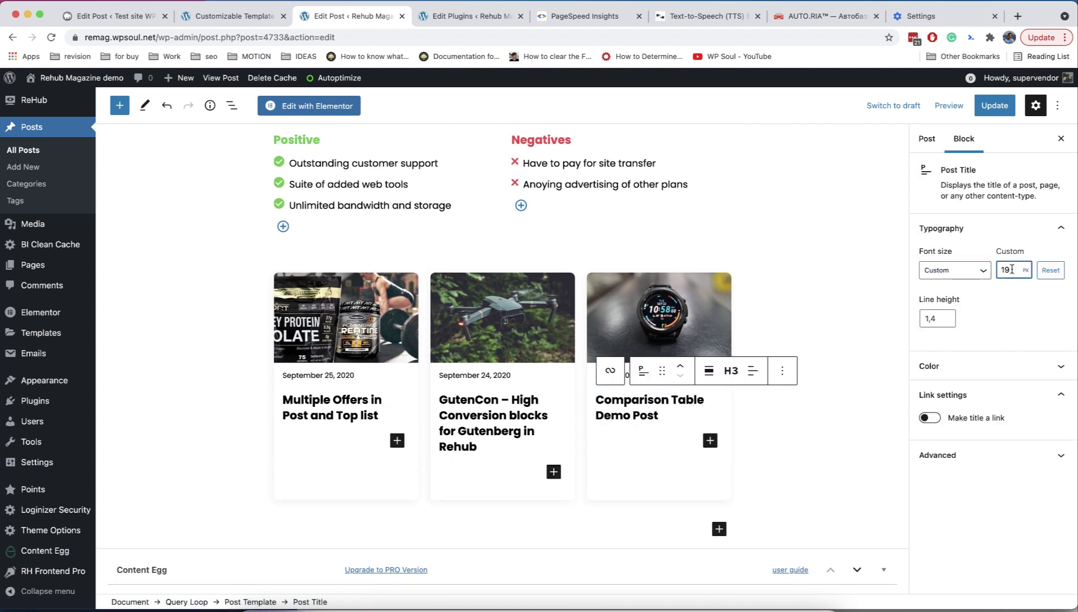
key(Down)
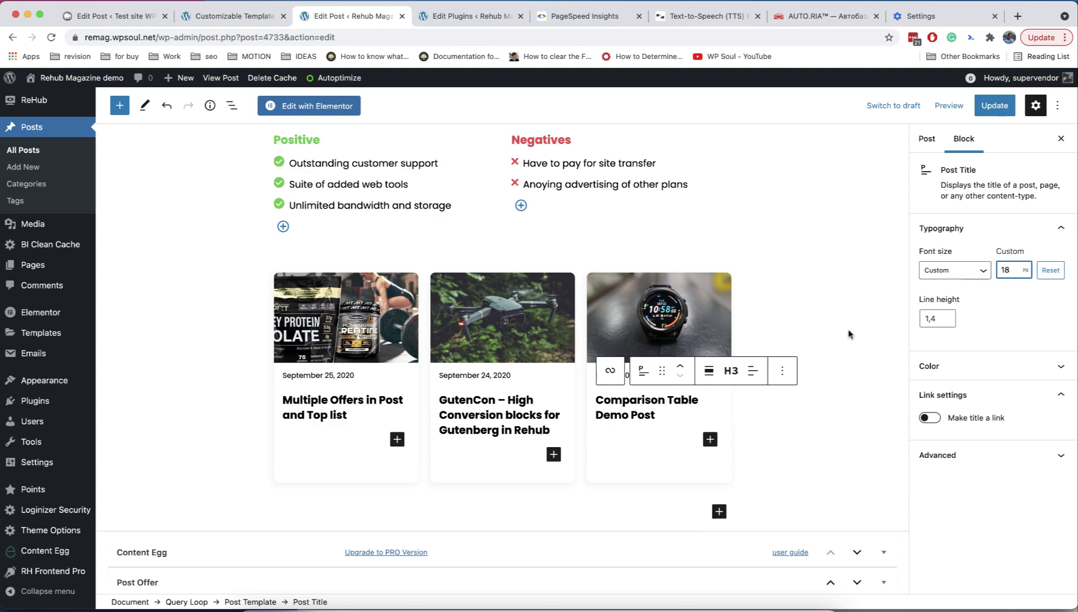
key(Up)
click(798, 327)
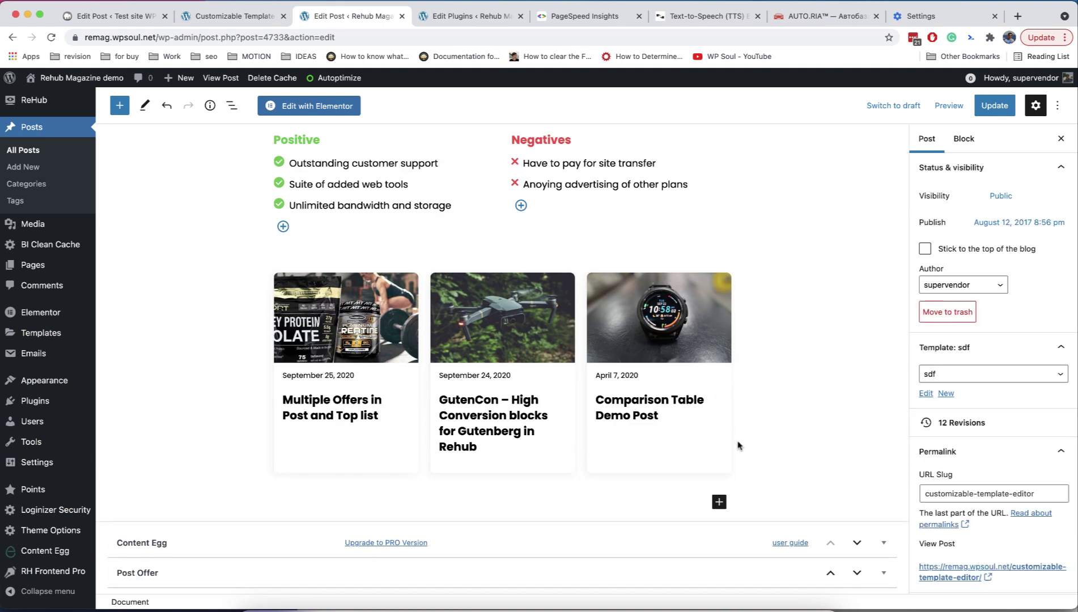
click(676, 447)
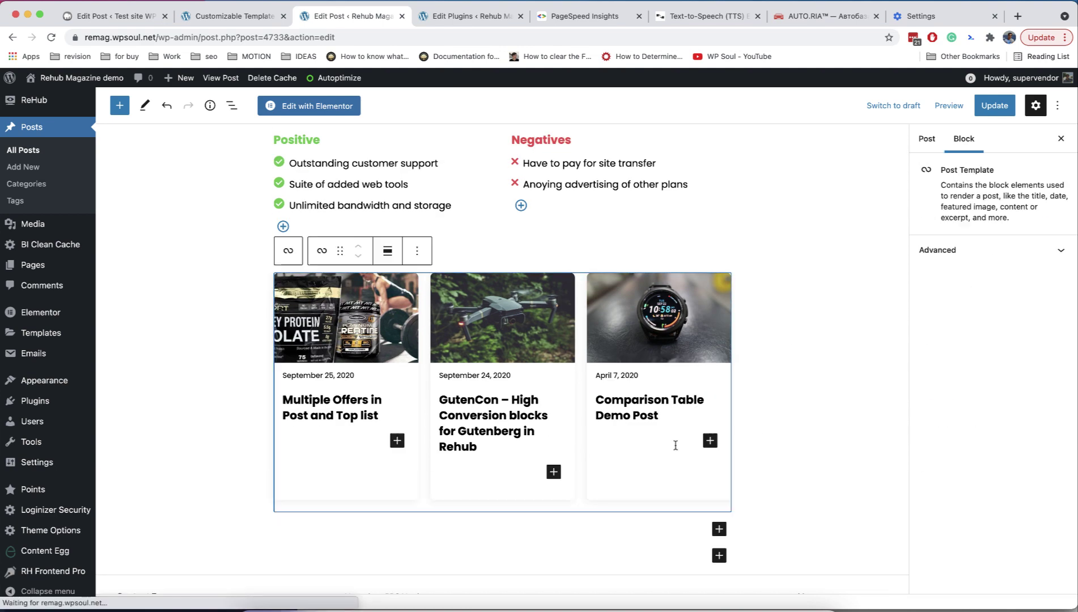
- Insert a Post Meta getter block in the card that retrieves the rehub_views field
click(554, 473)
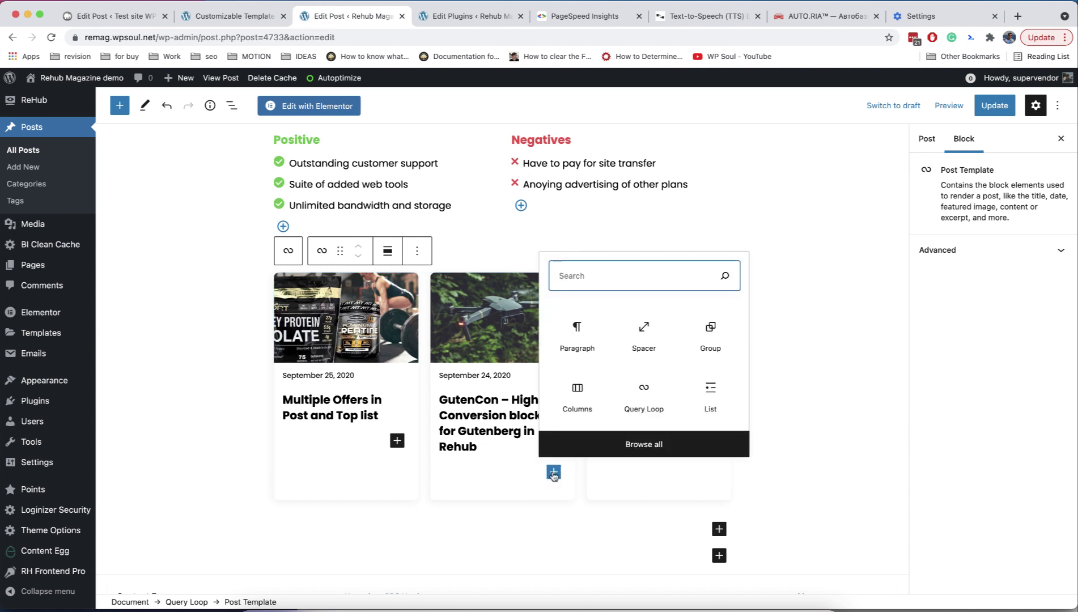
text(meta)
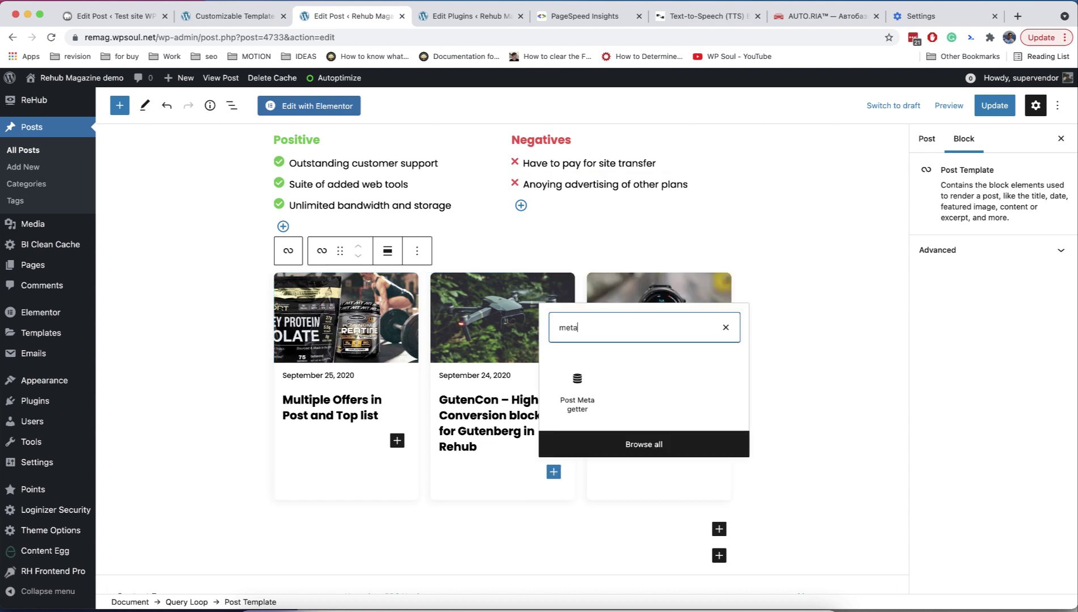
click(576, 391)
click(935, 270)
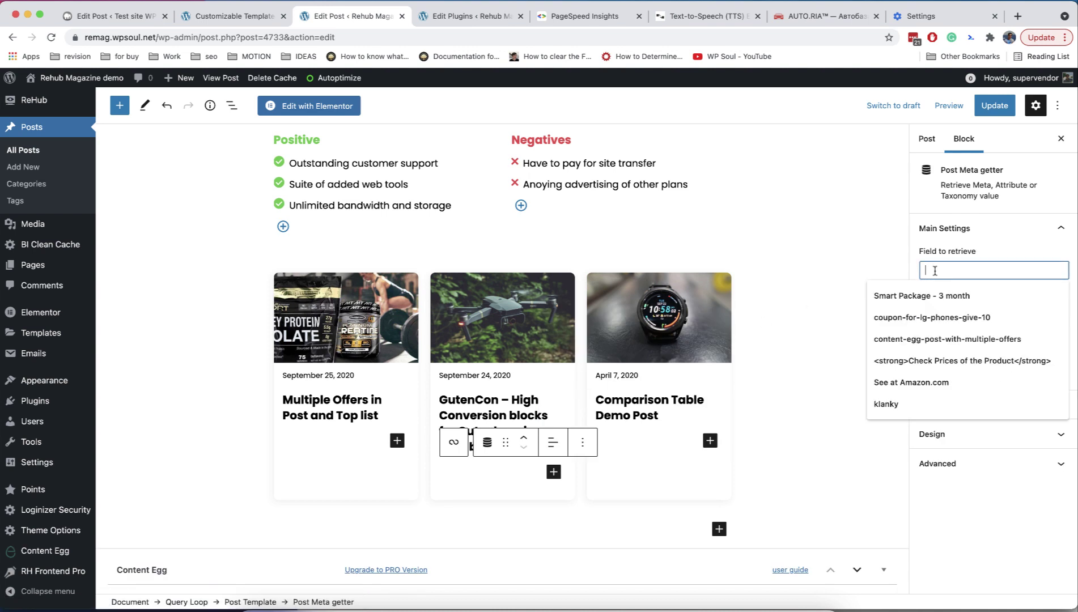
text(rehub_views)
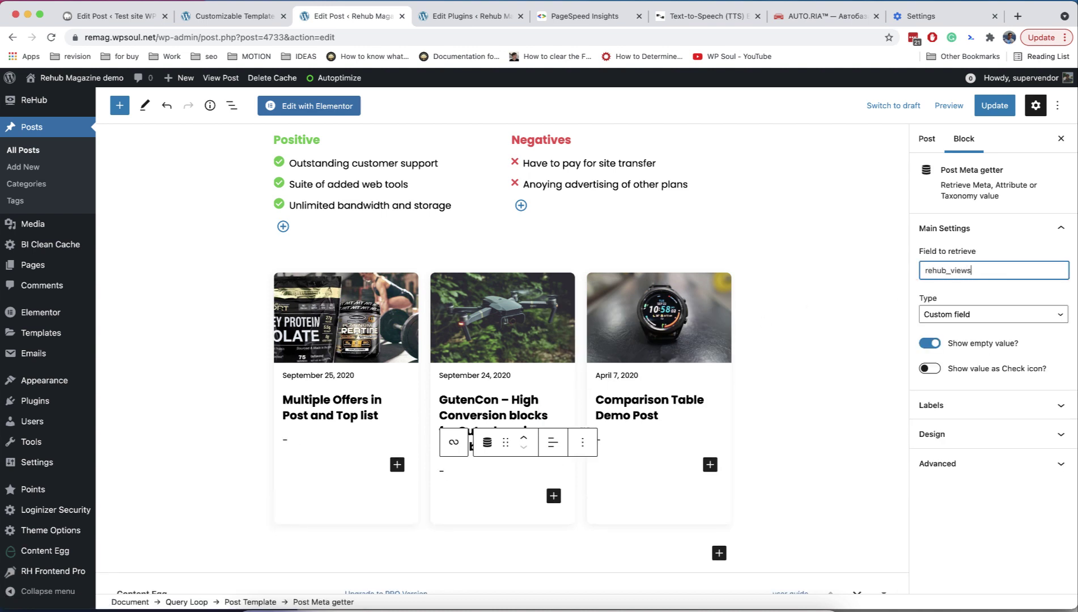
- Give the meta icon a red circle background, with value font size 14 and icon size 15
click(997, 405)
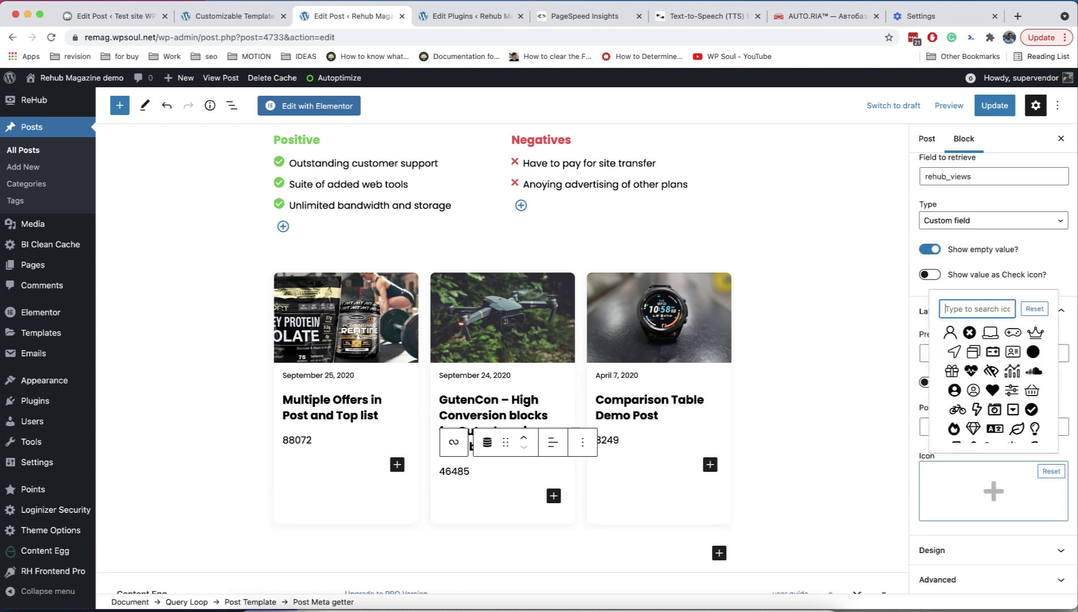
scroll(986, 499, down, 5)
click(975, 485)
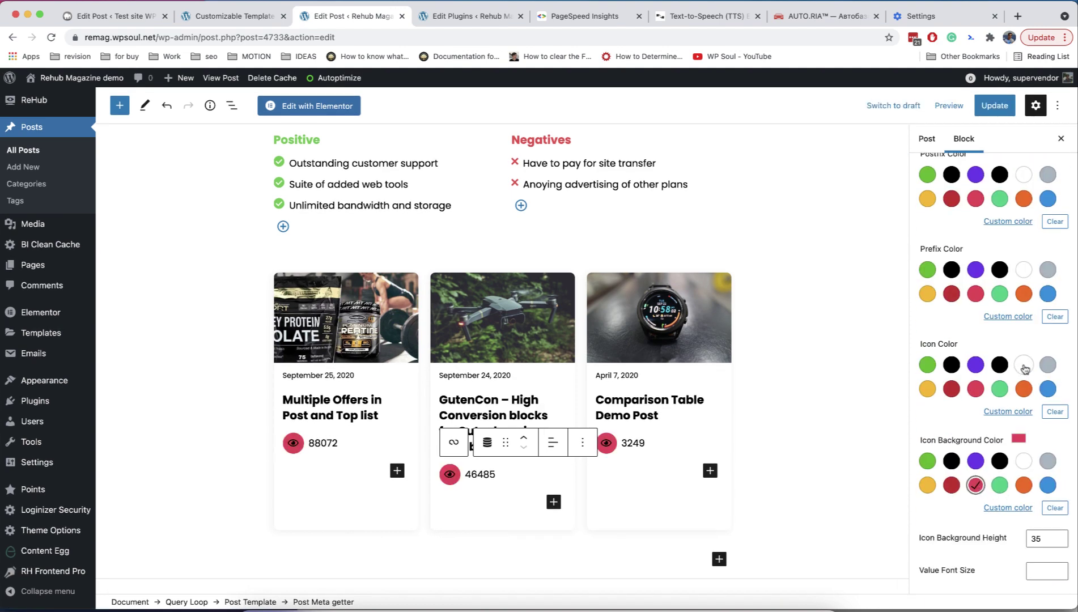
scroll(1014, 431, down, 3)
click(1037, 420)
text(14)
scroll(1020, 431, down, 3)
click(1043, 444)
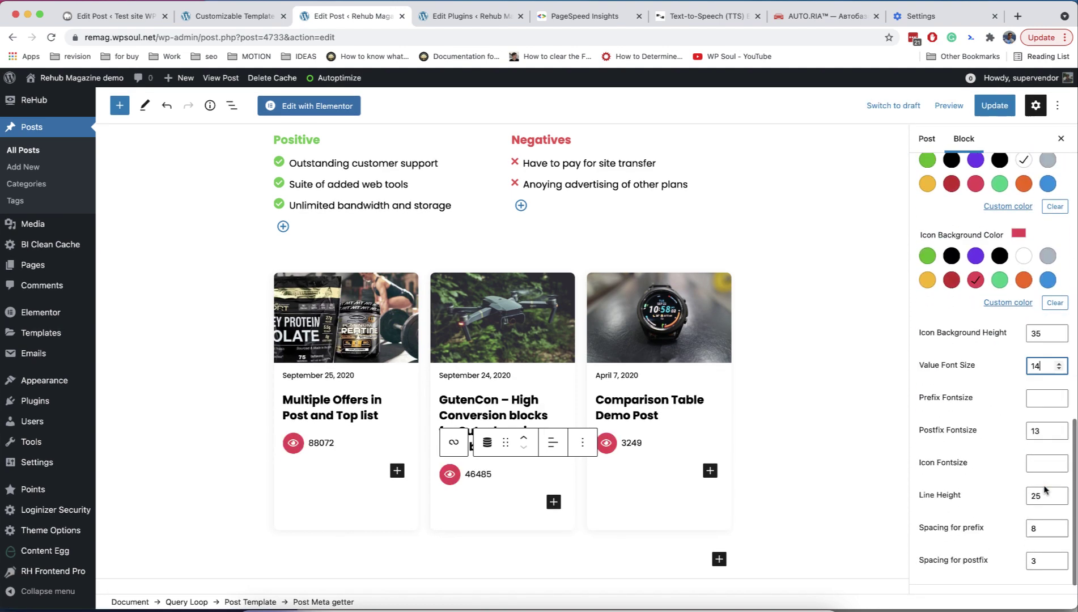
text(15)
- Set the icon background height to 25 and lower the icon size to 14
scroll(991, 374, up, 10)
scroll(992, 374, down, 10)
double_click(1040, 313)
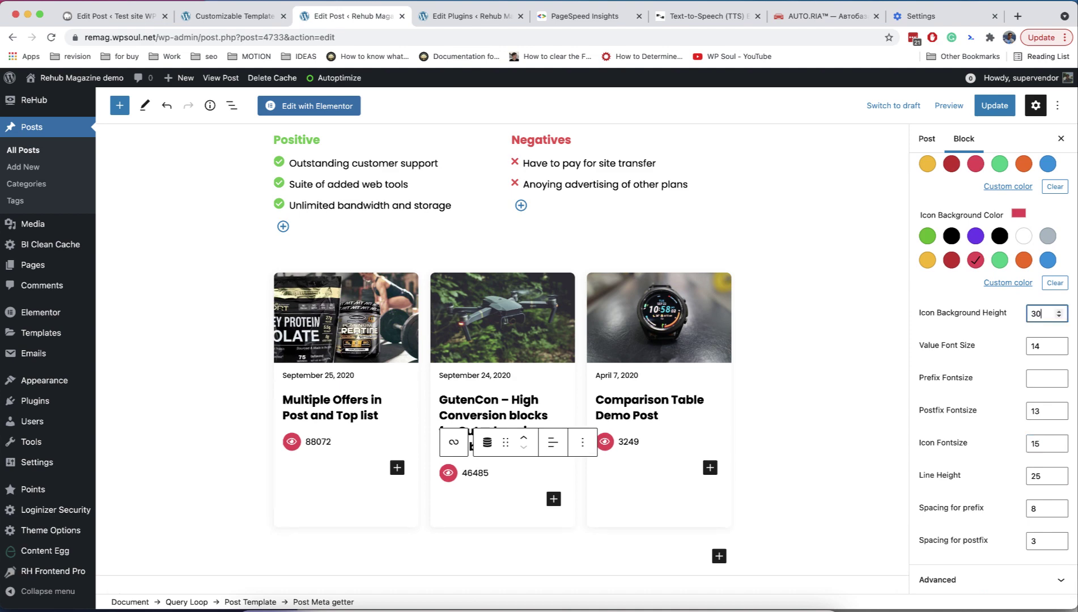
text(25)
click(1058, 447)
click(850, 433)
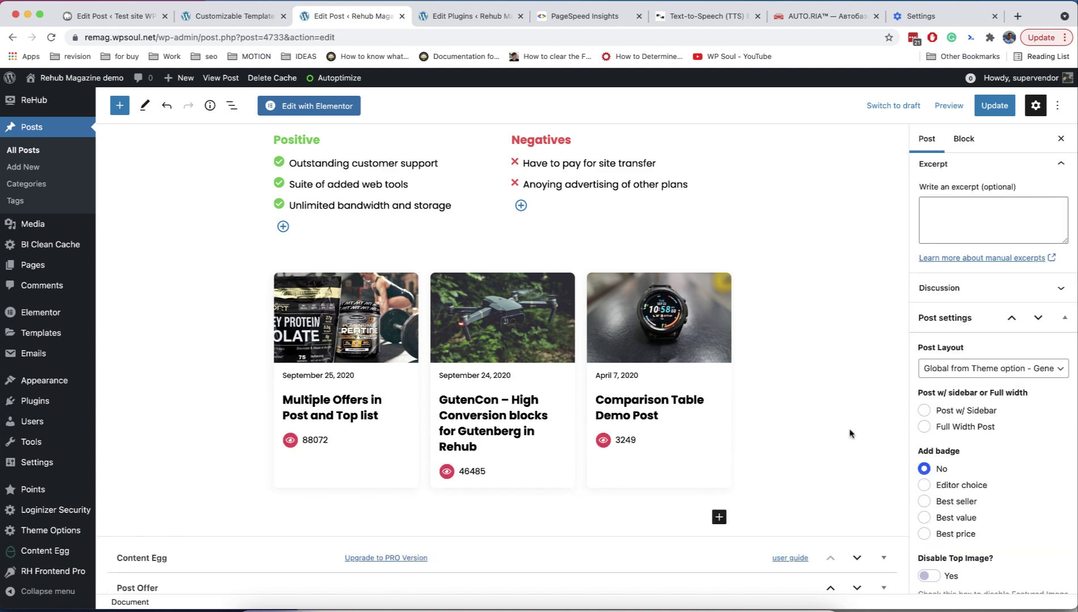
- Move the meta block above the post title and delete the Post Date block
click(652, 381)
click(617, 440)
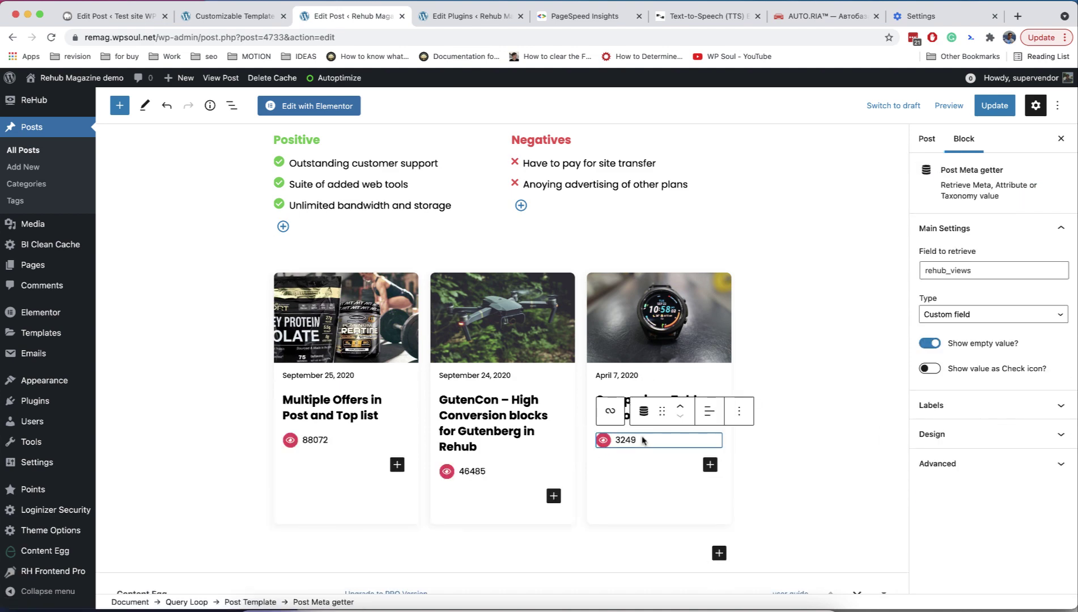
click(641, 405)
click(616, 426)
click(760, 400)
click(784, 360)
- Switch the meta block to a taxonomy type with the field 'category'
click(618, 429)
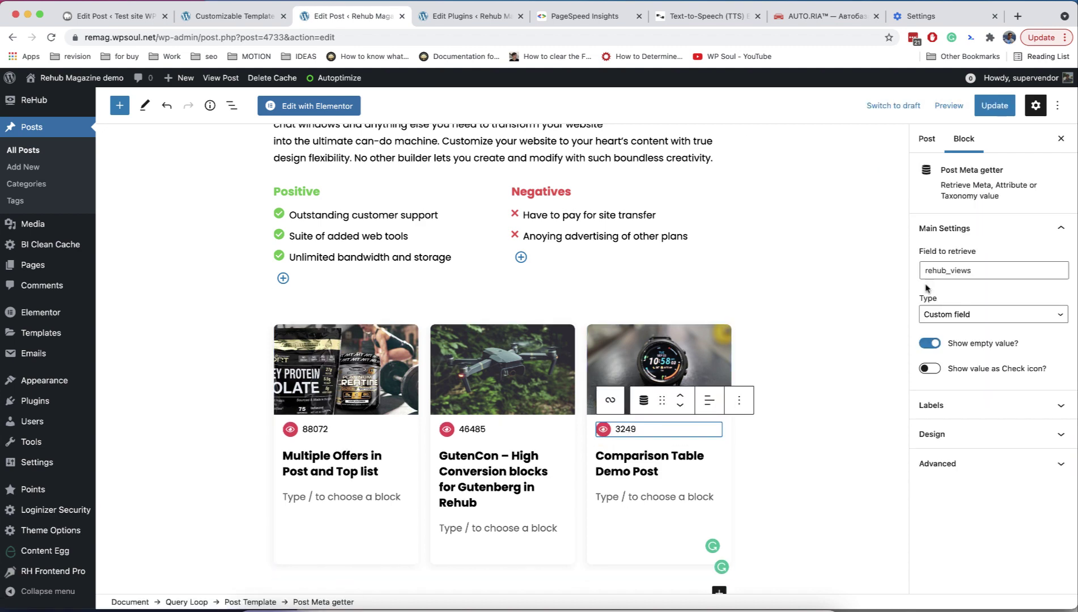
click(994, 314)
click(989, 393)
triple_click(993, 270)
text(category)
- Give the categories a new grey icon and show them as Taxonomy Link
click(963, 405)
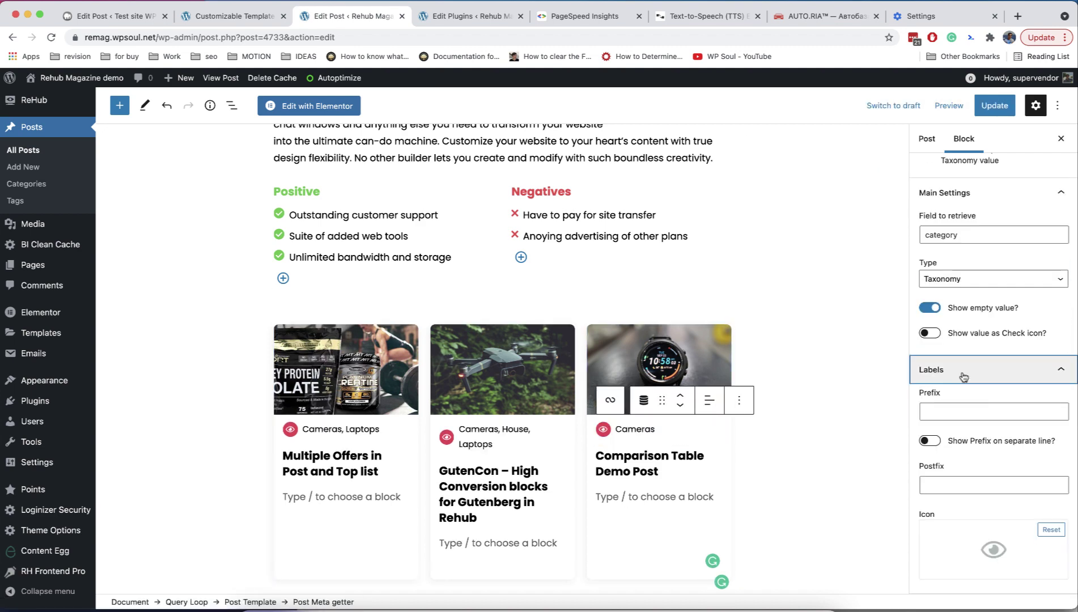
scroll(992, 453, down, 2)
click(994, 491)
click(971, 547)
click(1047, 392)
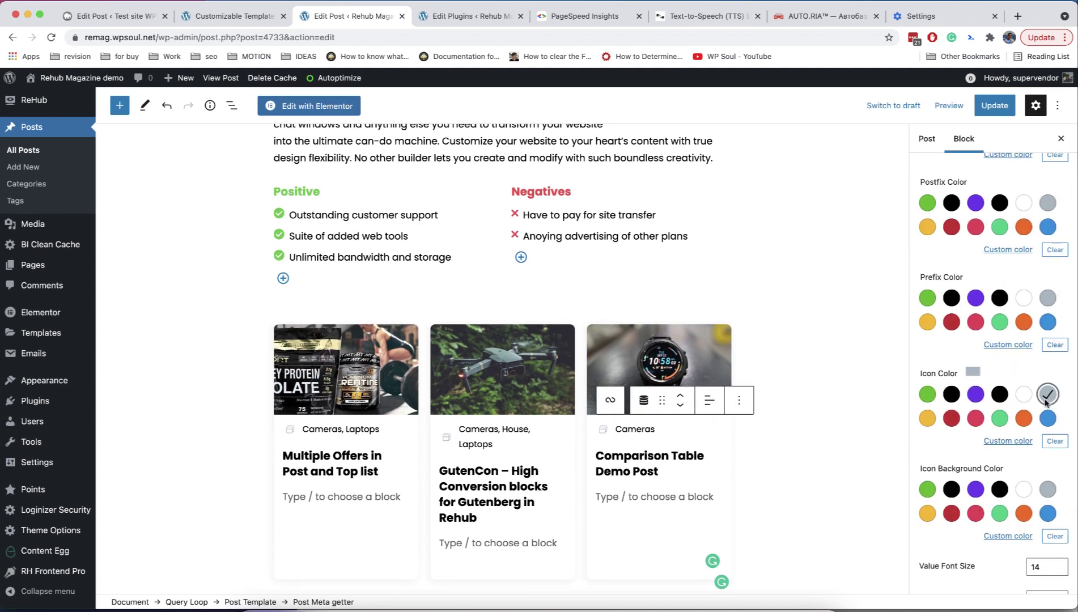
scroll(1048, 453, down, 4)
scroll(1020, 425, up, 10)
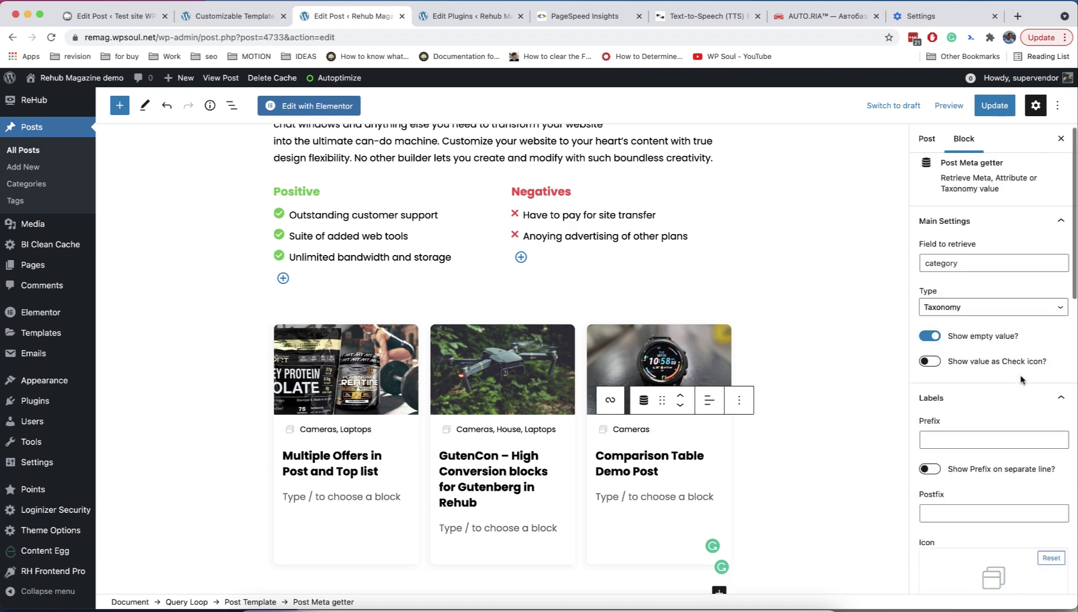
click(993, 314)
click(1015, 350)
click(637, 499)
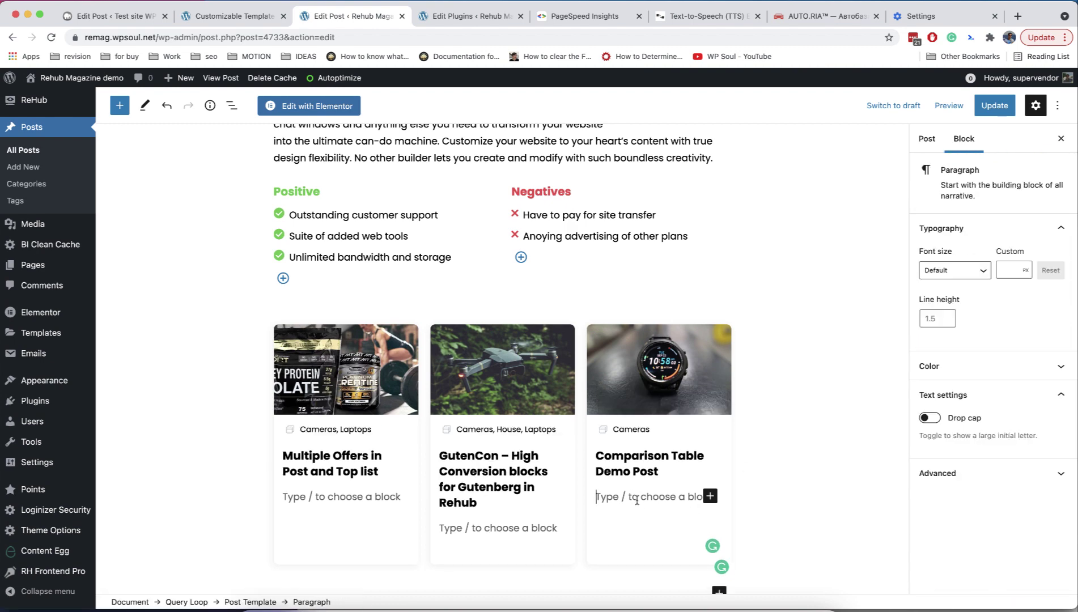
- Add the Offer price element to the card with /price and color the price dark red
text(/price)
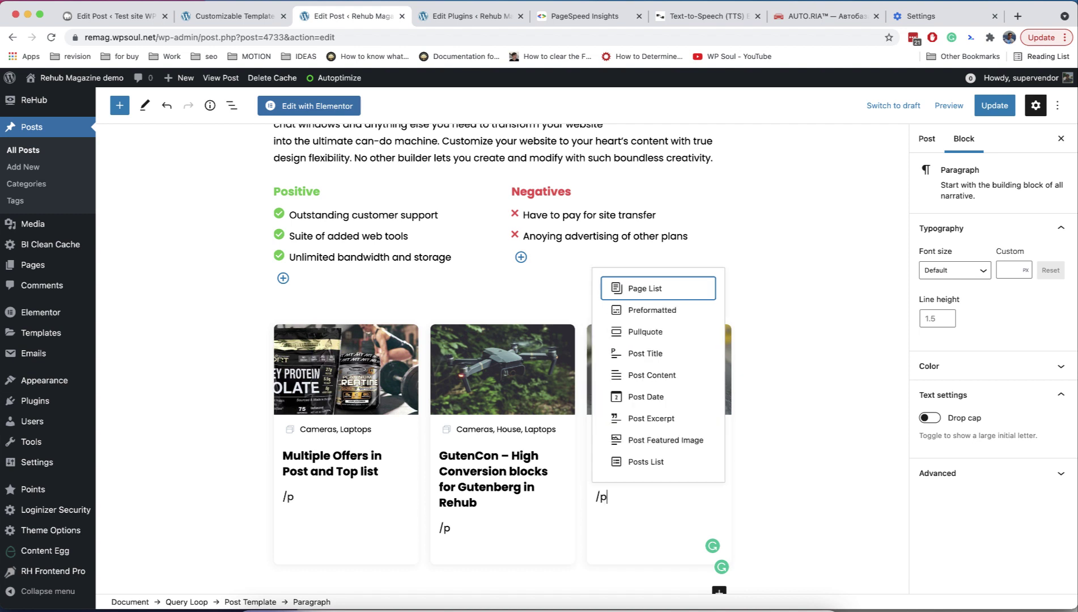
click(658, 463)
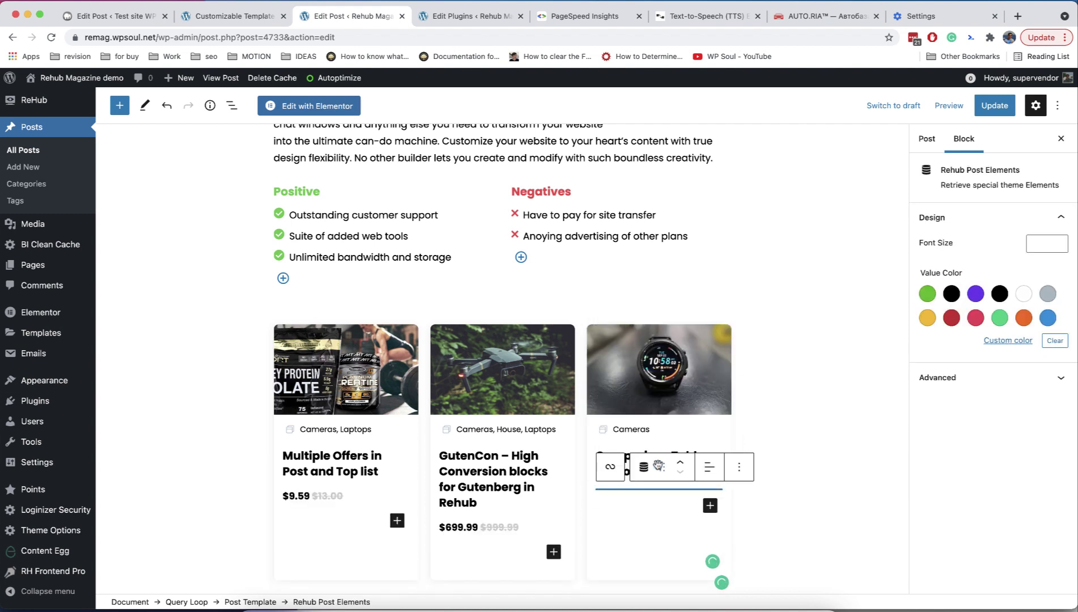
click(464, 560)
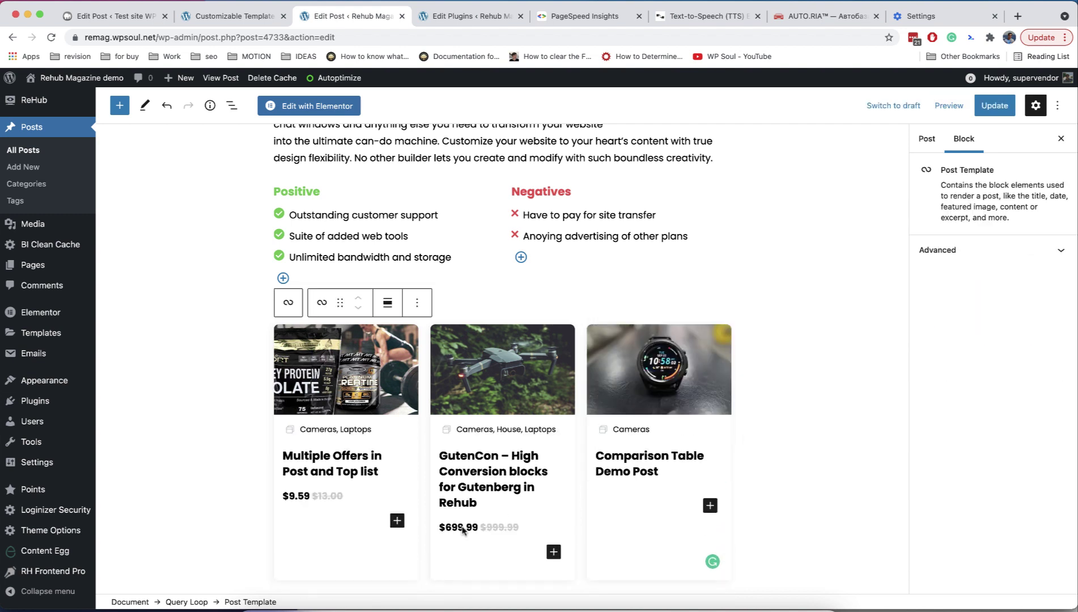
click(459, 527)
click(951, 319)
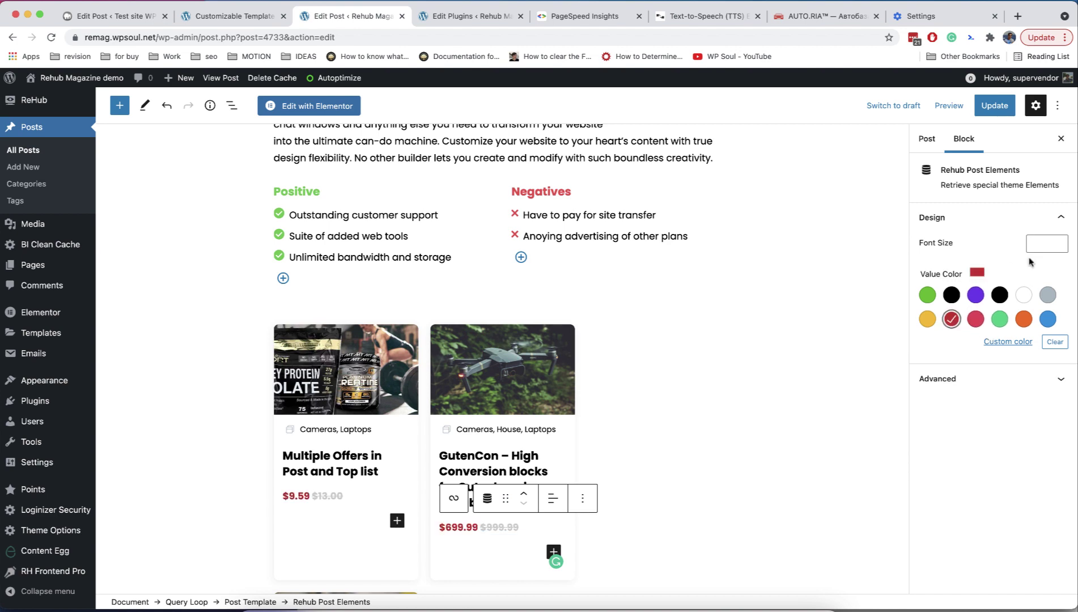
click(1041, 243)
click(796, 213)
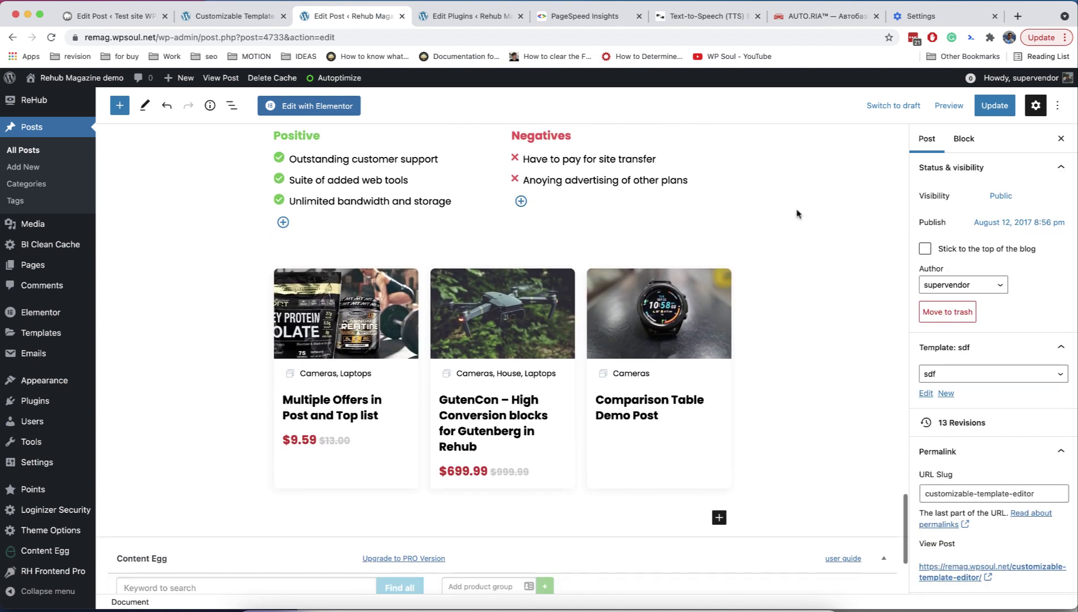
- Shrink the spacer above the price to 11 px
scroll(798, 227, down, 1)
click(799, 241)
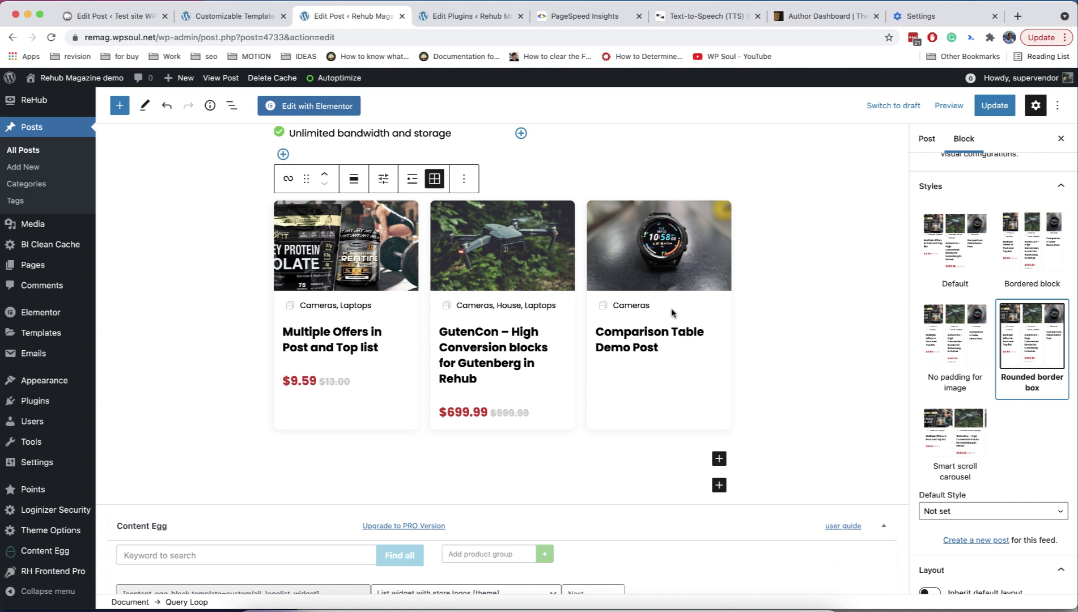
click(486, 400)
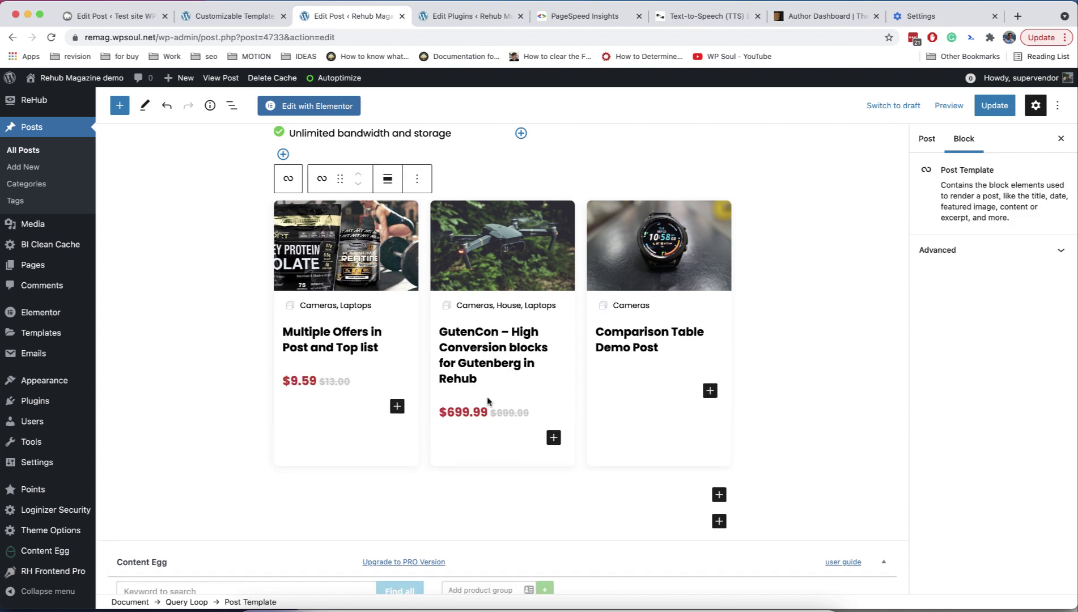
click(486, 398)
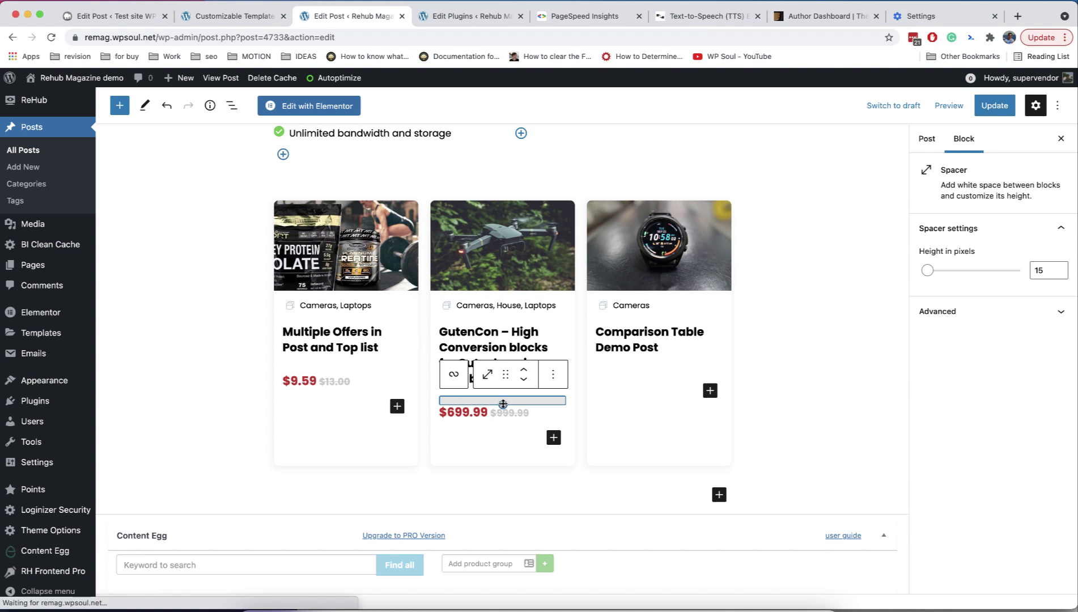
drag(503, 403, 504, 403)
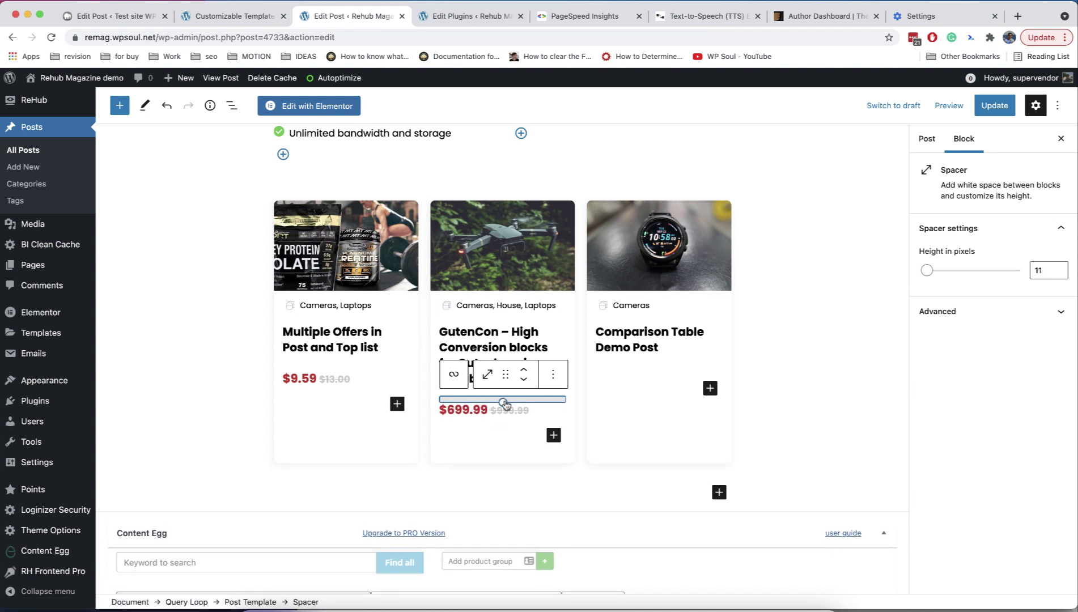
click(748, 336)
click(300, 193)
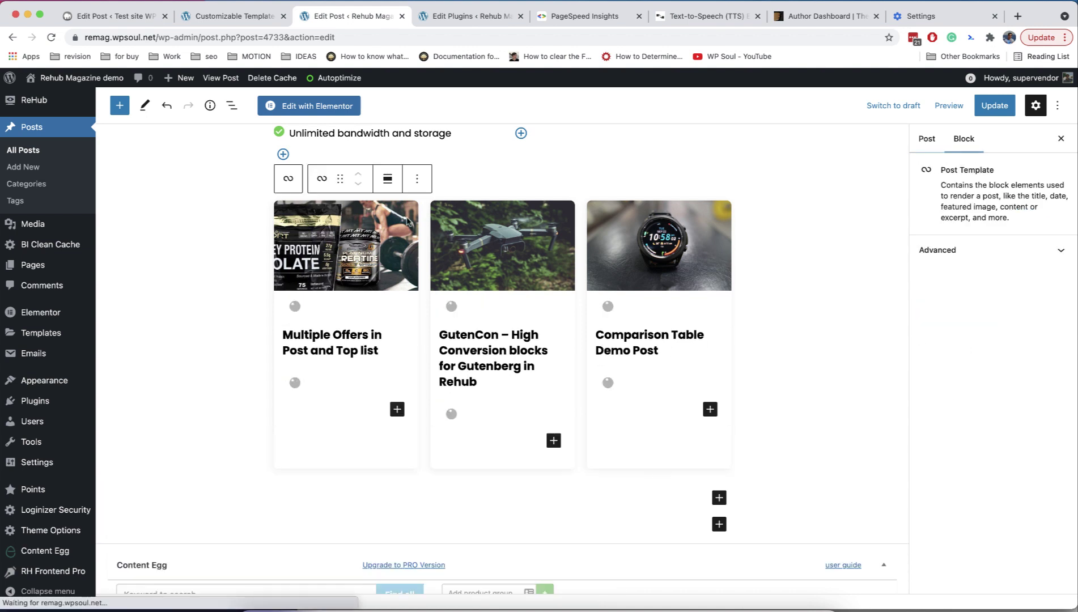